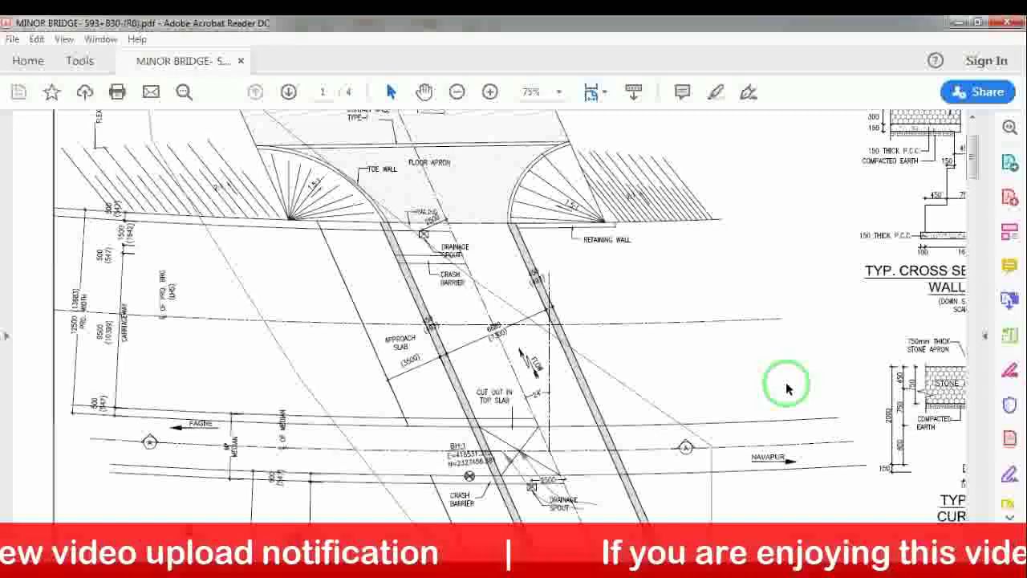
# - Zoom in on the 24° skew label, zoom back out, and settle at 125% on the approach slab
pyautogui.scroll(-1, 787, 388)
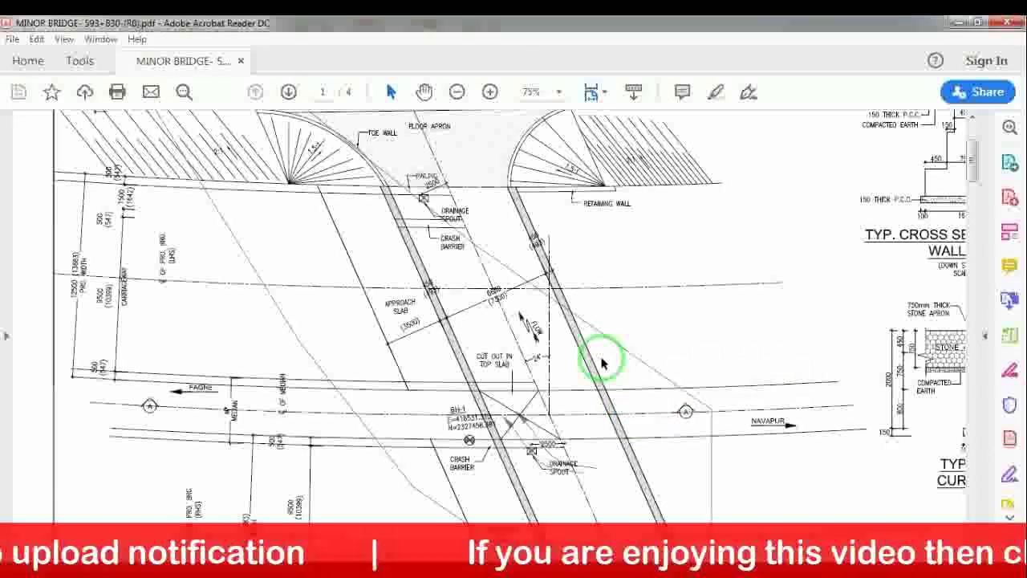
pyautogui.scroll(1, 581, 346)
pyautogui.scroll(2, 581, 346)
pyautogui.scroll(1, 581, 346)
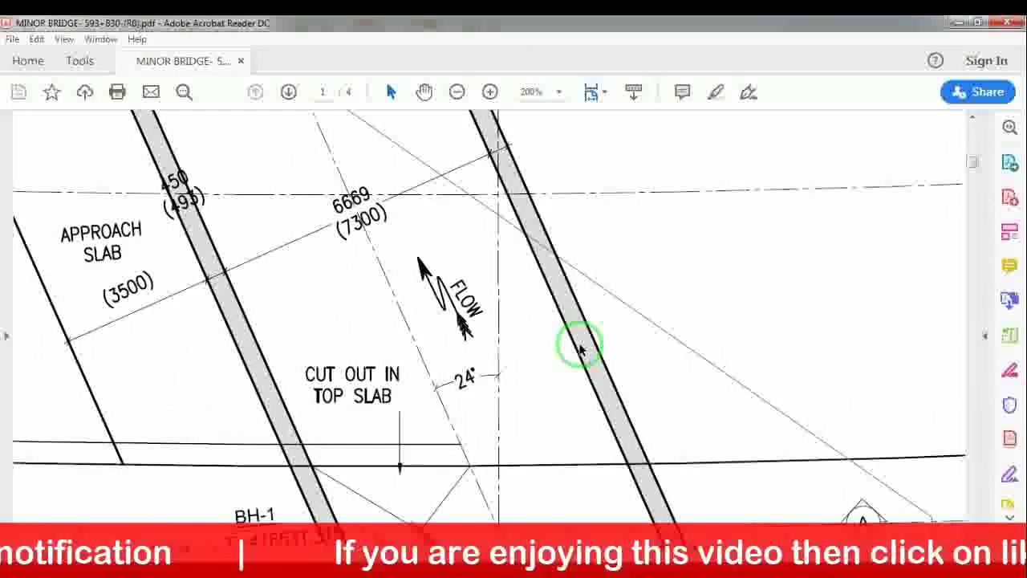
pyautogui.scroll(1, 581, 347)
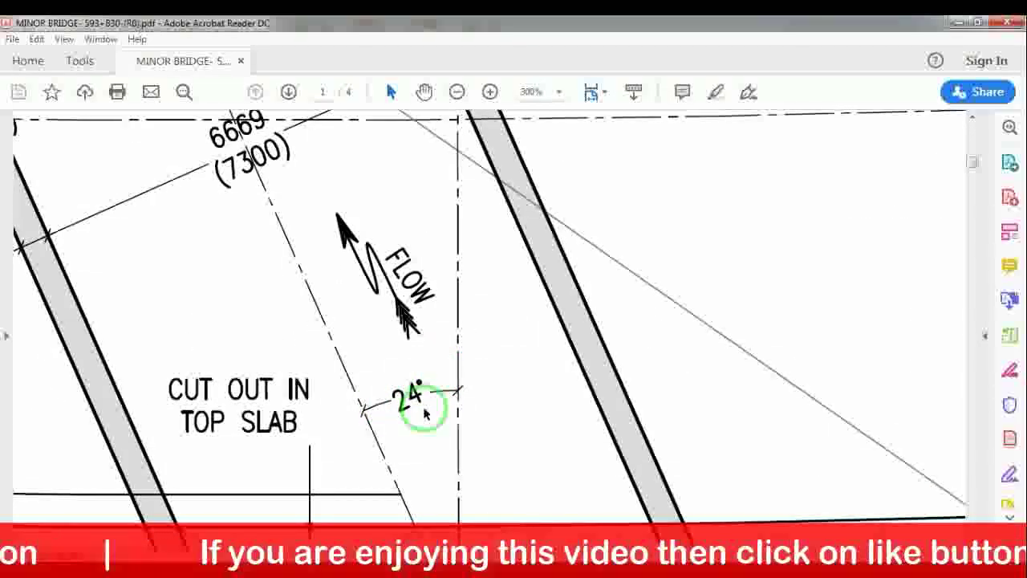
pyautogui.scroll(-1, 532, 378)
pyautogui.scroll(-2, 534, 380)
pyautogui.scroll(-2, 533, 380)
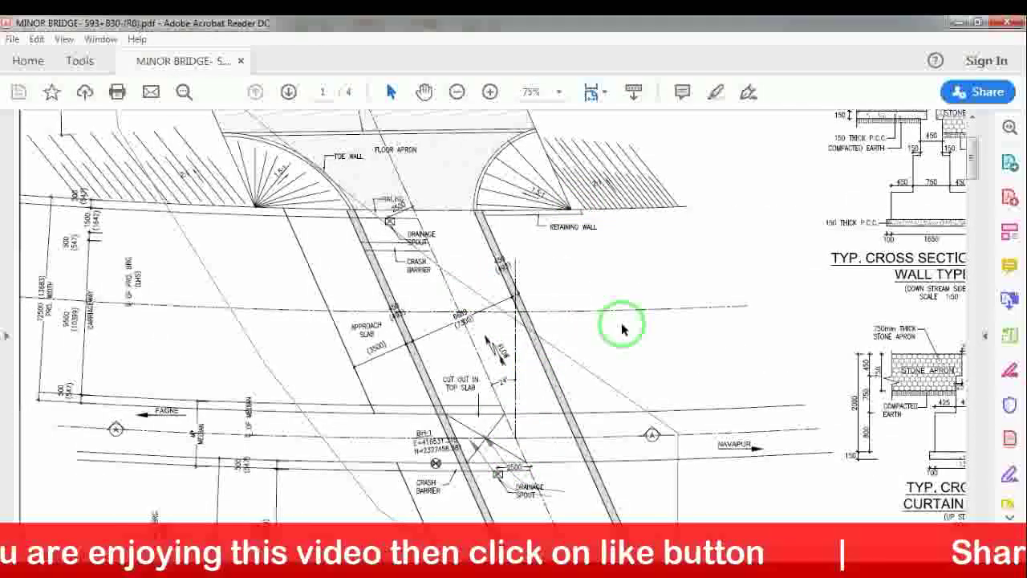
pyautogui.scroll(1, 634, 341)
pyautogui.scroll(1, 633, 341)
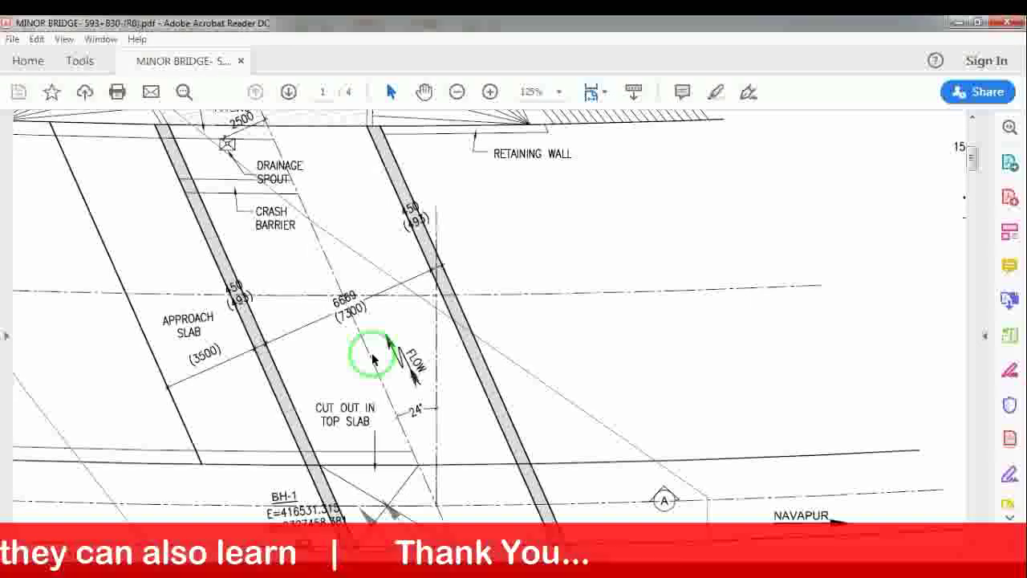
pyautogui.scroll(-3, 372, 359)
# - Zoom out and scroll down through pages 2 and 3 of the bridge drawing
pyautogui.hotkey('ctrl', '-')
pyautogui.scroll(-3, 371, 359)
pyautogui.scroll(-5, 372, 359)
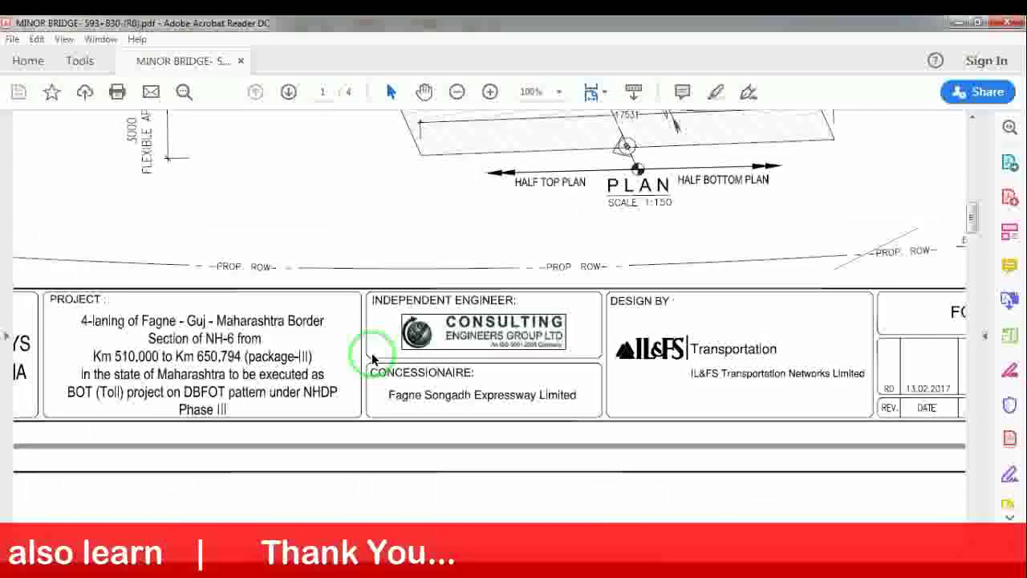
pyautogui.scroll(-5, 371, 359)
pyautogui.scroll(-5, 371, 358)
pyautogui.scroll(-5, 372, 359)
pyautogui.scroll(-5, 371, 359)
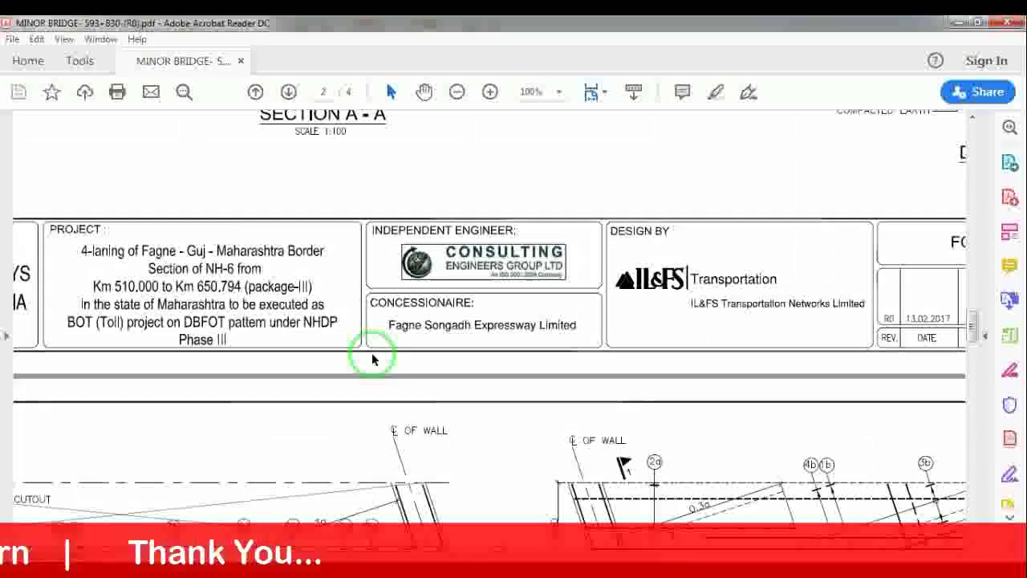
pyautogui.scroll(-5, 372, 359)
pyautogui.scroll(-5, 371, 359)
pyautogui.scroll(-3, 372, 359)
pyautogui.hotkey('ctrl', '-')
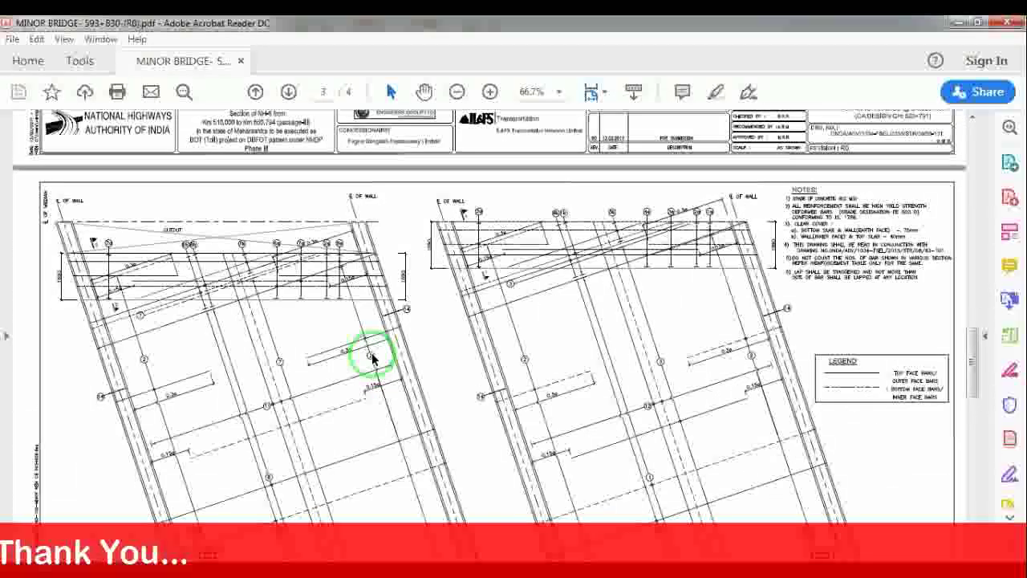
pyautogui.hotkey('ctrl', '-')
pyautogui.hotkey('ctrl', '-')
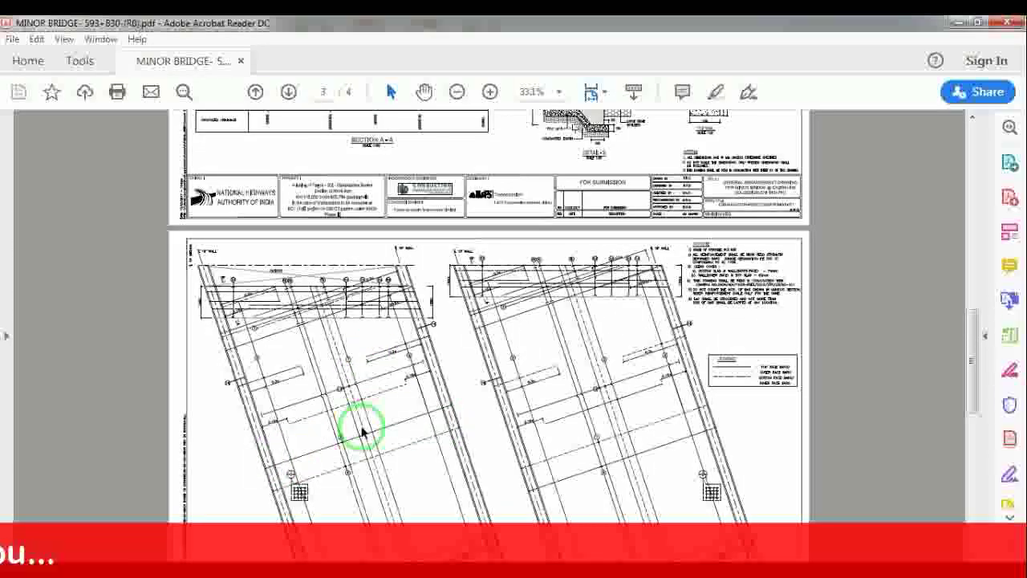
# - Frame page 3's two skewed slab reinforcement plans and their bar marks at 66.7%
pyautogui.scroll(2, 360, 425)
pyautogui.scroll(2, 361, 425)
pyautogui.scroll(1, 178, 350)
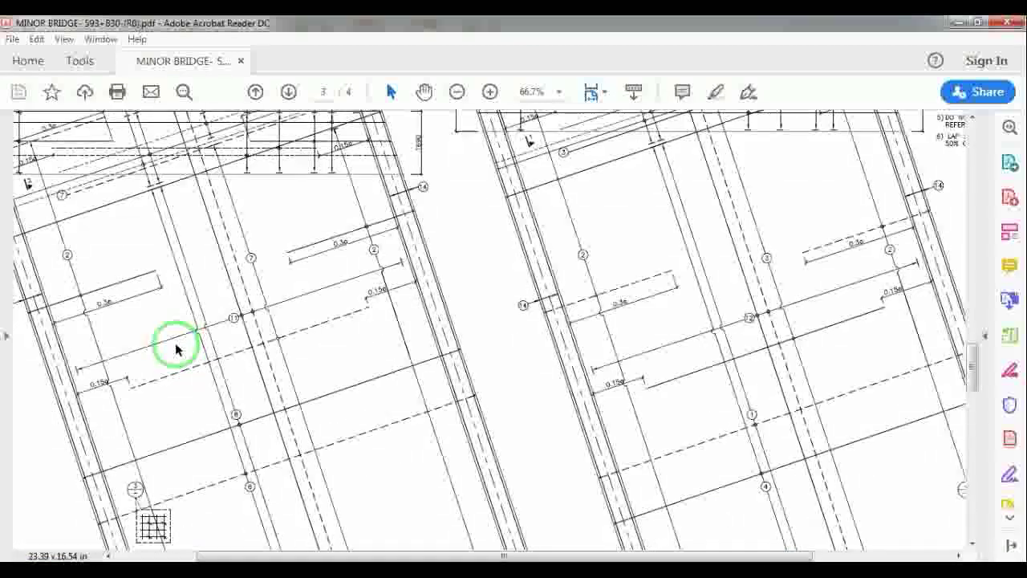
pyautogui.scroll(1, 178, 350)
pyautogui.scroll(1, 178, 350)
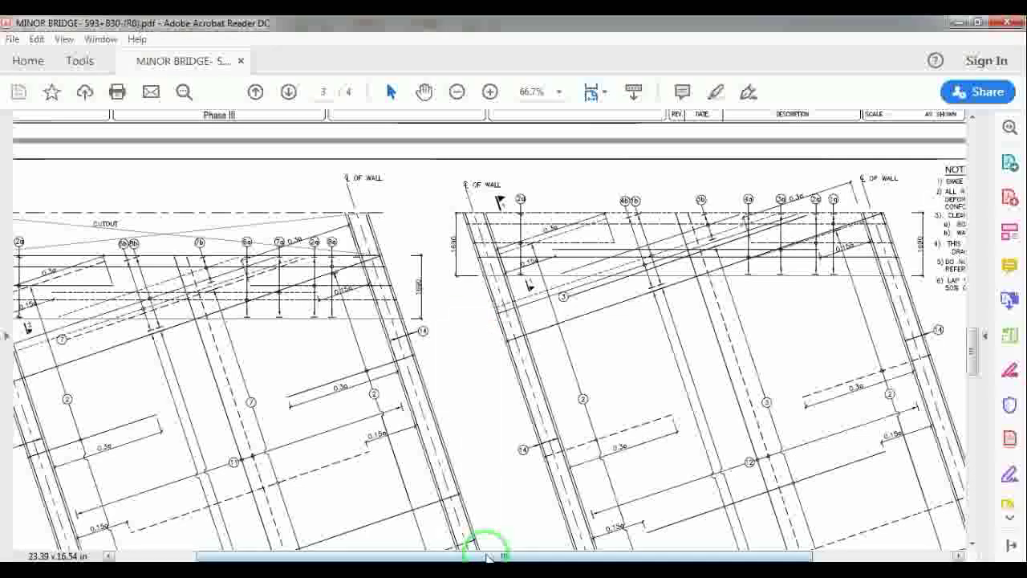
pyautogui.moveTo(481, 554)
pyautogui.mouseDown()
pyautogui.moveTo(535, 554)
pyautogui.moveTo(335, 553)
pyautogui.mouseUp()
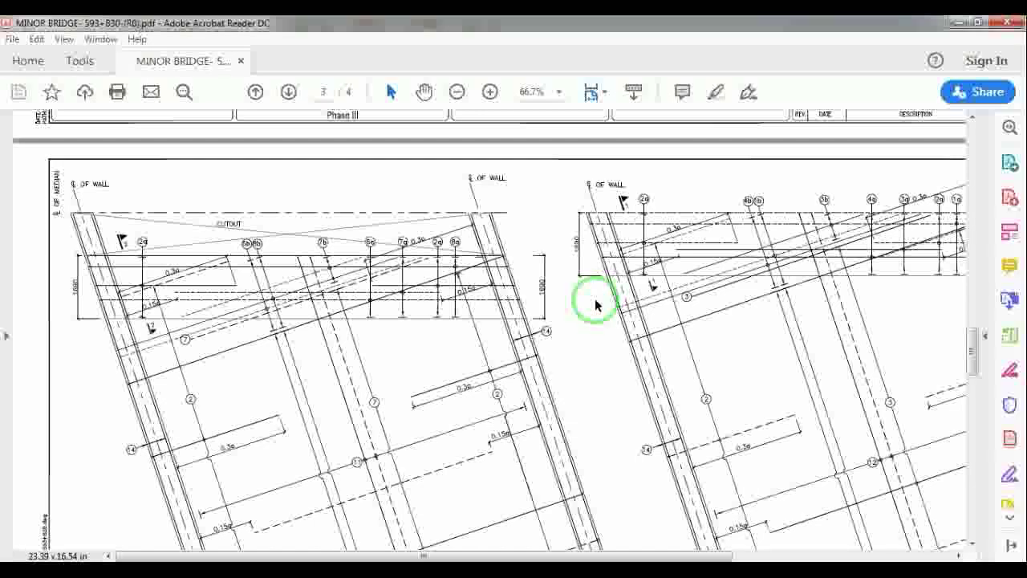
pyautogui.scroll(-1, 595, 303)
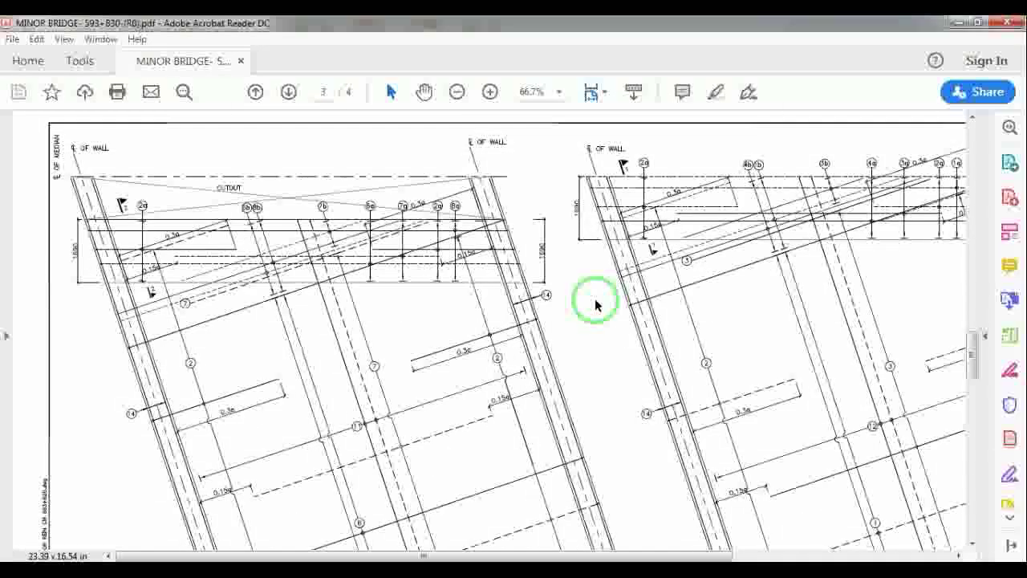
pyautogui.scroll(-1, 594, 303)
pyautogui.scroll(-1, 595, 303)
pyautogui.scroll(3, 595, 304)
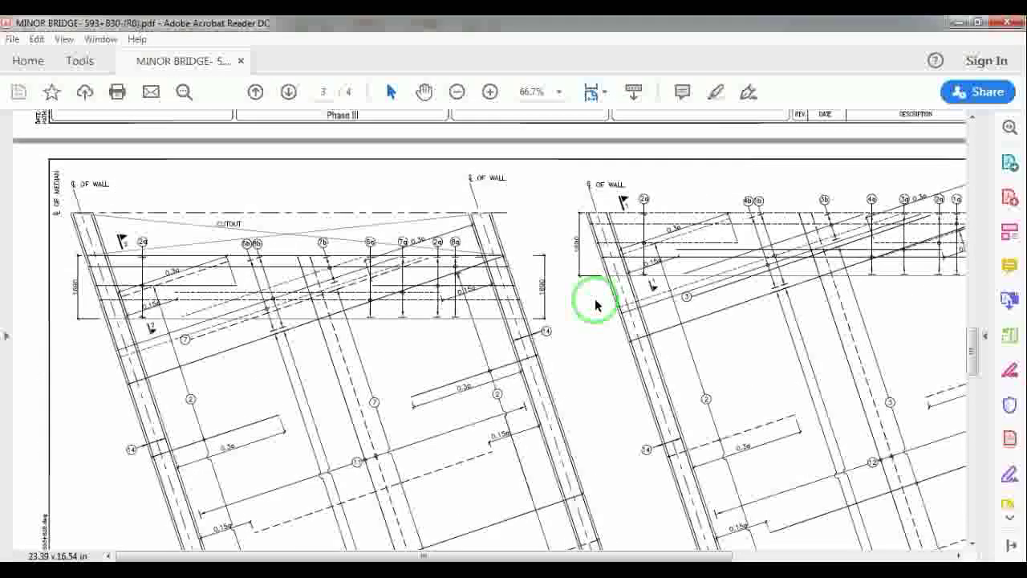
pyautogui.scroll(-1, 595, 303)
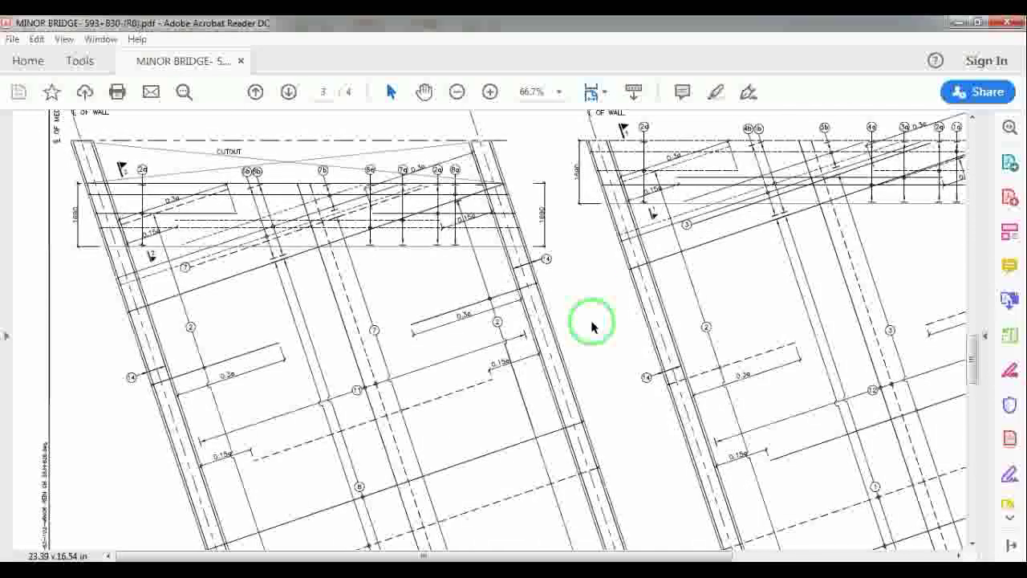
pyautogui.scroll(-1, 592, 325)
pyautogui.scroll(2, 591, 325)
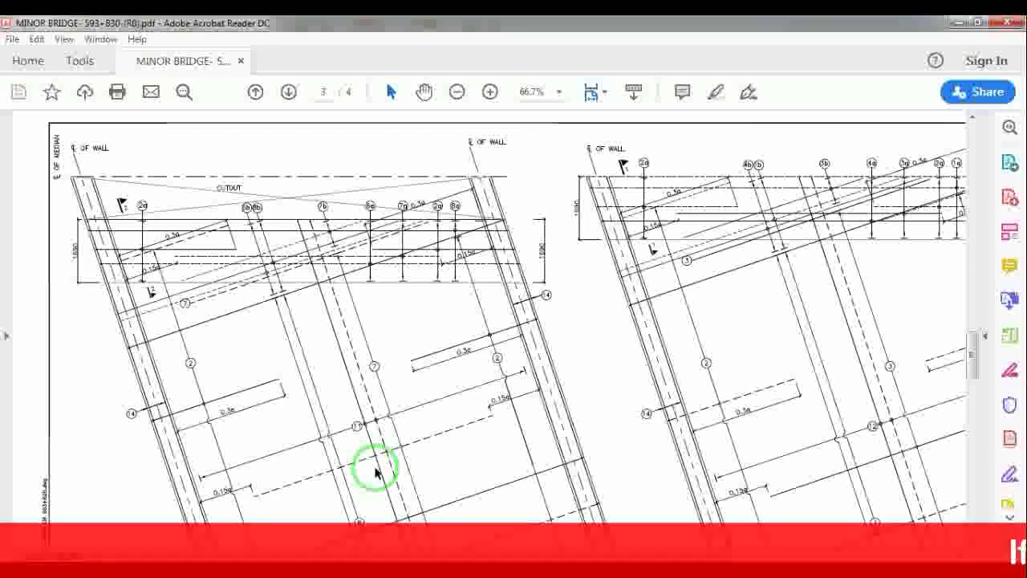
# - Scroll down to page 4 and review the reinforcement schedule at 100%
pyautogui.scroll(-2, 374, 472)
pyautogui.hscroll(3, 489, 321)
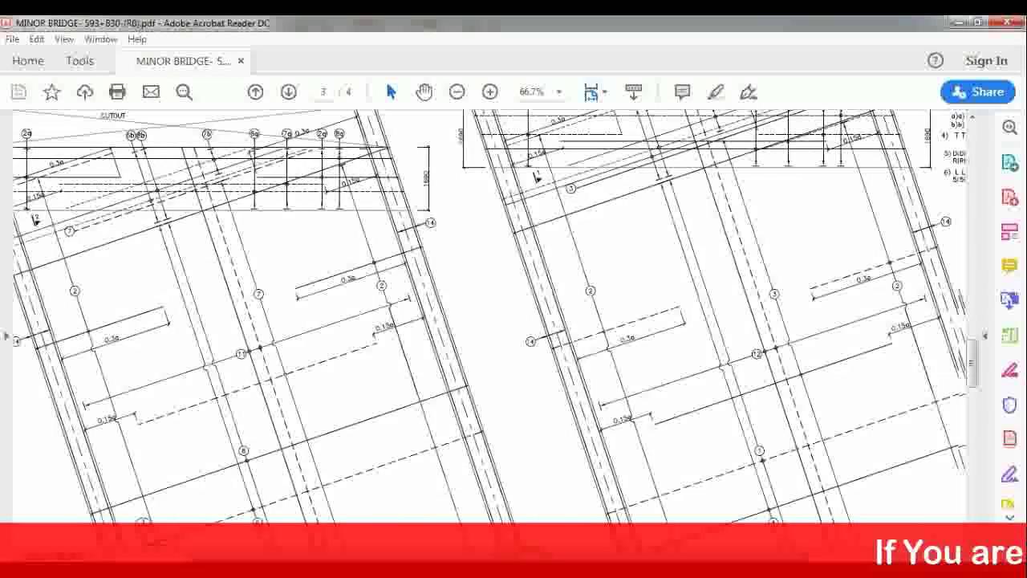
pyautogui.hscroll(6, 490, 321)
pyautogui.scroll(-5, 714, 401)
pyautogui.scroll(-5, 711, 387)
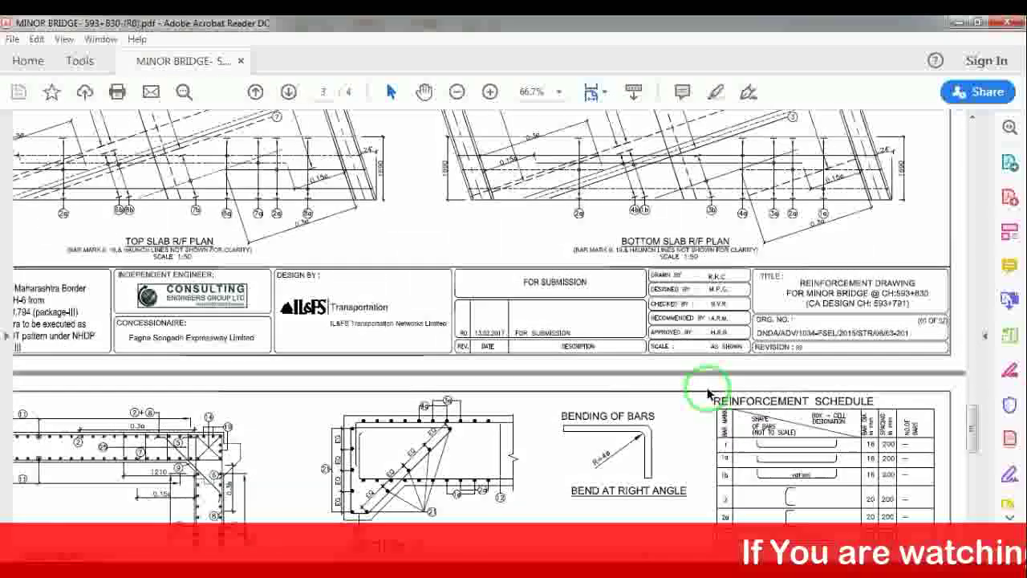
pyautogui.scroll(-2, 711, 390)
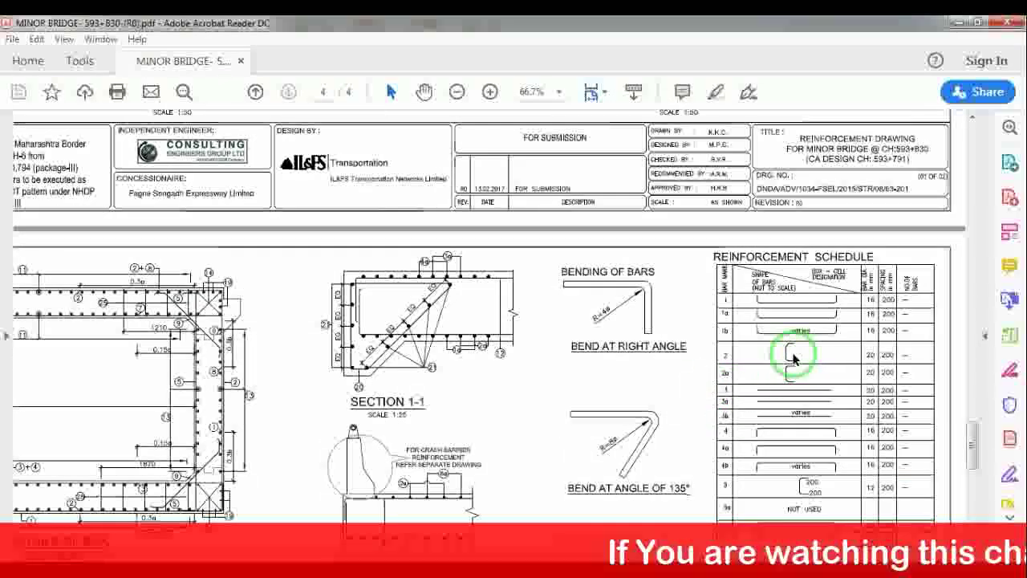
pyautogui.scroll(1, 793, 357)
pyautogui.scroll(1, 727, 355)
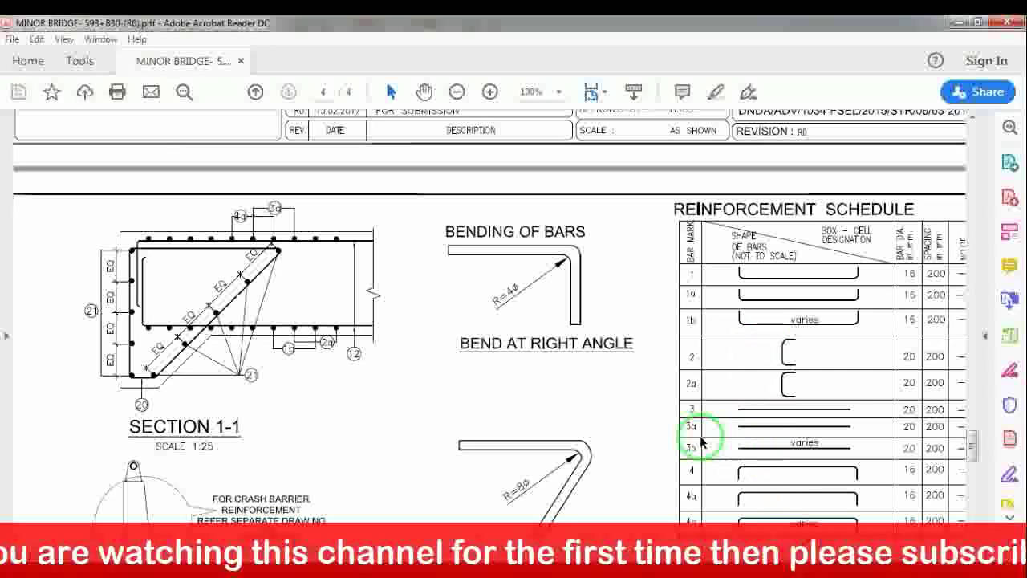
pyautogui.scroll(-1, 706, 430)
pyautogui.scroll(-1, 710, 433)
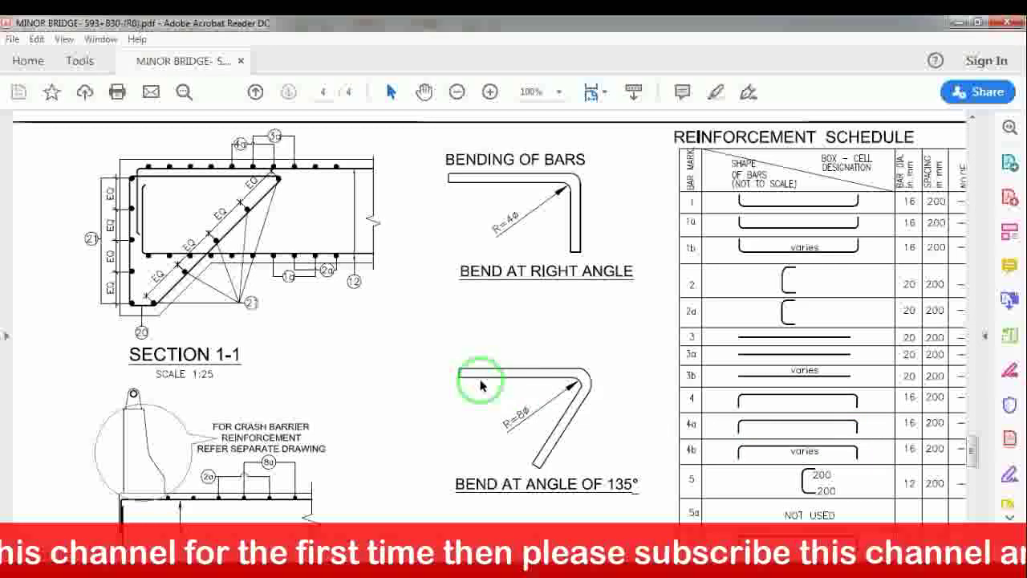
# - Scroll back up to the 1:50 Bottom Slab R/F Plan with bar marks 1a–4b
pyautogui.scroll(3, 485, 383)
pyautogui.scroll(2, 485, 384)
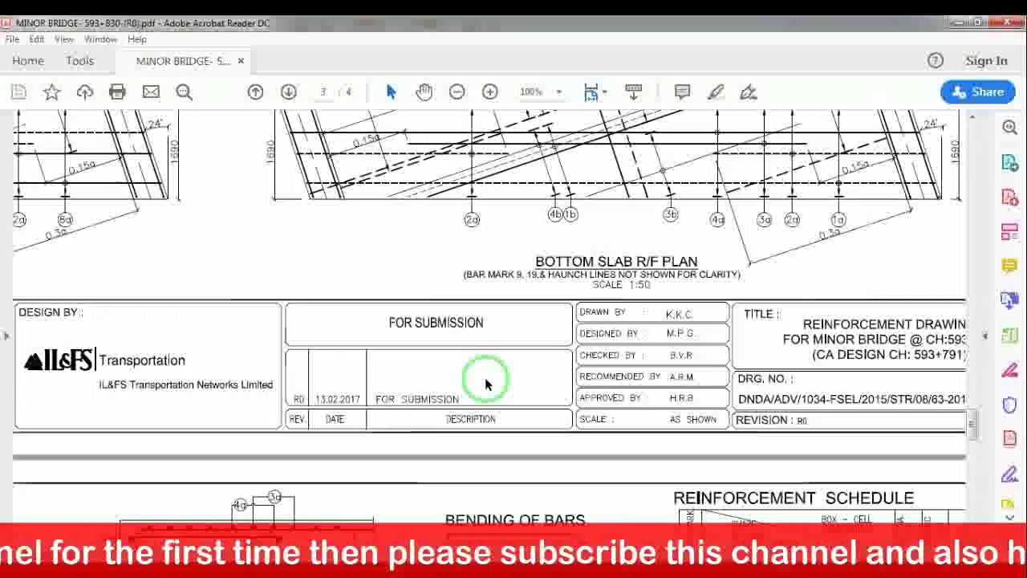
pyautogui.scroll(3, 486, 384)
pyautogui.scroll(-1, 485, 384)
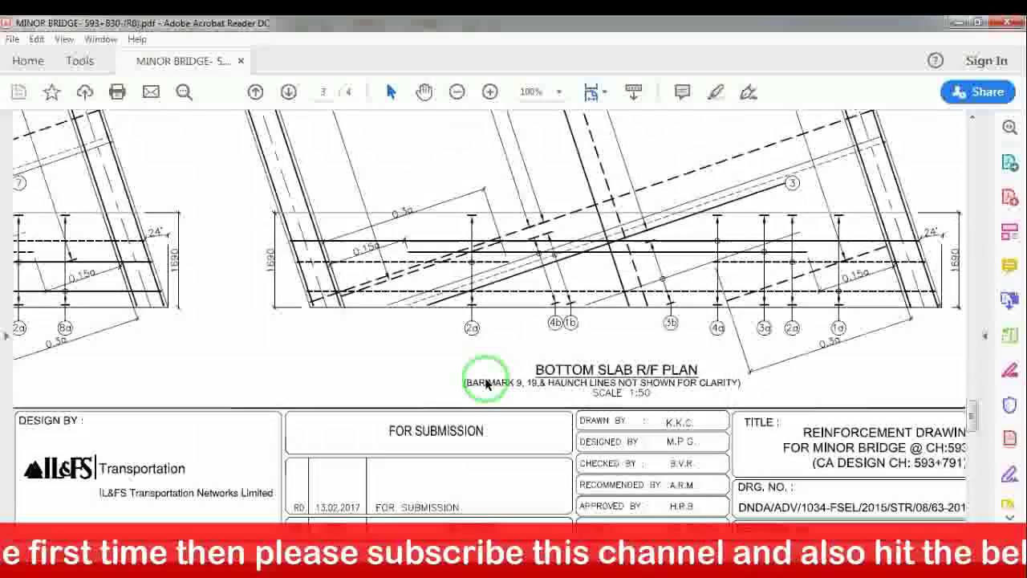
pyautogui.scroll(-3, 485, 383)
pyautogui.scroll(4, 481, 381)
pyautogui.scroll(3, 481, 378)
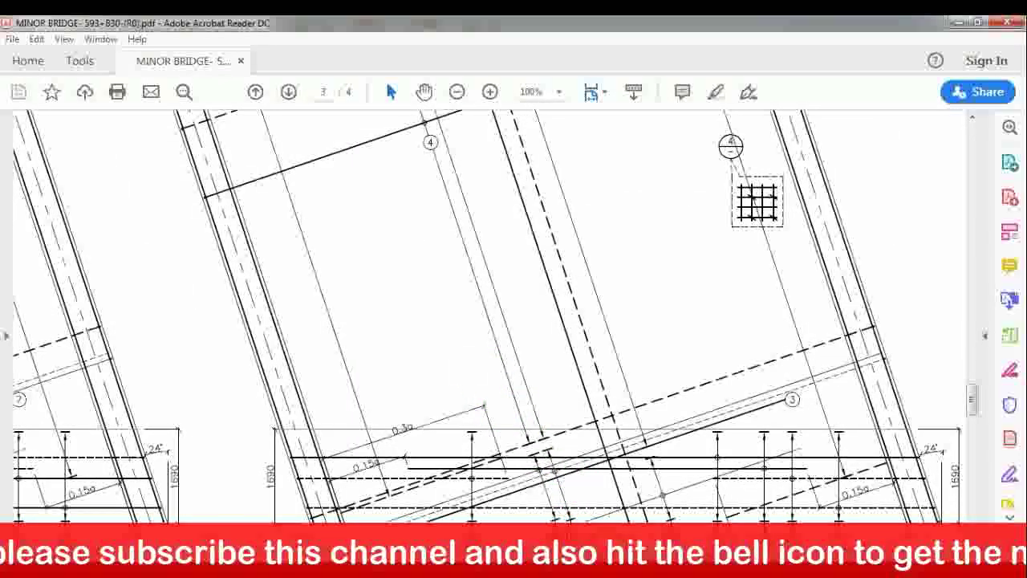
pyautogui.hscroll(-2, 491, 320)
pyautogui.hscroll(4, 491, 321)
pyautogui.scroll(-3, 646, 458)
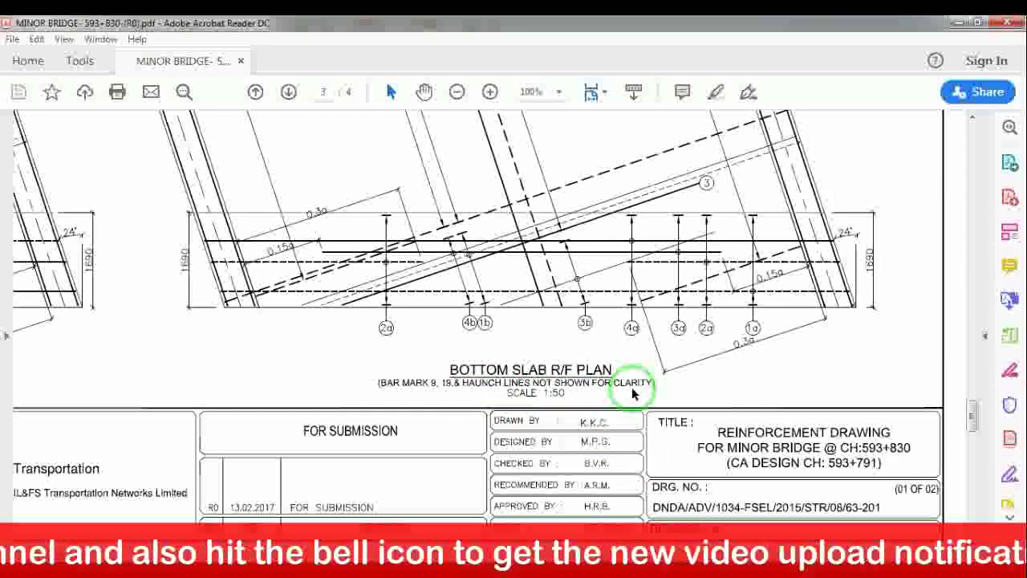
pyautogui.scroll(2, 661, 390)
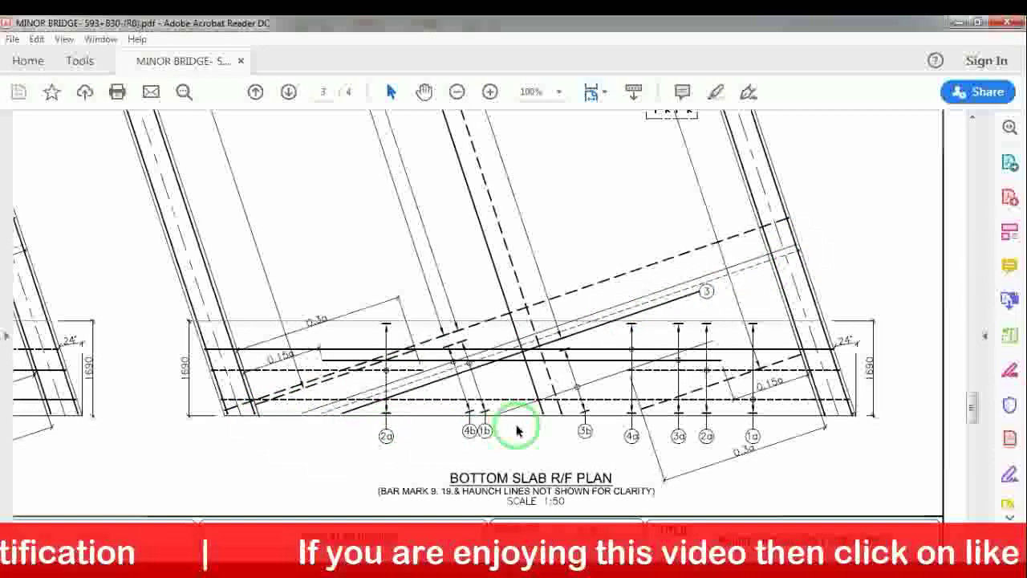
pyautogui.keyDown('ctrl'); pyautogui.scroll(-1, 401, 481); pyautogui.keyUp('ctrl')
pyautogui.keyDown('ctrl'); pyautogui.scroll(-1, 401, 504); pyautogui.keyUp('ctrl')
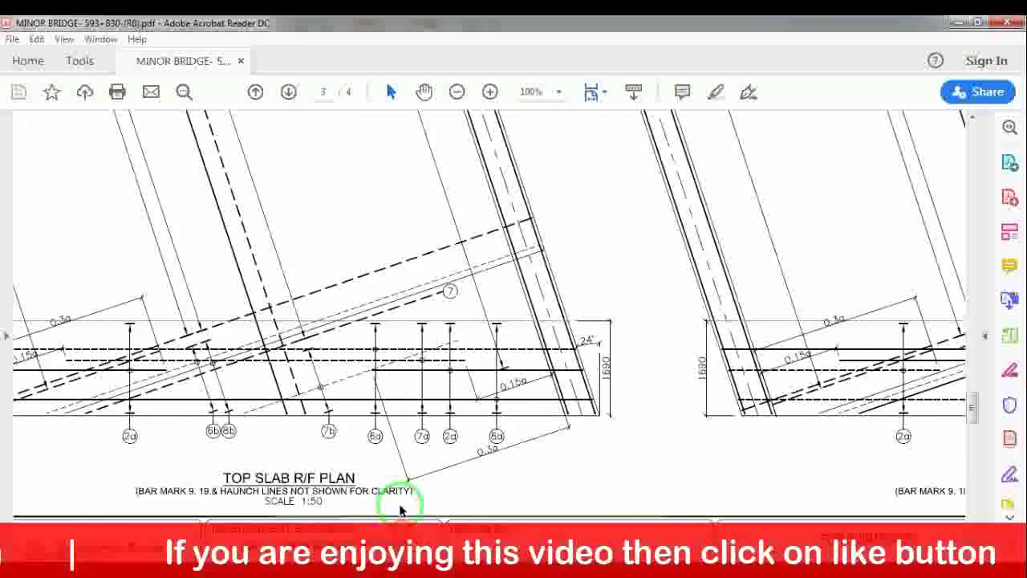
pyautogui.keyDown('ctrl'); pyautogui.scroll(-1, 412, 470); pyautogui.keyUp('ctrl')
pyautogui.keyDown('ctrl'); pyautogui.scroll(-1, 395, 457); pyautogui.keyUp('ctrl')
pyautogui.scroll(5, 394, 456)
pyautogui.scroll(3, 394, 456)
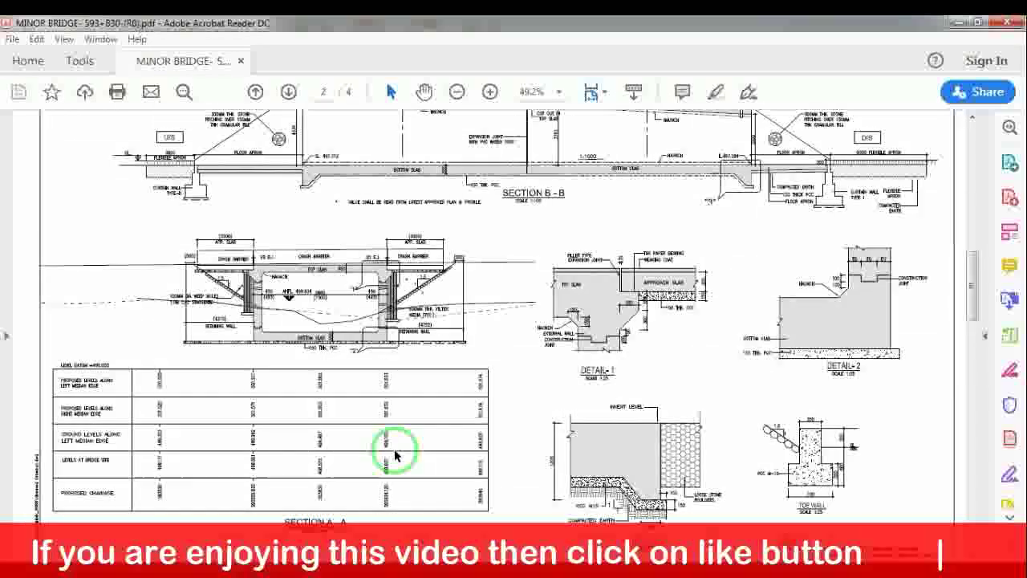
pyautogui.scroll(-3, 394, 455)
pyautogui.scroll(-7, 394, 454)
pyautogui.scroll(-6, 393, 454)
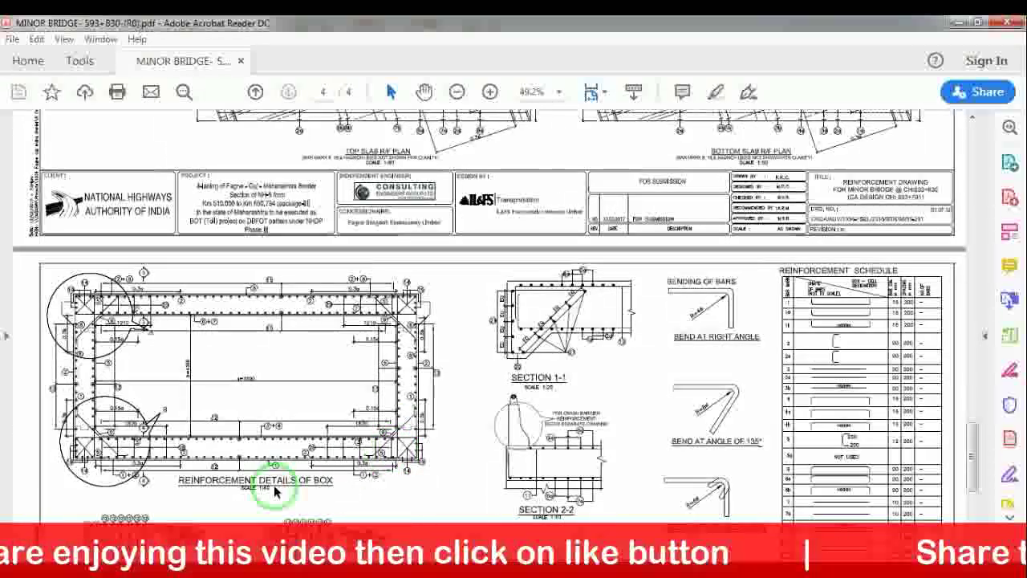
pyautogui.scroll(-1, 245, 482)
pyautogui.keyDown('ctrl'); pyautogui.scroll(3, 241, 445); pyautogui.keyUp('ctrl')
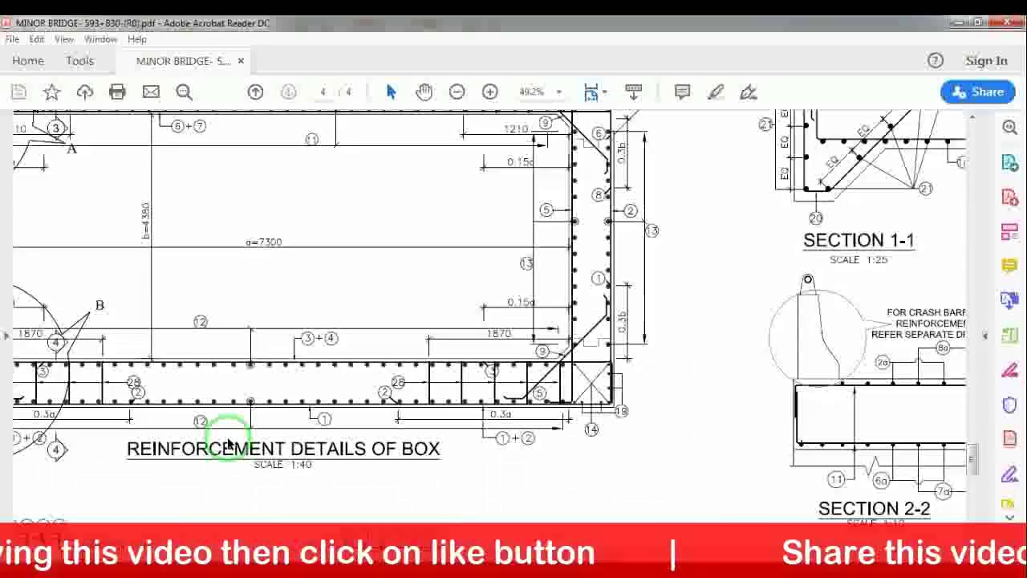
pyautogui.keyDown('ctrl'); pyautogui.scroll(2, 230, 440); pyautogui.keyUp('ctrl')
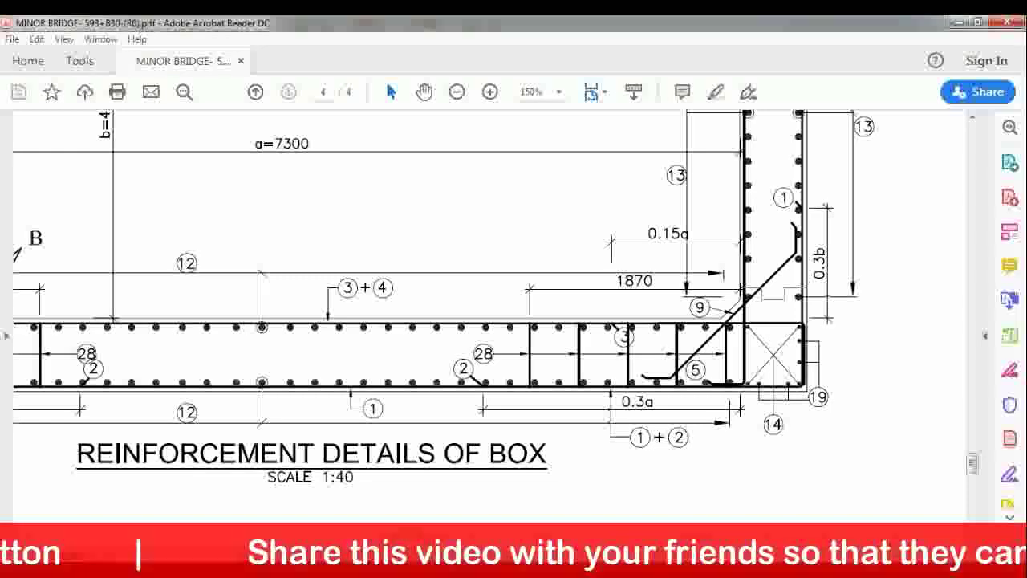
pyautogui.scroll(-2, 435, 458)
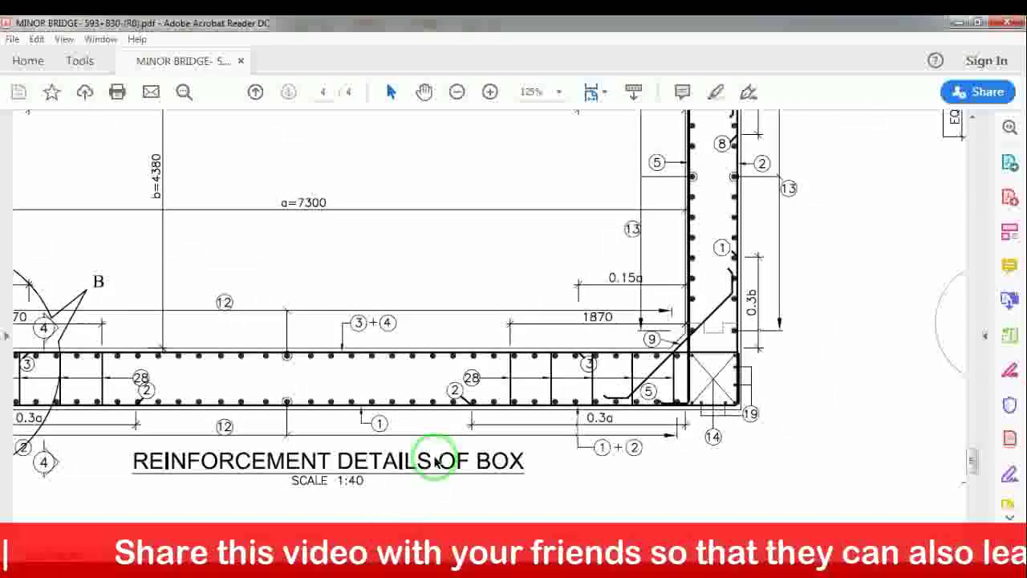
pyautogui.scroll(-2, 449, 461)
pyautogui.scroll(-2, 504, 465)
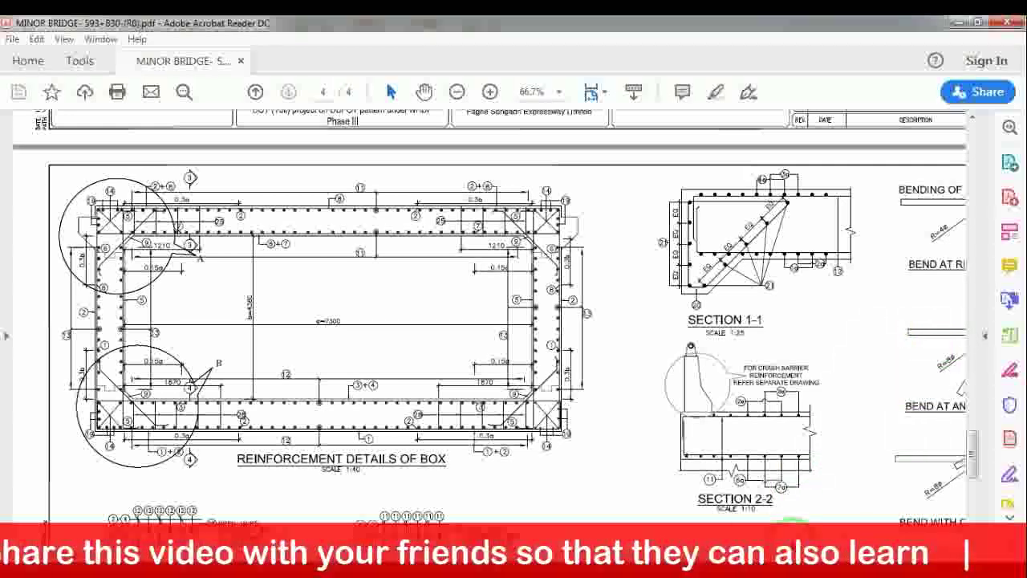
pyautogui.hscroll(5, 490, 321)
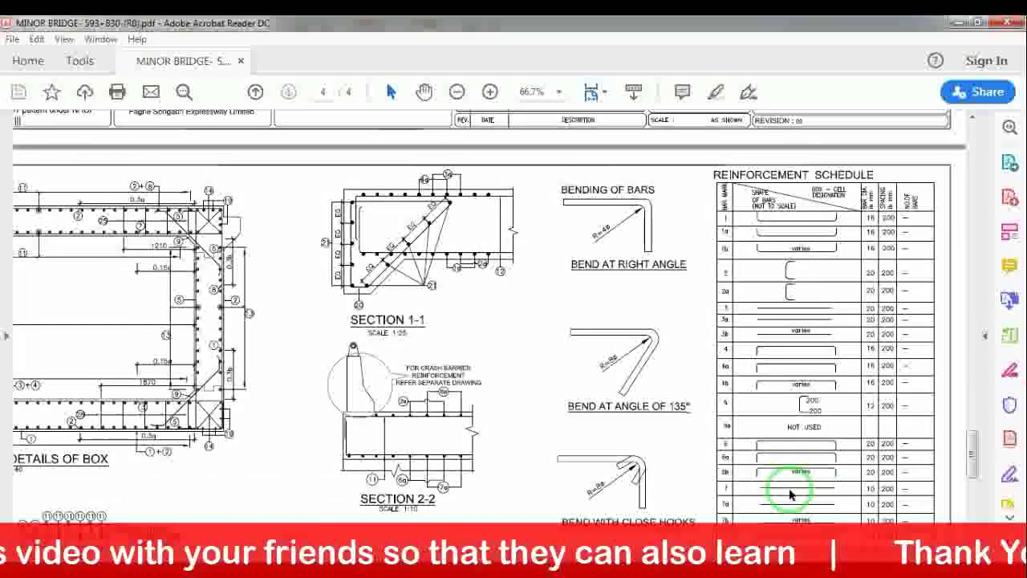
pyautogui.scroll(2, 343, 378)
pyautogui.scroll(3, 341, 381)
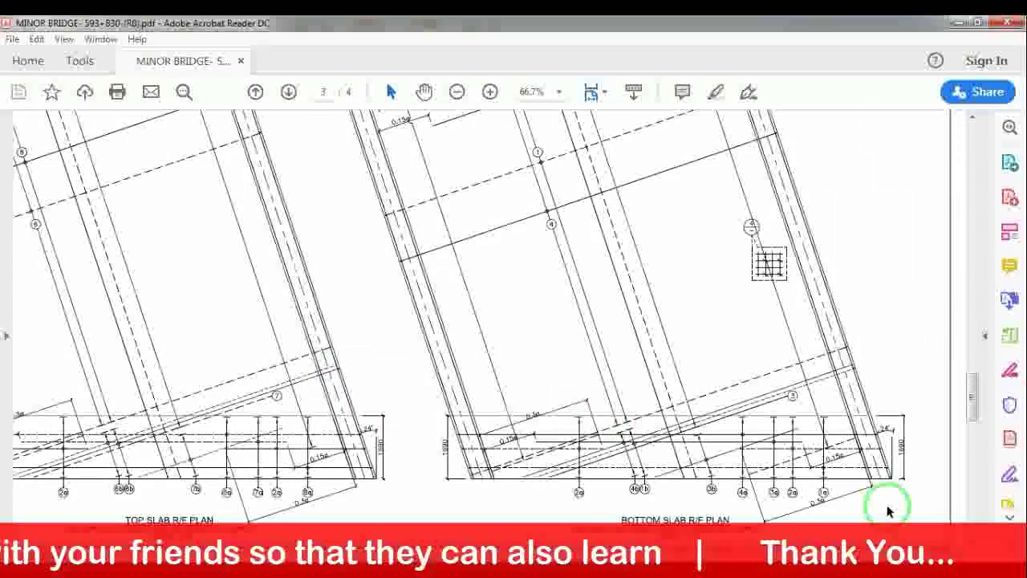
# - Zoom in and out on the page 3 slab reinforcement plans
pyautogui.scroll(-2, 894, 505)
pyautogui.scroll(3, 893, 506)
pyautogui.scroll(-1, 802, 453)
pyautogui.scroll(3, 802, 452)
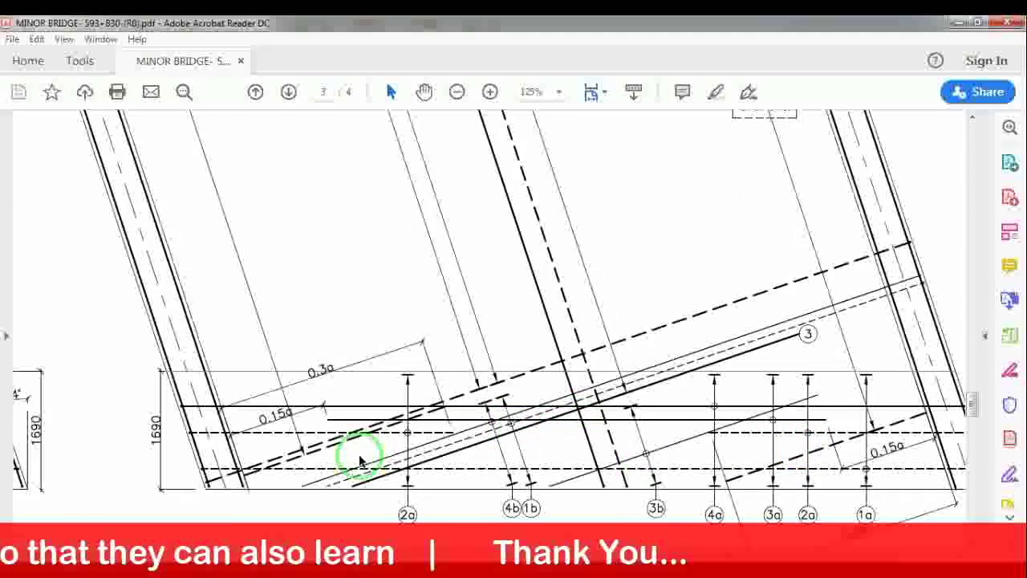
pyautogui.scroll(-3, 257, 467)
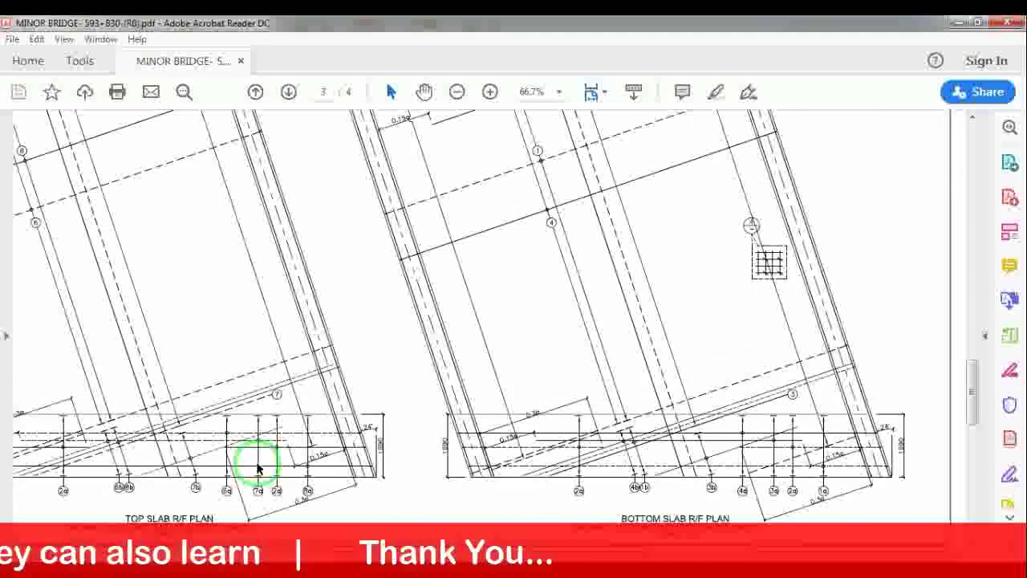
pyautogui.scroll(-1, 257, 467)
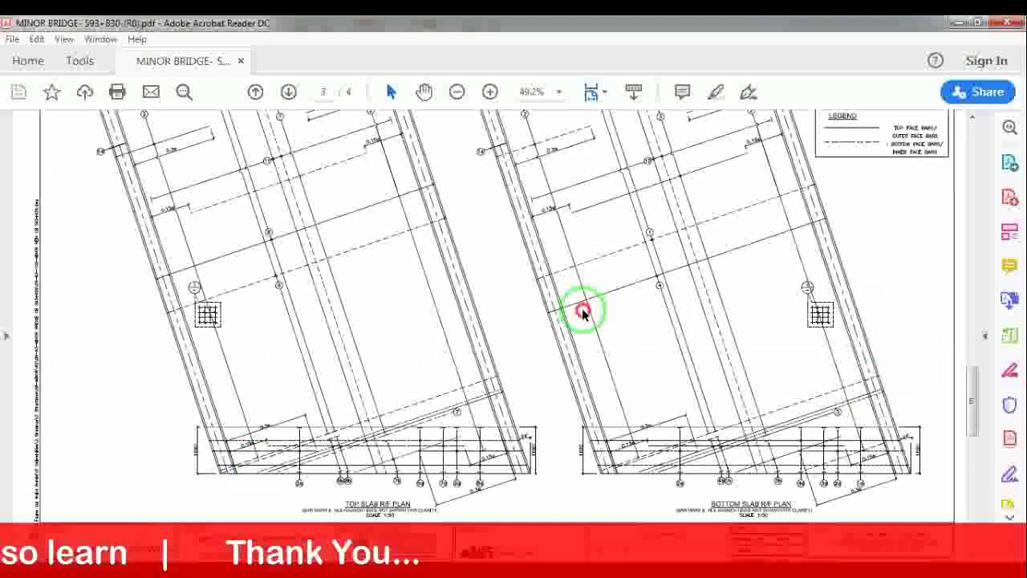
pyautogui.moveTo(971, 398)
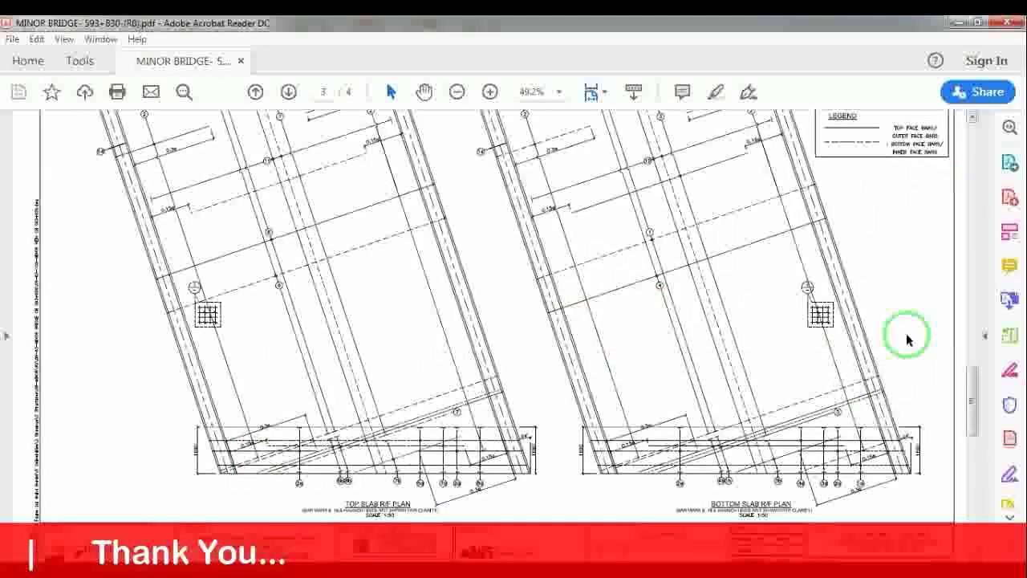
pyautogui.scroll(3, 971, 401)
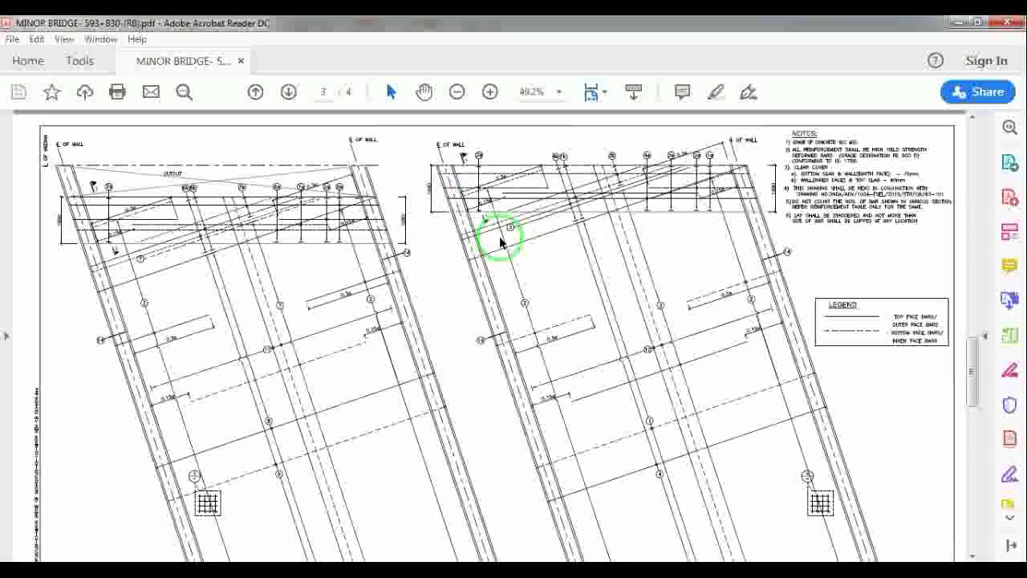
# - Scroll up to page 2's Section A-A, Section B-B and Details 1–3
pyautogui.scroll(-5, 607, 332)
pyautogui.scroll(4, 608, 337)
pyautogui.scroll(2, 608, 337)
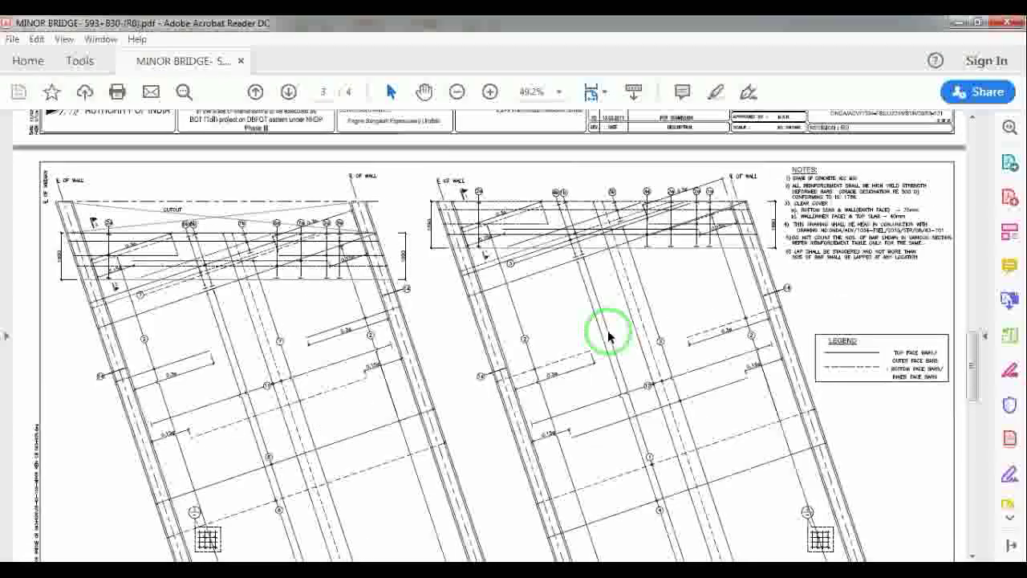
pyautogui.scroll(2, 607, 337)
pyautogui.scroll(3, 608, 337)
# - Scroll up from page 2 to page 1's bridge plan and curtain wall cross sections
pyautogui.scroll(5, 607, 337)
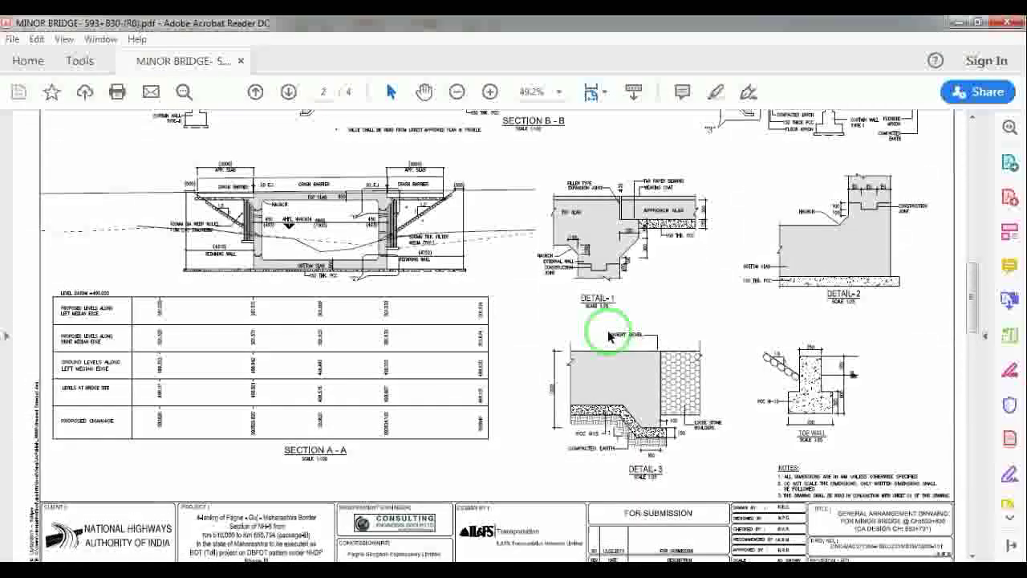
pyautogui.scroll(8, 607, 337)
pyautogui.scroll(5, 608, 337)
pyautogui.scroll(5, 604, 332)
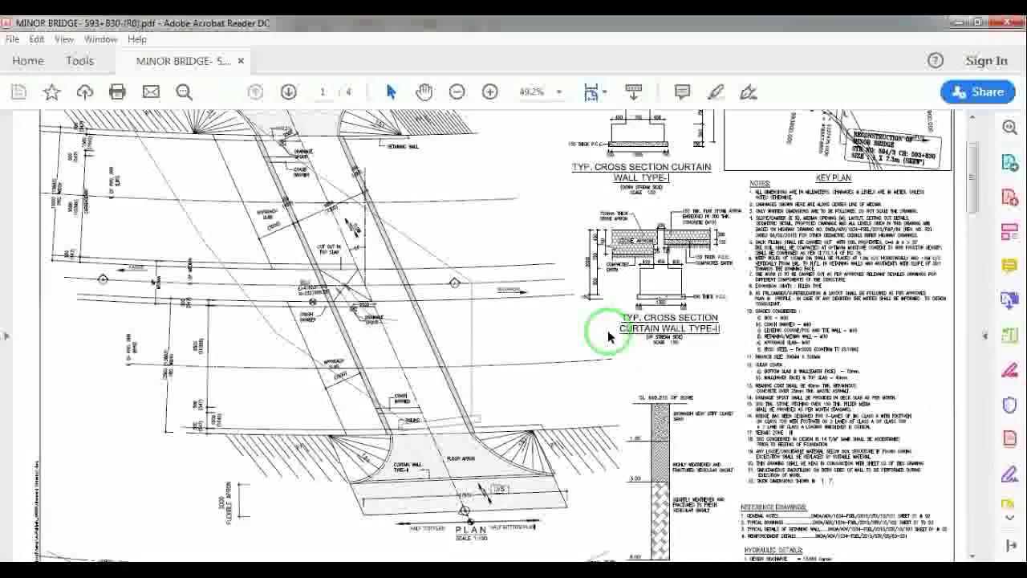
pyautogui.scroll(2, 124, 433)
pyautogui.scroll(1, 124, 431)
pyautogui.scroll(1, 126, 429)
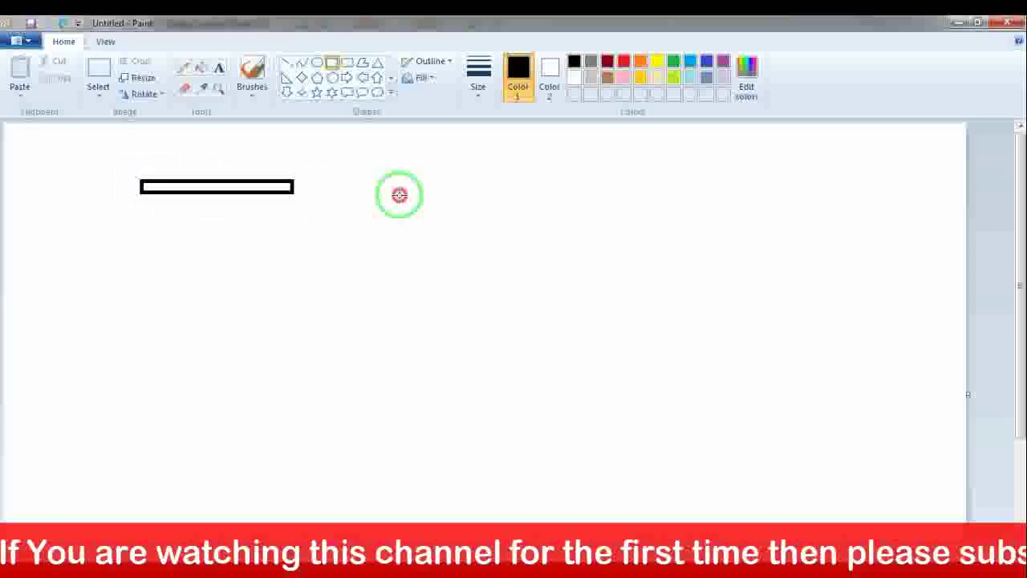
# - Sketch the skewed slab outline and erase the overhanging stub and stray dot at its top-left
pyautogui.moveTo(142, 182); pyautogui.dragTo(909, 252)
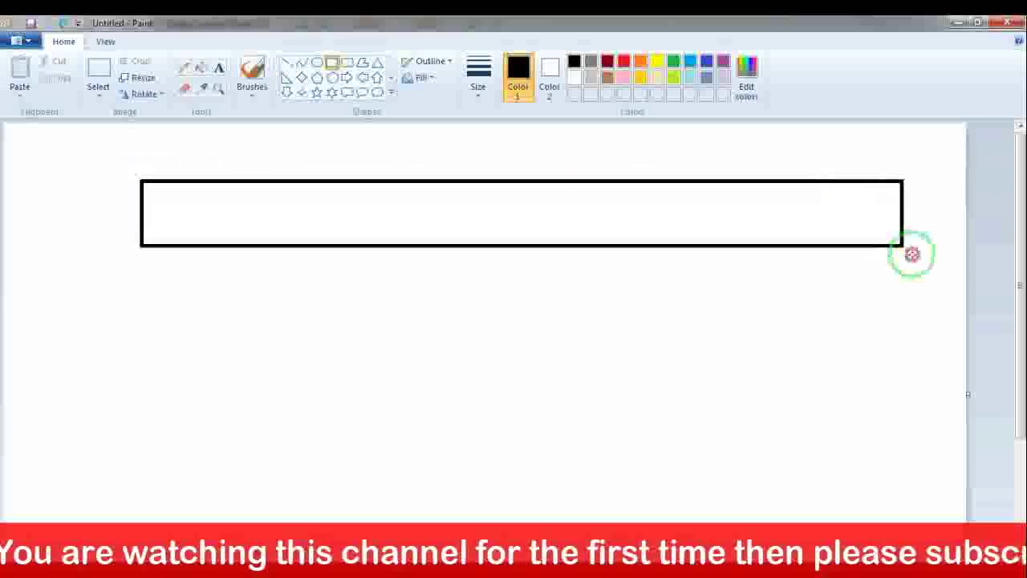
pyautogui.click(183, 89)
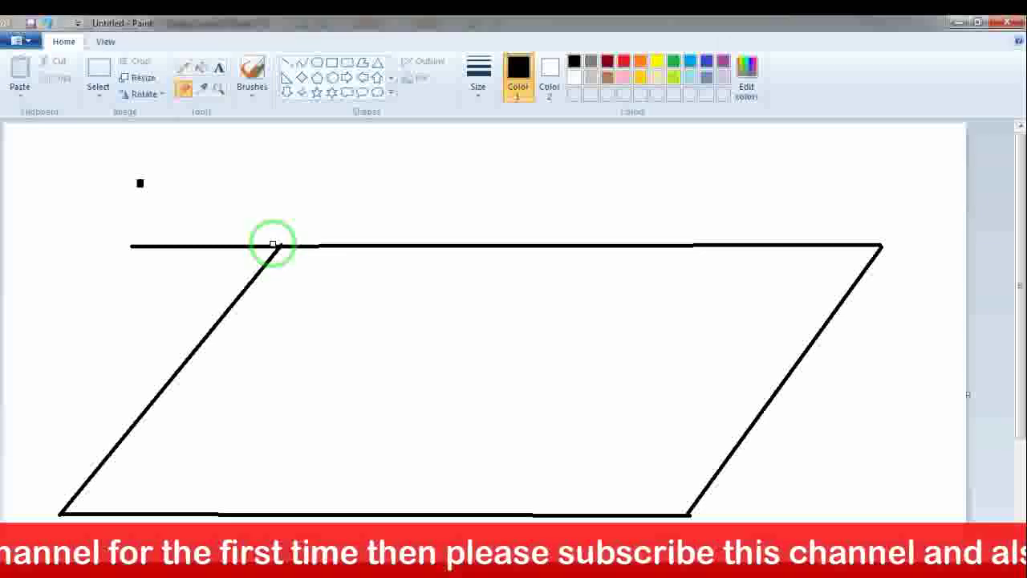
pyautogui.moveTo(268, 243); pyautogui.dragTo(126, 245)
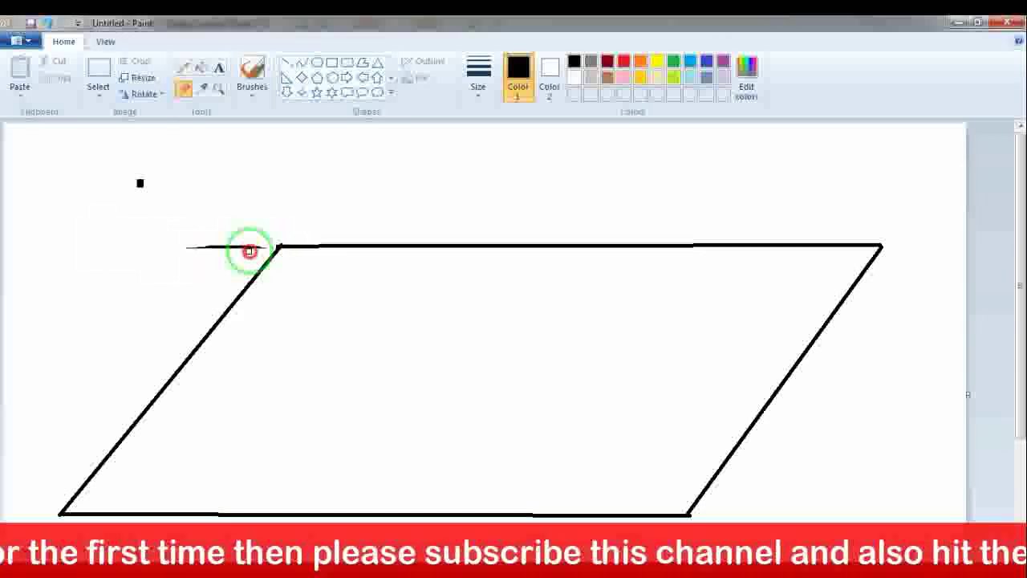
pyautogui.moveTo(212, 245); pyautogui.dragTo(196, 246)
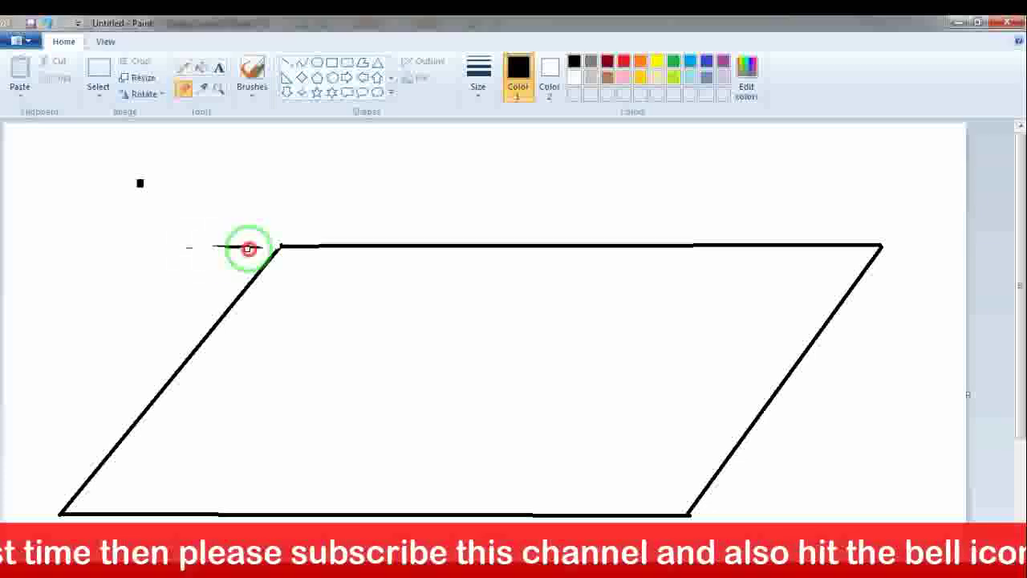
pyautogui.moveTo(259, 243); pyautogui.dragTo(190, 240)
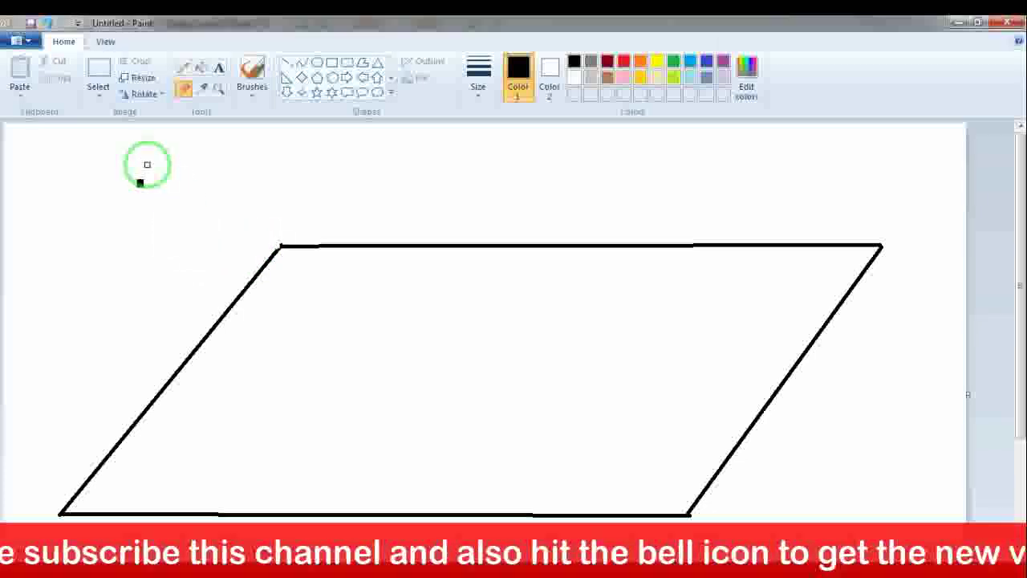
pyautogui.click(138, 182)
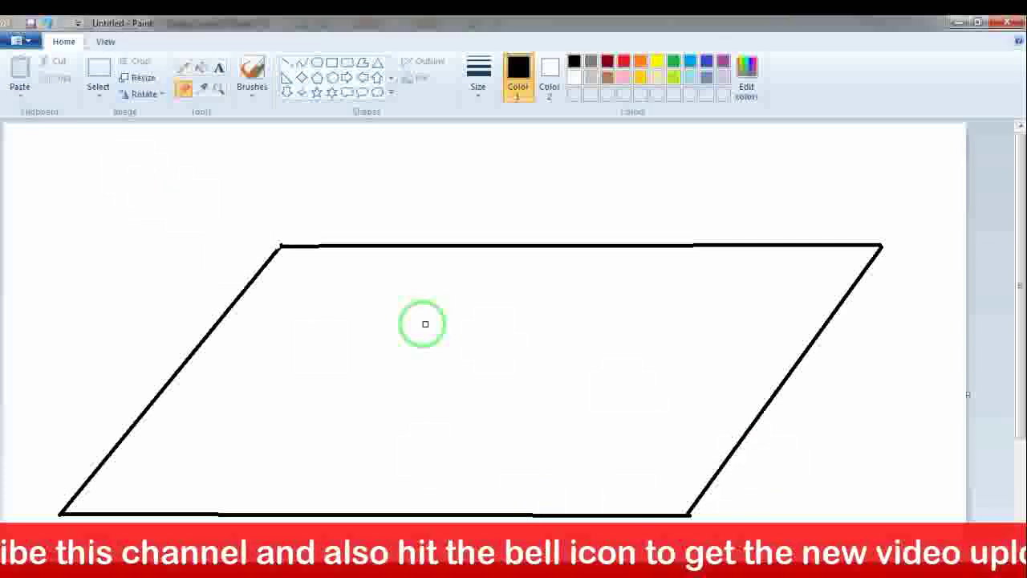
pyautogui.scroll(-3, 419, 317)
pyautogui.scroll(3, 419, 319)
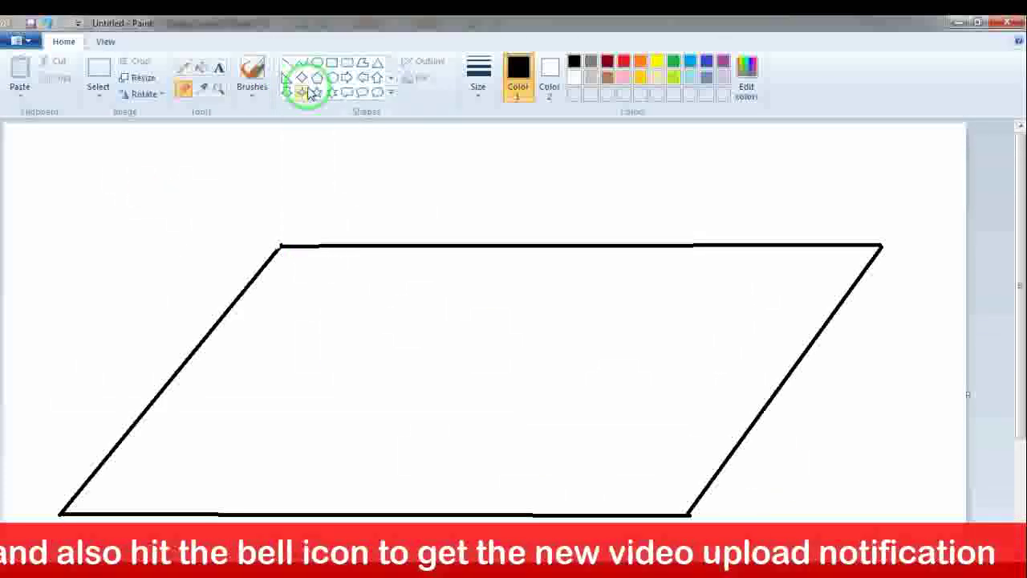
# - Draw a vertical line from the top-left corner straight down to the bottom edge
pyautogui.click(288, 64)
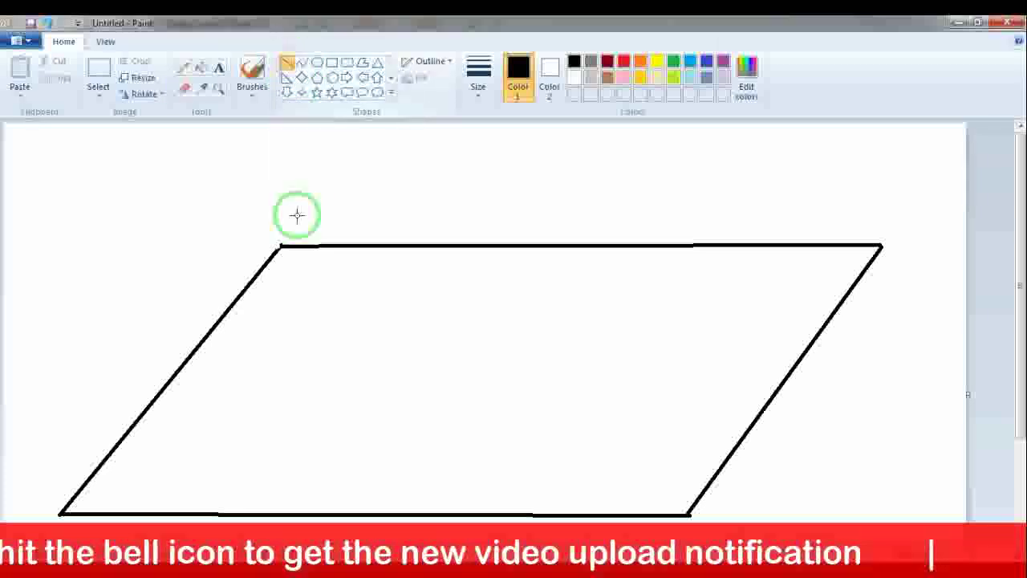
pyautogui.moveTo(280, 244); pyautogui.dragTo(281, 517)
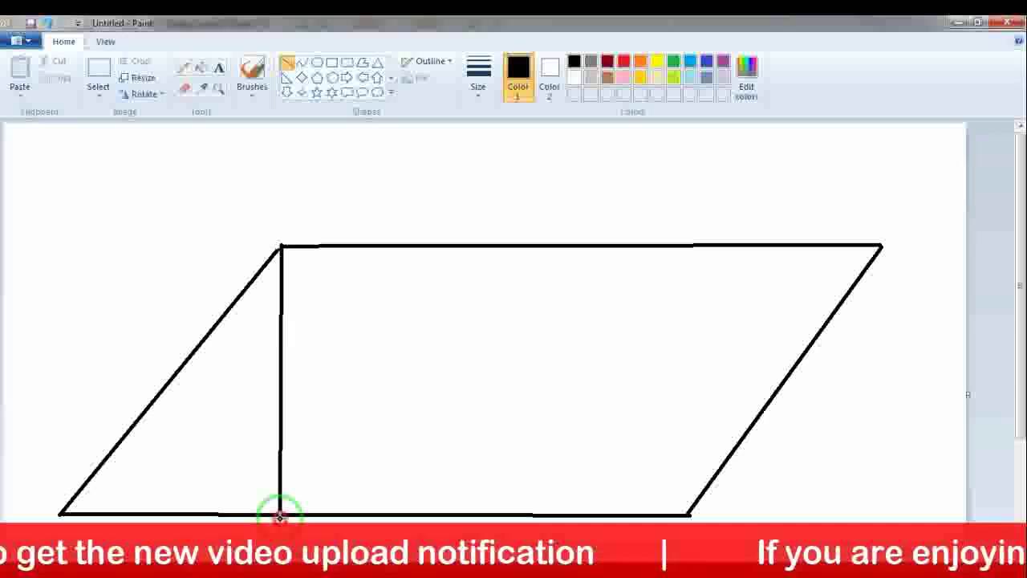
pyautogui.moveTo(280, 519); pyautogui.dragTo(280, 510)
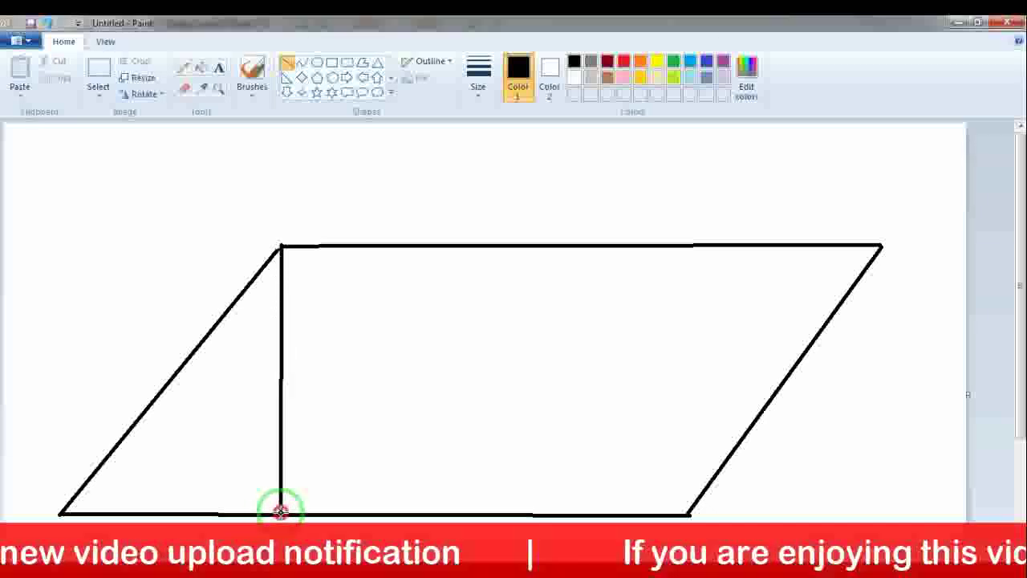
pyautogui.scroll(-1, 619, 408)
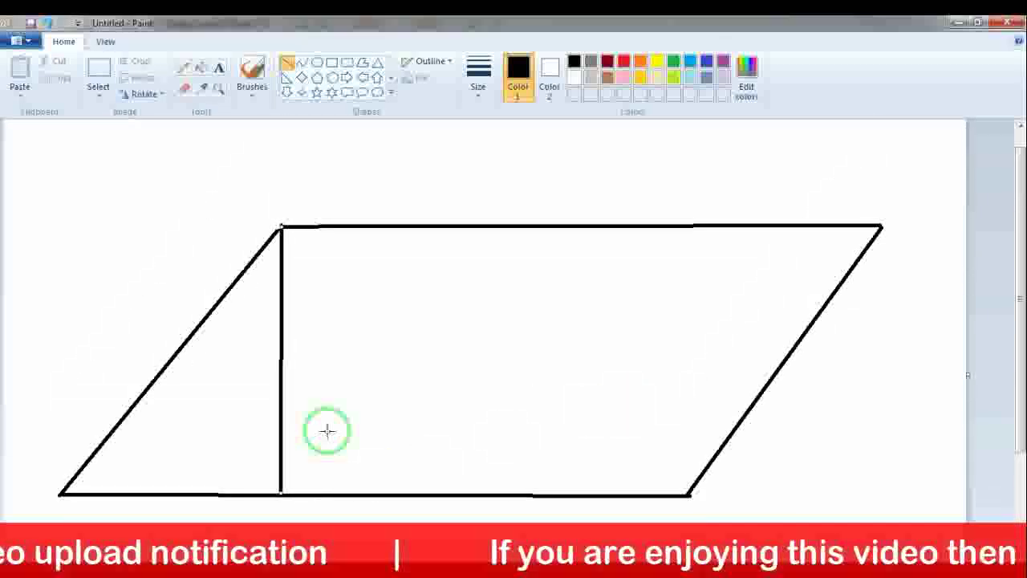
pyautogui.scroll(-5, 328, 429)
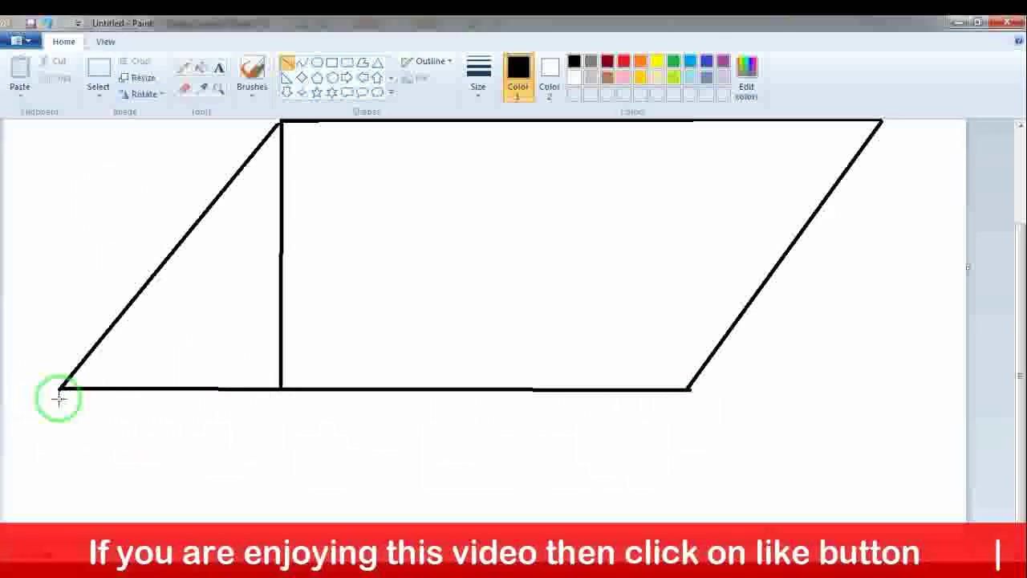
pyautogui.scroll(5, 404, 395)
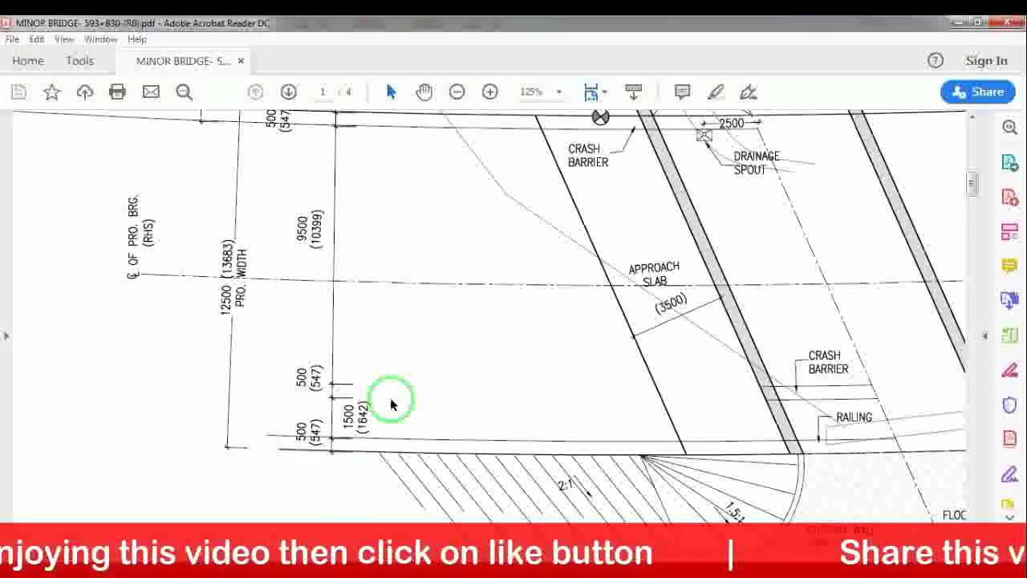
# - Show the PDF's cut-out and 24° skew area, then launch Calculator from the Start menu
pyautogui.scroll(1, 391, 404)
pyautogui.scroll(3, 391, 403)
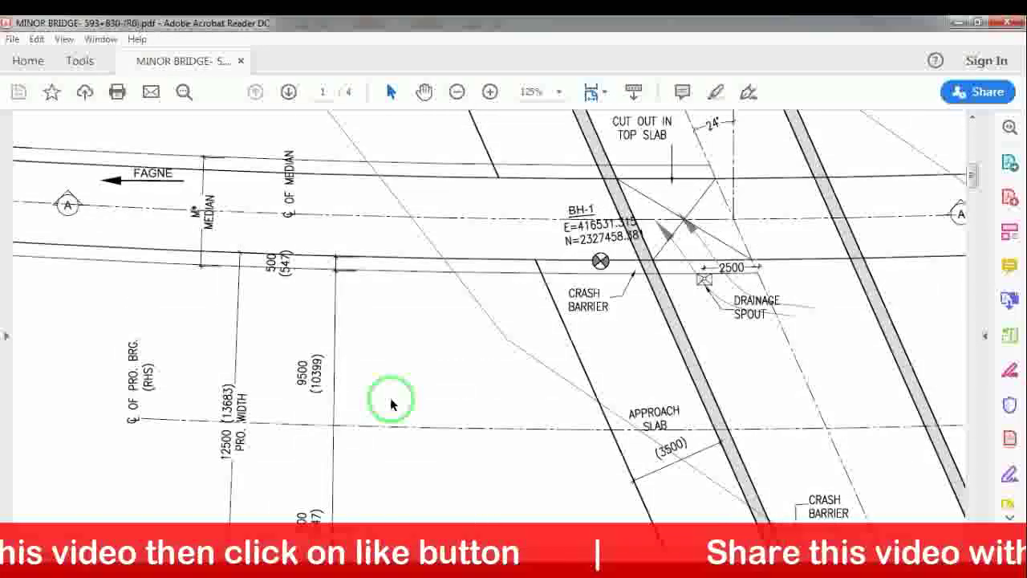
pyautogui.scroll(2, 391, 404)
pyautogui.scroll(6, 391, 403)
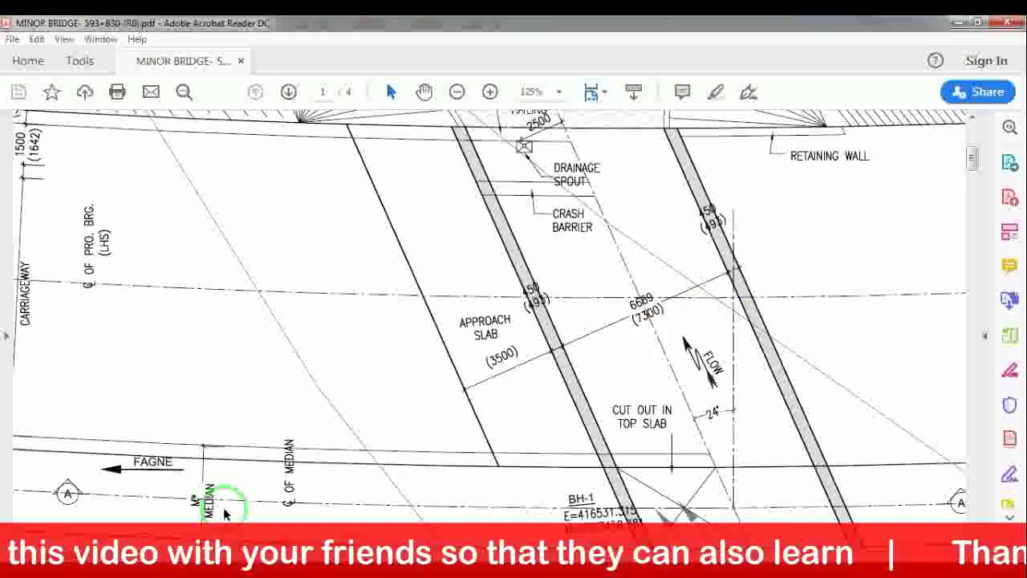
pyautogui.press('super')
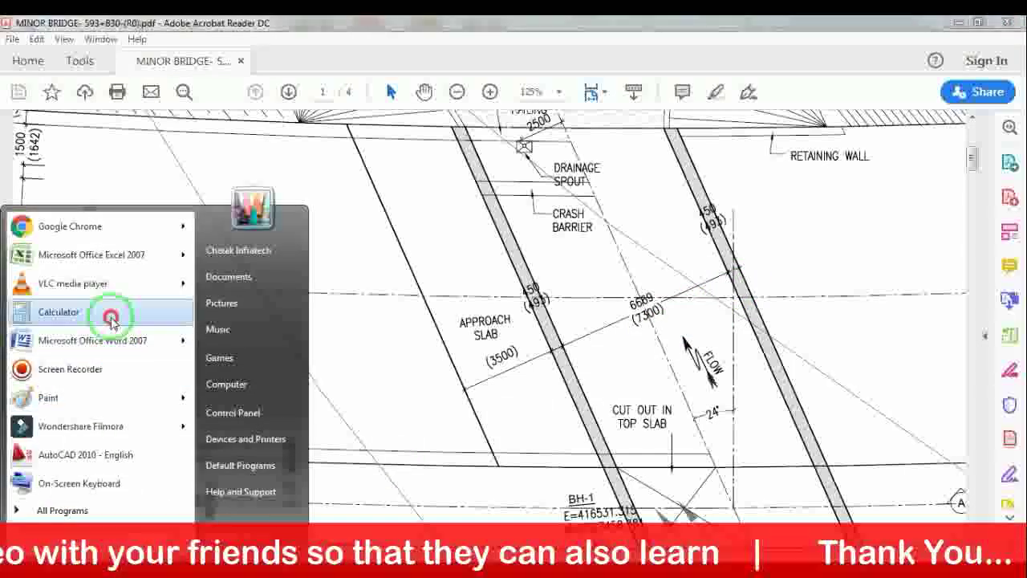
pyautogui.click(128, 311)
pyautogui.write('7419')
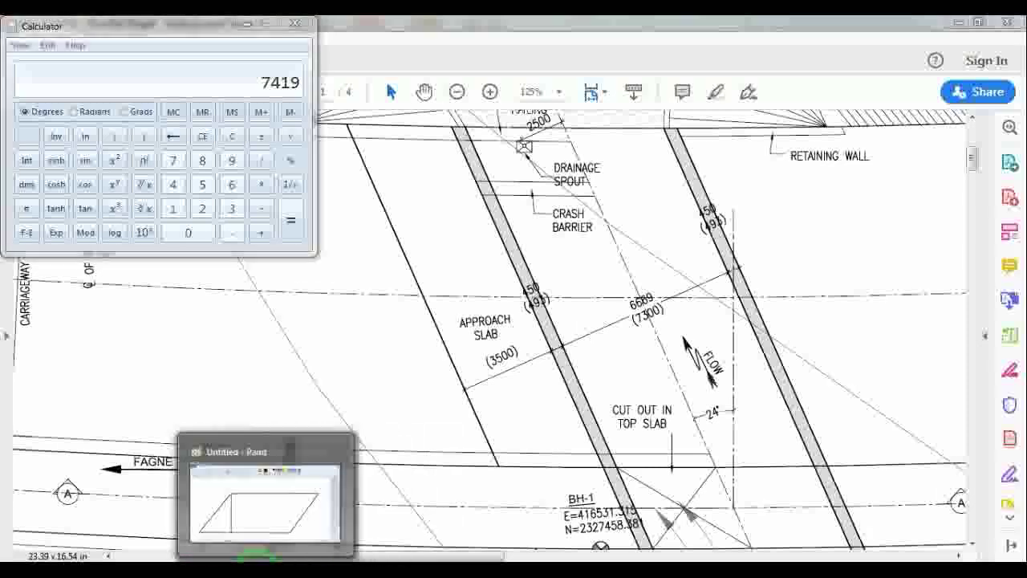
# - Back in Paint, remove a stray short line drawn beside the vertical line
pyautogui.click(255, 561)
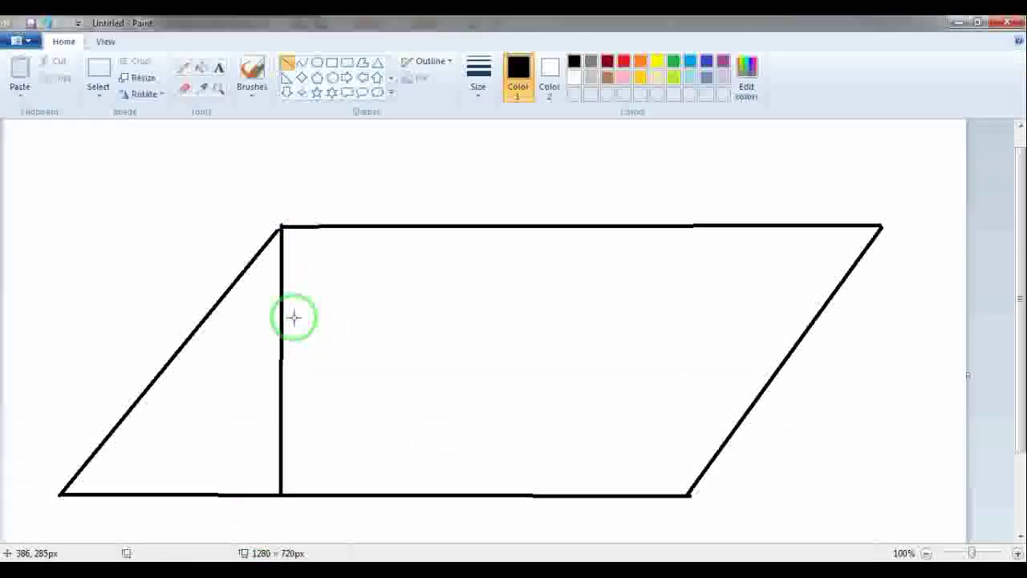
pyautogui.moveTo(298, 320); pyautogui.dragTo(311, 335)
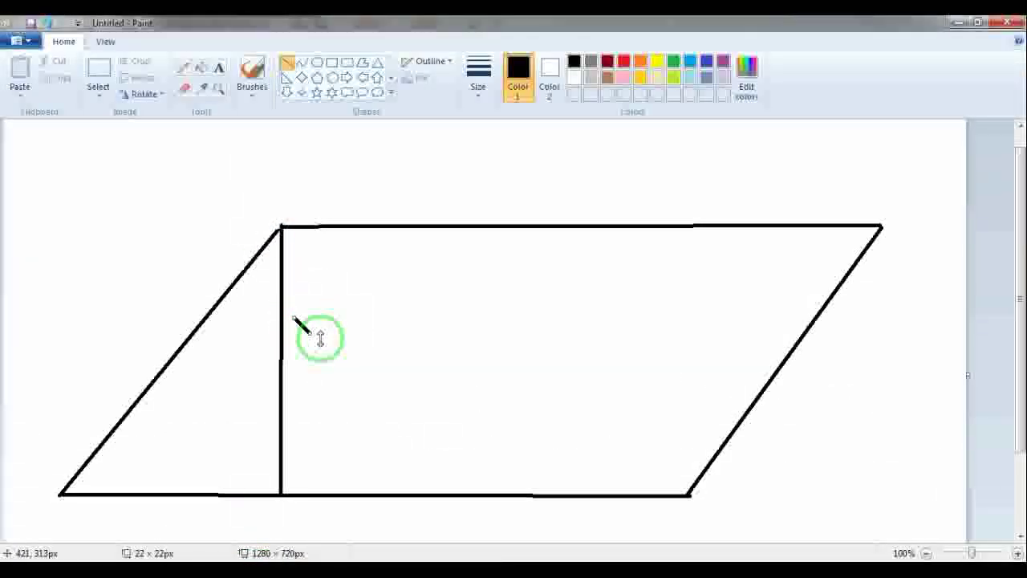
pyautogui.rightClick(319, 337)
pyautogui.click(307, 332)
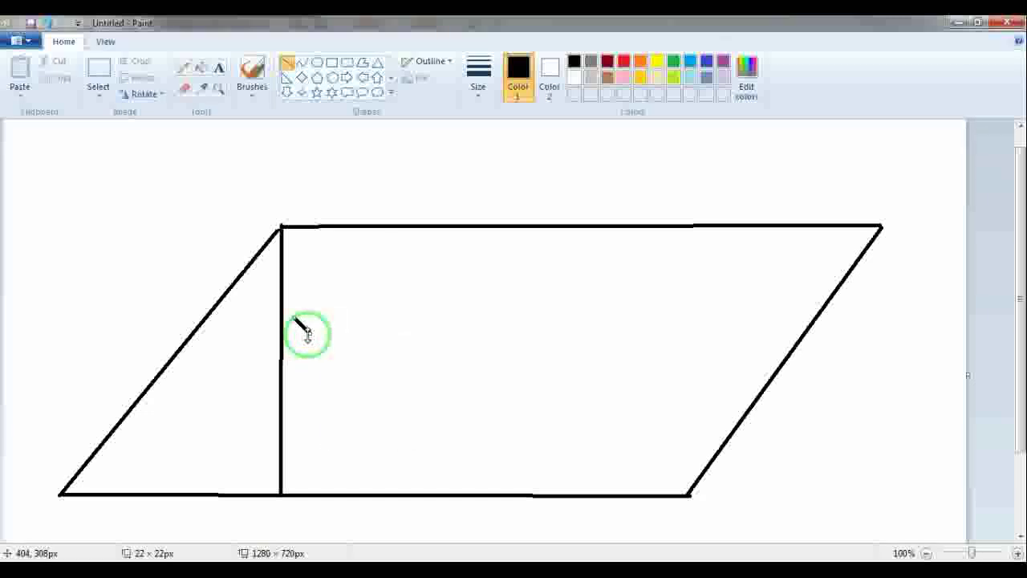
pyautogui.press('Delete')
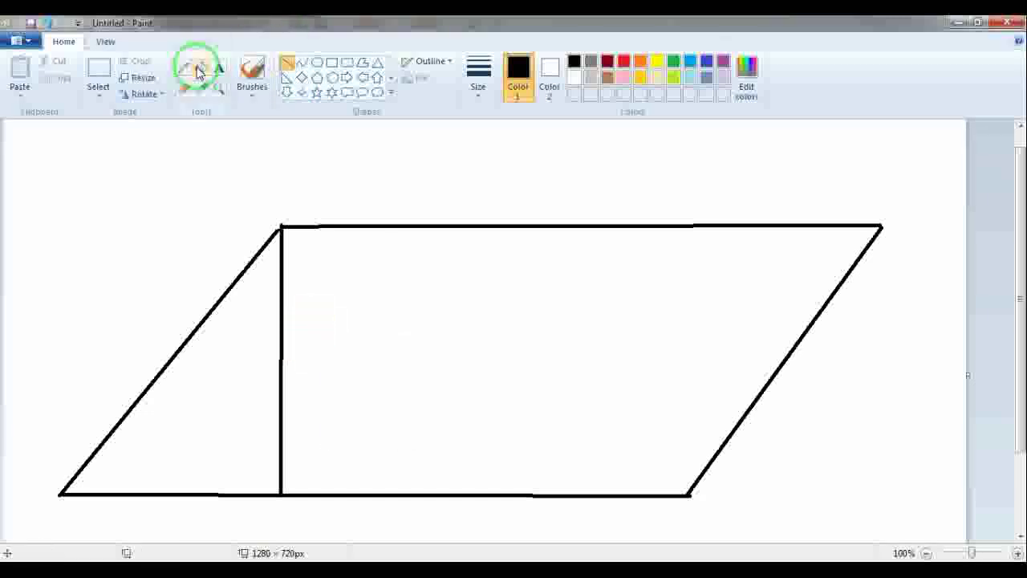
# - Write 7.419 beside the vertical line with dimension strokes above and below, checking Calculator
pyautogui.click(187, 70)
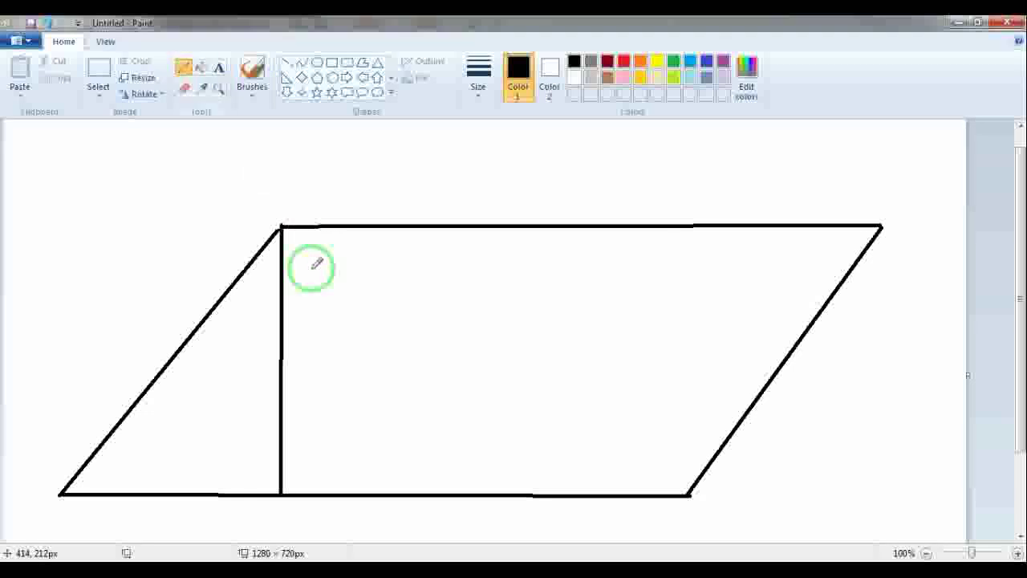
pyautogui.moveTo(292, 327)
pyautogui.mouseDown()
pyautogui.moveTo(307, 332)
pyautogui.moveTo(303, 374)
pyautogui.moveTo(347, 337)
pyautogui.moveTo(353, 365)
pyautogui.mouseUp()
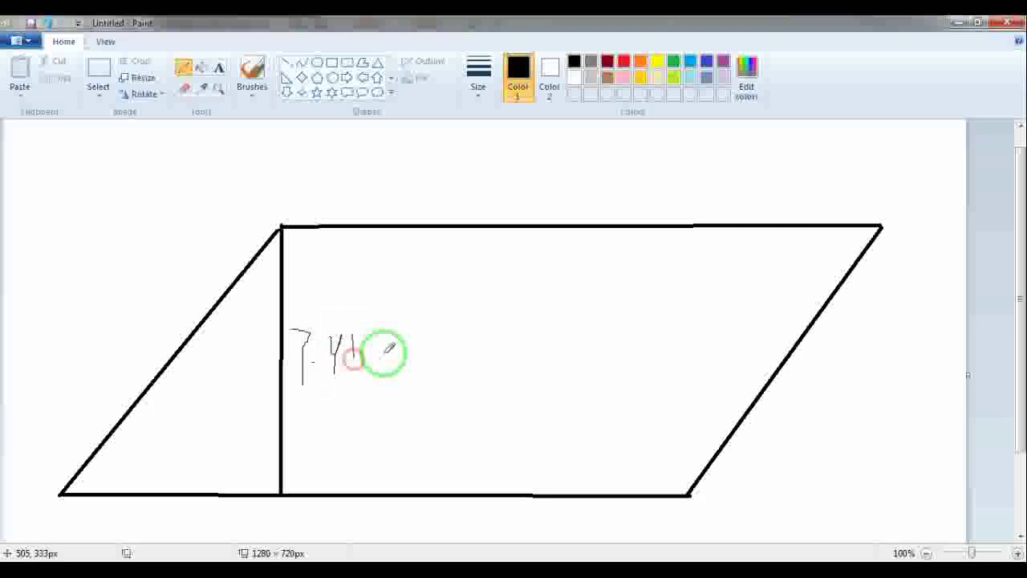
pyautogui.moveTo(377, 331)
pyautogui.mouseDown()
pyautogui.moveTo(392, 362)
pyautogui.moveTo(369, 374)
pyautogui.mouseUp()
pyautogui.hotkey('alt', 'Tab')
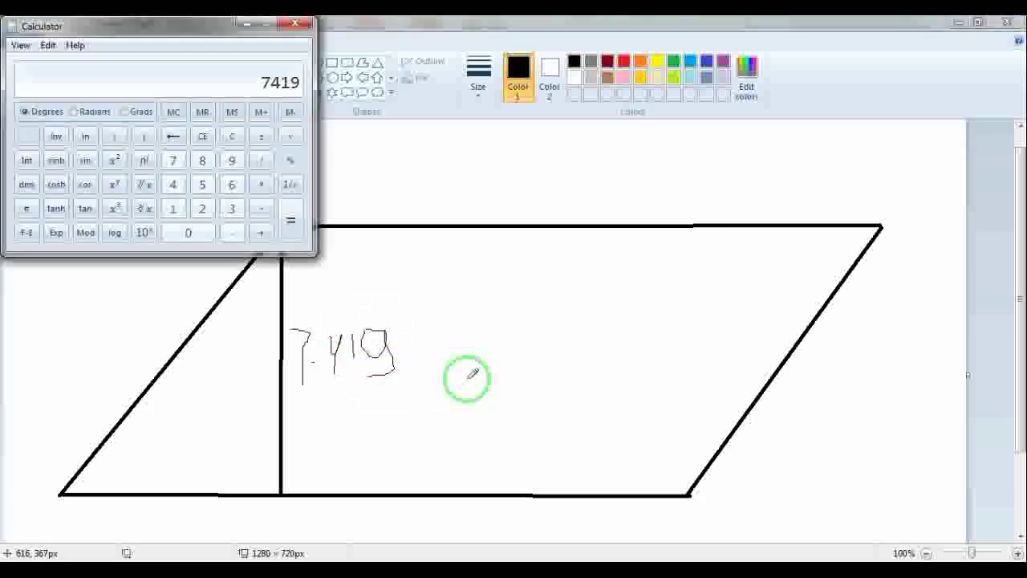
pyautogui.hotkey('alt', 'Tab')
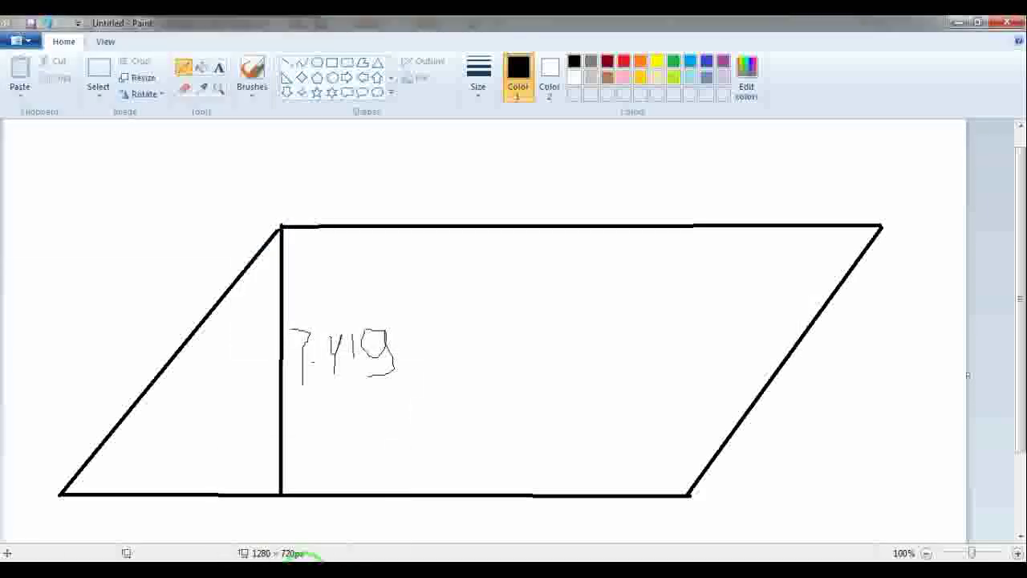
pyautogui.click(293, 562)
pyautogui.click(293, 561)
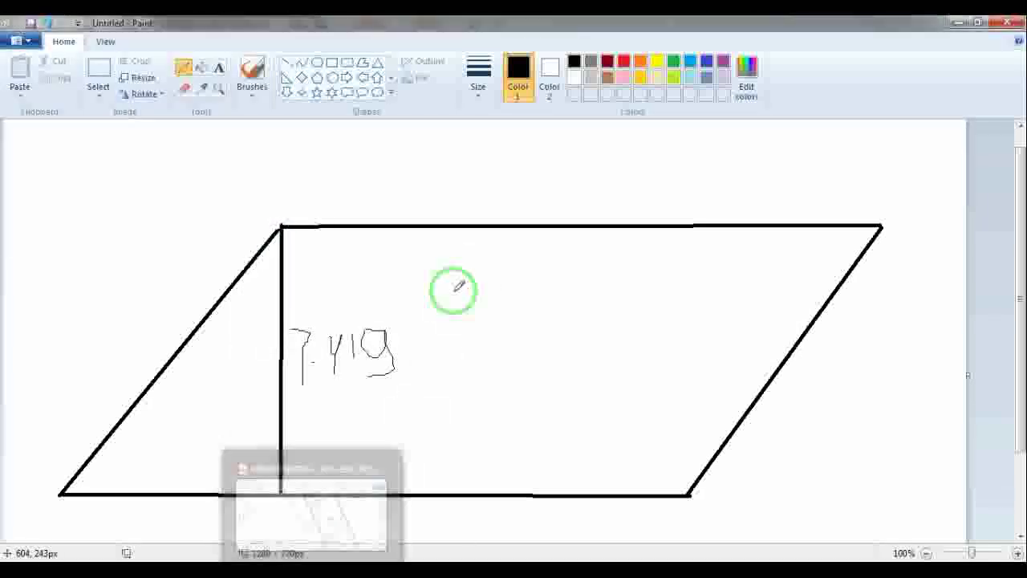
pyautogui.moveTo(306, 235); pyautogui.dragTo(305, 292)
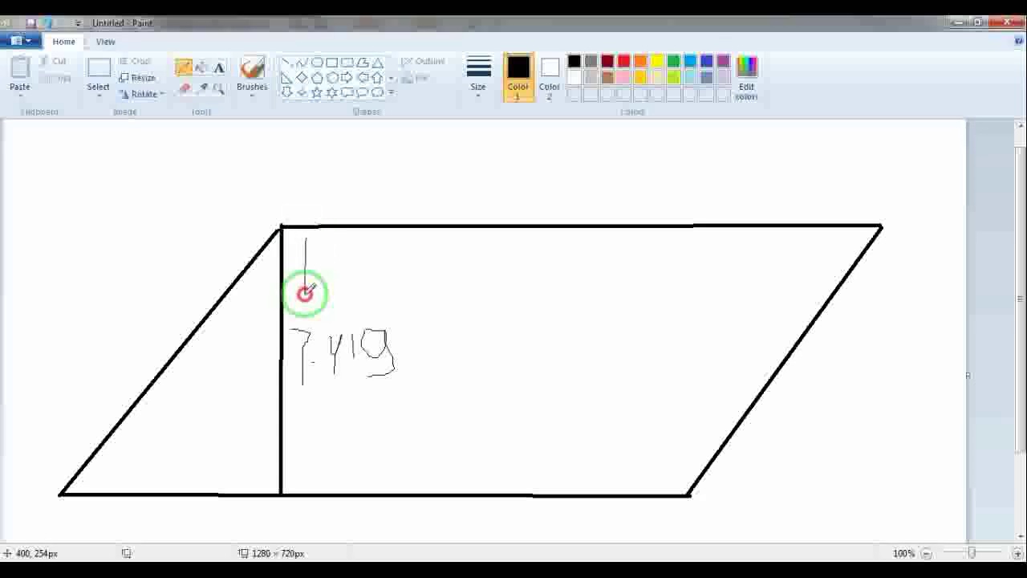
pyautogui.moveTo(308, 394); pyautogui.dragTo(308, 478)
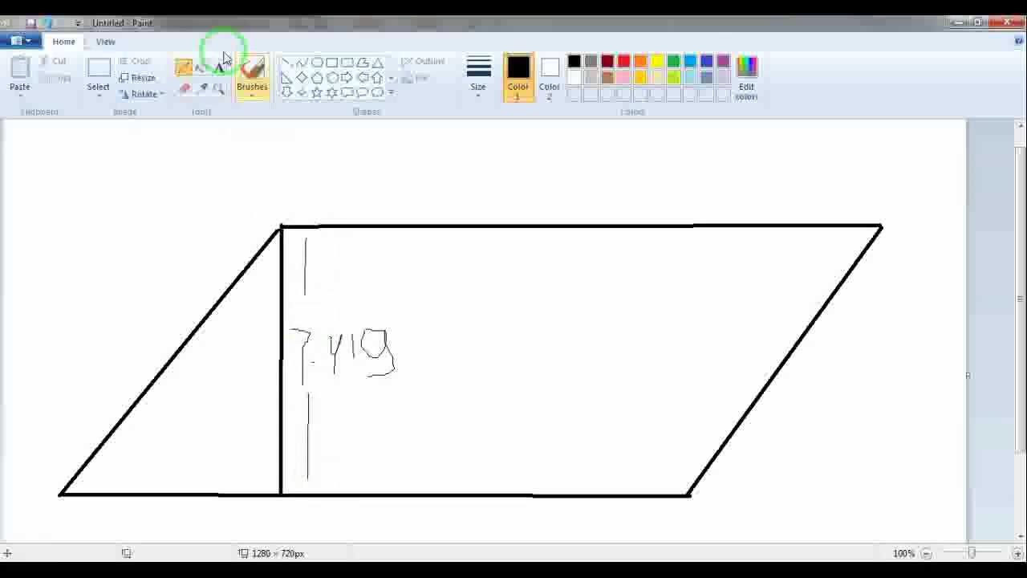
# - Mark the angle at the top-left corner with a thicker brush and label it 24
pyautogui.click(250, 74)
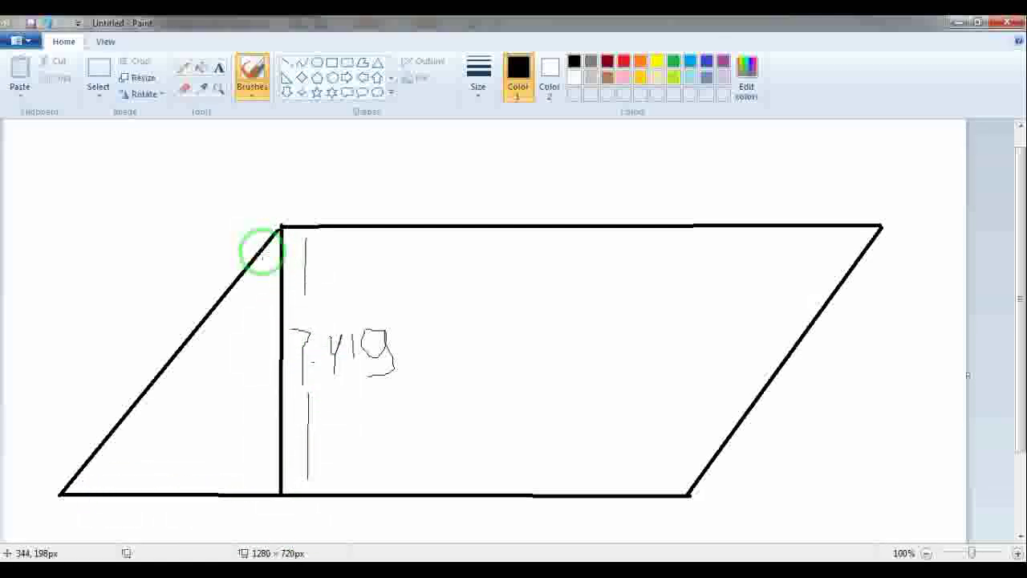
pyautogui.moveTo(265, 247); pyautogui.dragTo(285, 256)
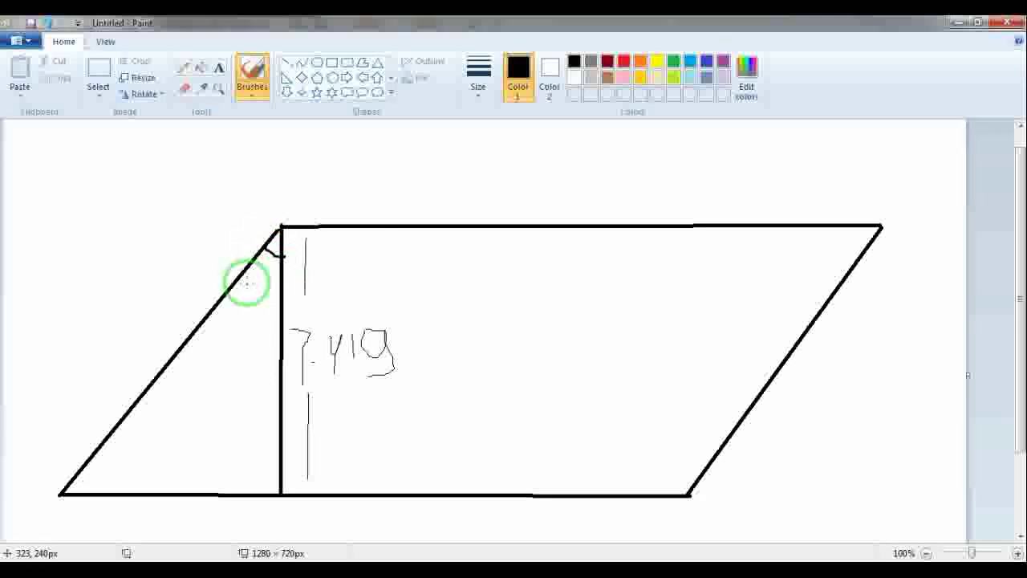
pyautogui.moveTo(248, 284); pyautogui.dragTo(277, 294)
pyautogui.moveTo(273, 276); pyautogui.dragTo(275, 307)
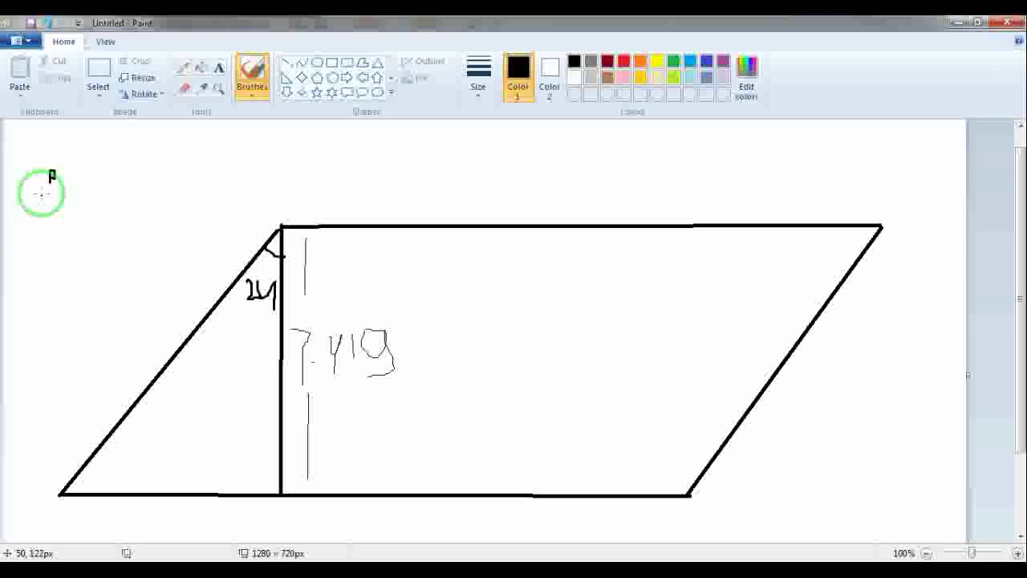
# - Finish the handwritten formula with the D, equals sign, tan and the degree mark after 24
pyautogui.moveTo(63, 195); pyautogui.dragTo(59, 208)
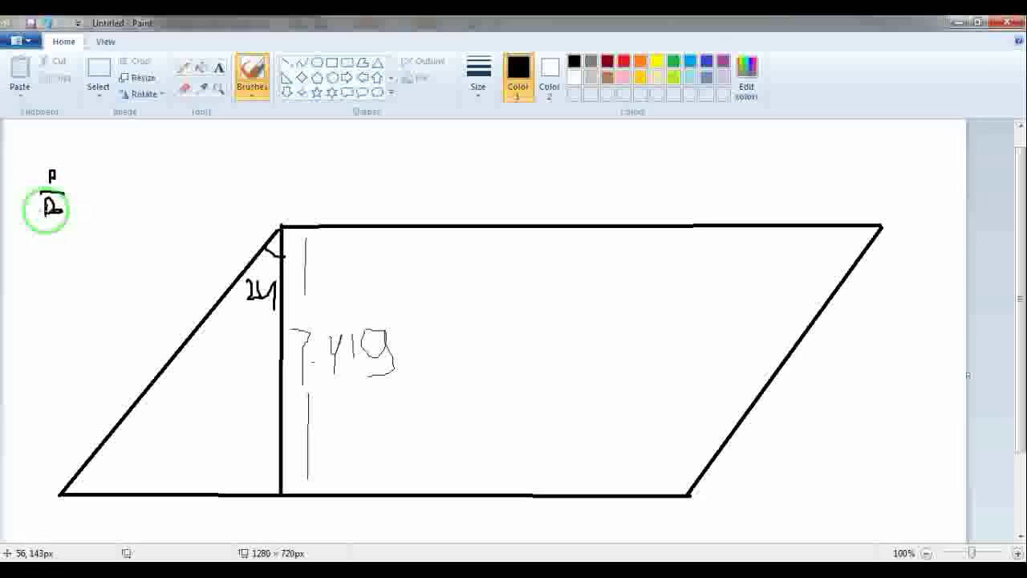
pyautogui.moveTo(76, 182); pyautogui.dragTo(88, 180)
pyautogui.moveTo(76, 190)
pyautogui.mouseDown()
pyautogui.moveTo(116, 180)
pyautogui.moveTo(117, 169)
pyautogui.moveTo(126, 183)
pyautogui.moveTo(143, 171)
pyautogui.moveTo(153, 183)
pyautogui.moveTo(182, 177)
pyautogui.mouseUp()
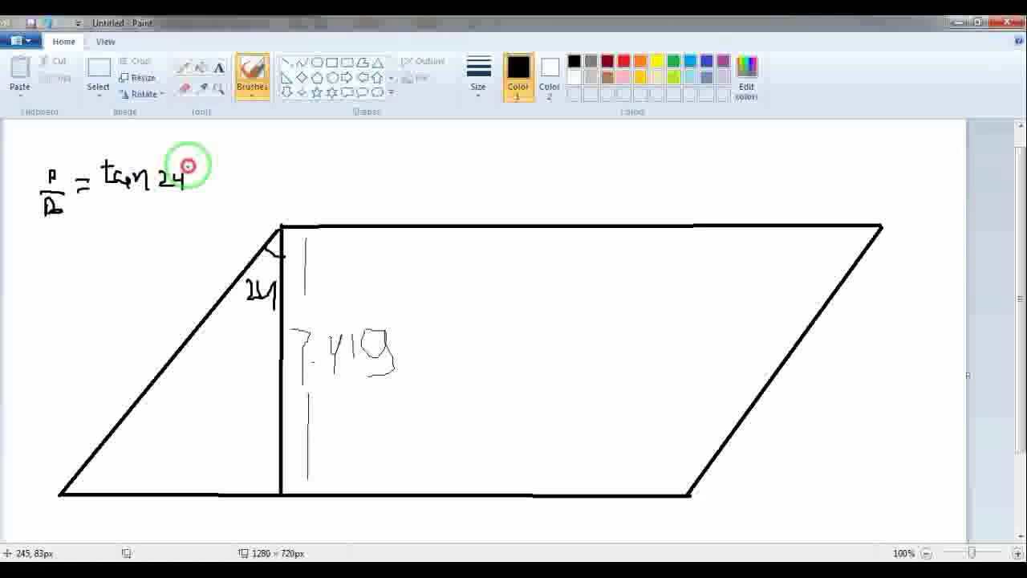
pyautogui.click(188, 168)
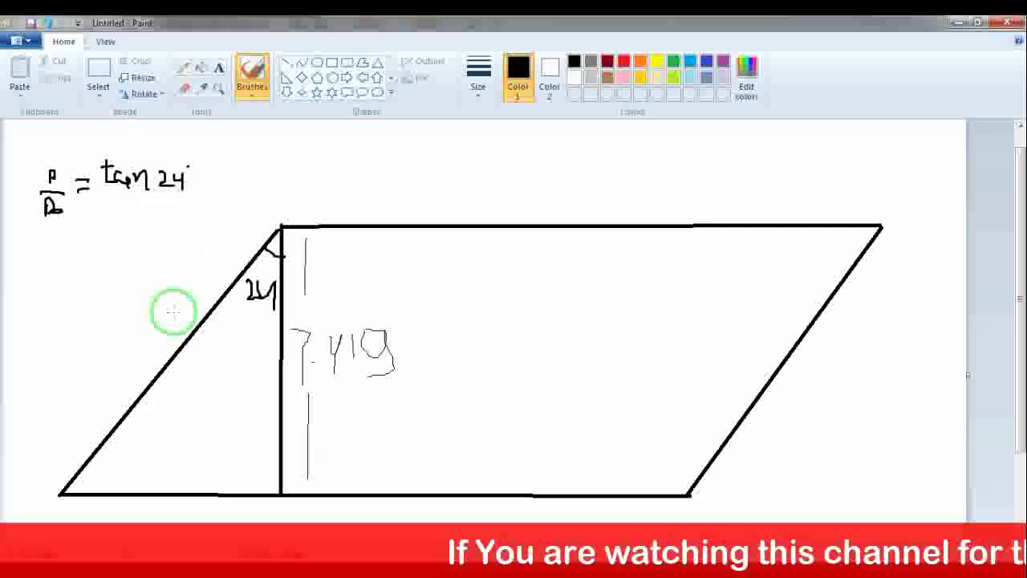
# - Move Calculator to the centre and compute tan 24 × 7419 = 3303.15
pyautogui.hotkey('alt', 'Tab')
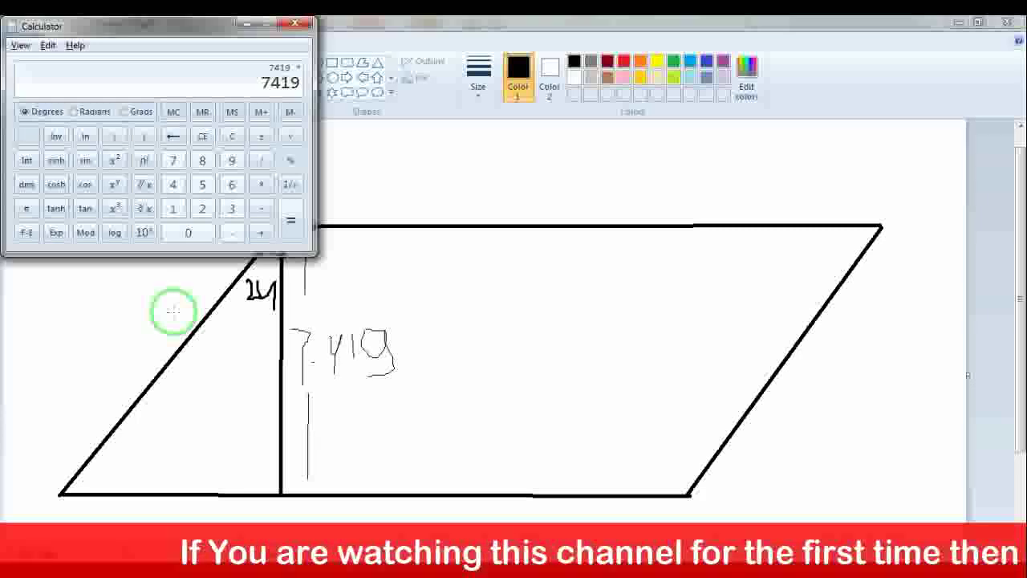
pyautogui.moveTo(96, 29)
pyautogui.mouseDown()
pyautogui.moveTo(580, 99)
pyautogui.moveTo(360, 90)
pyautogui.mouseUp()
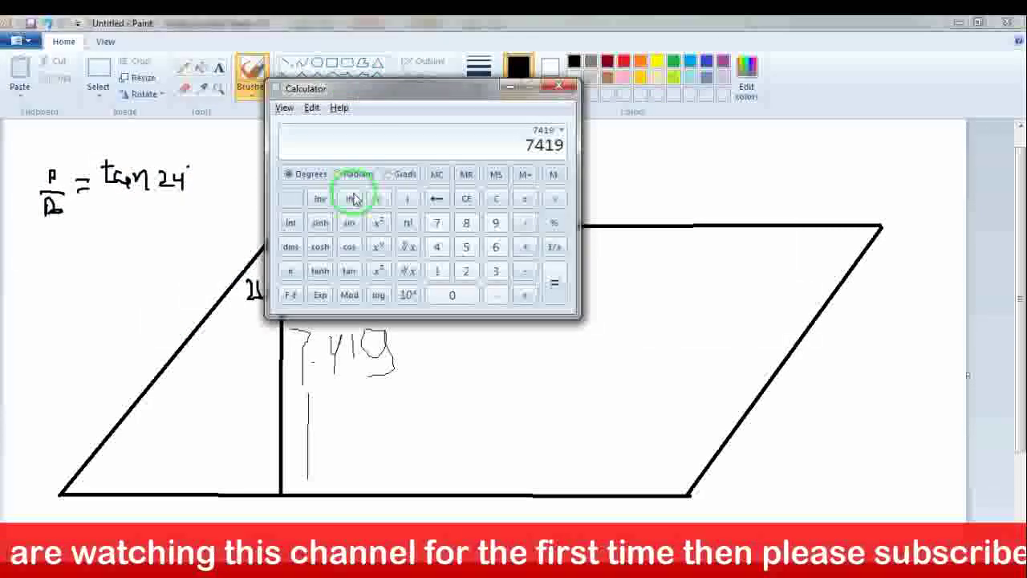
pyautogui.click(351, 270)
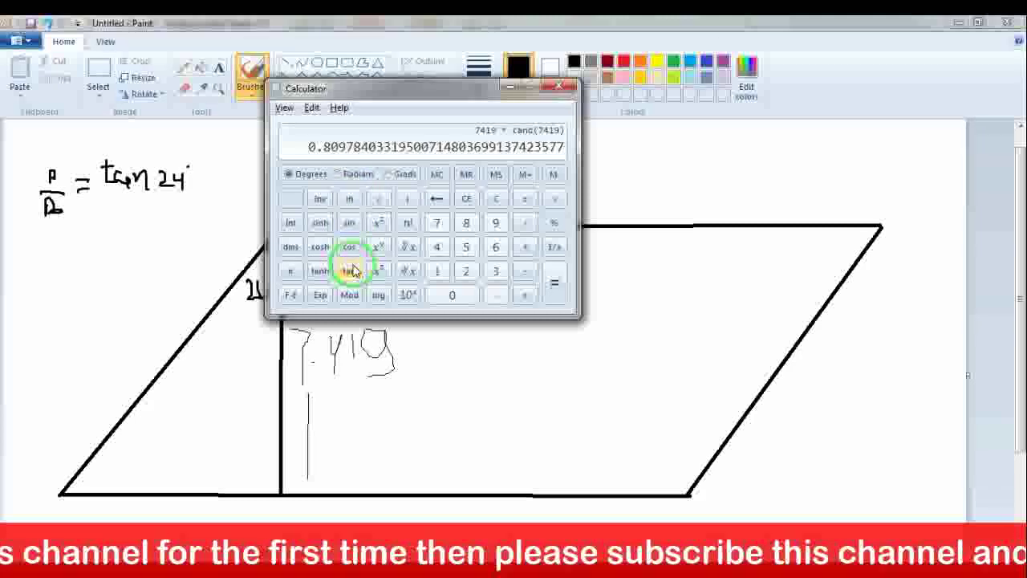
pyautogui.press('Escape')
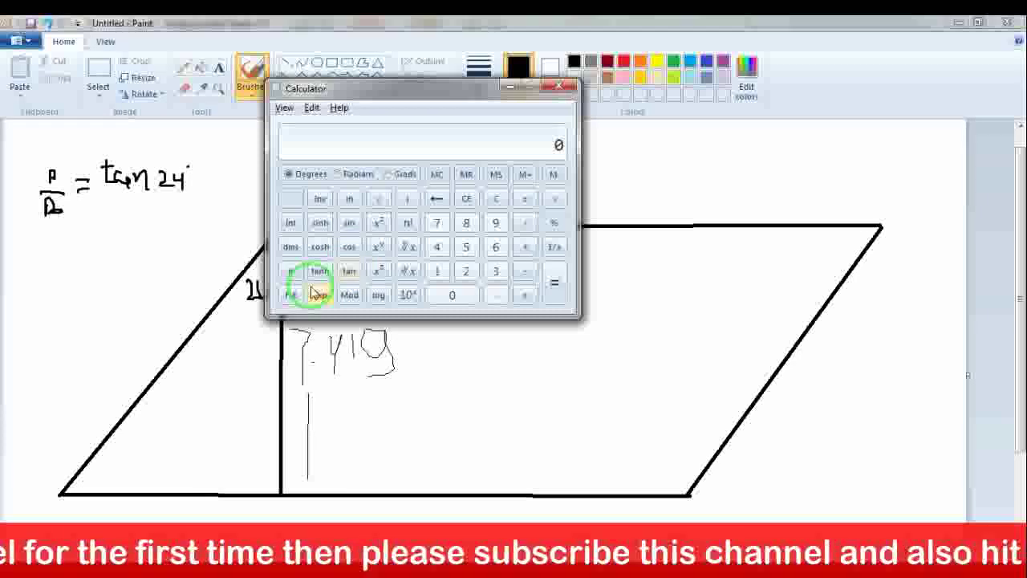
pyautogui.write('24')
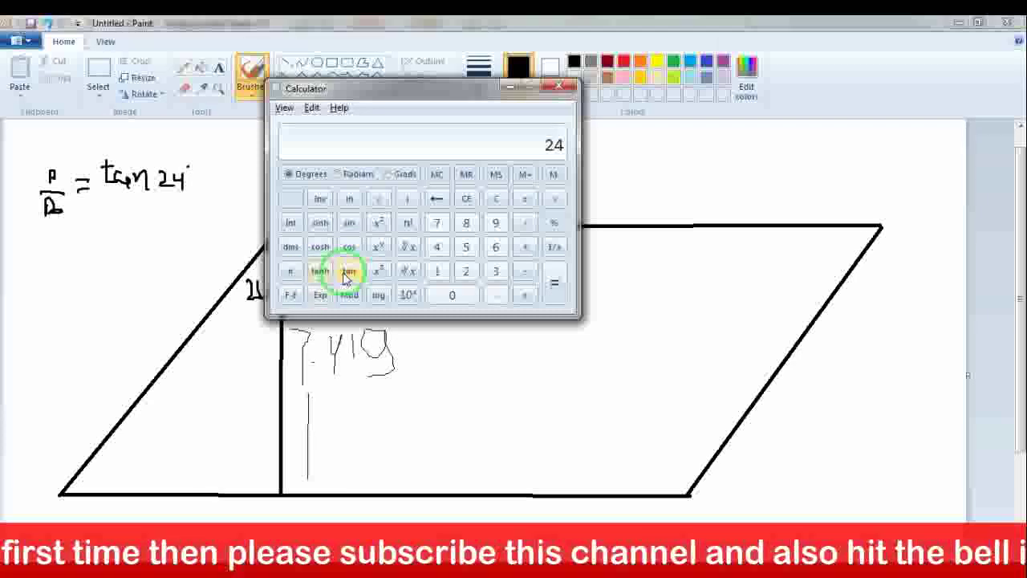
pyautogui.click(347, 272)
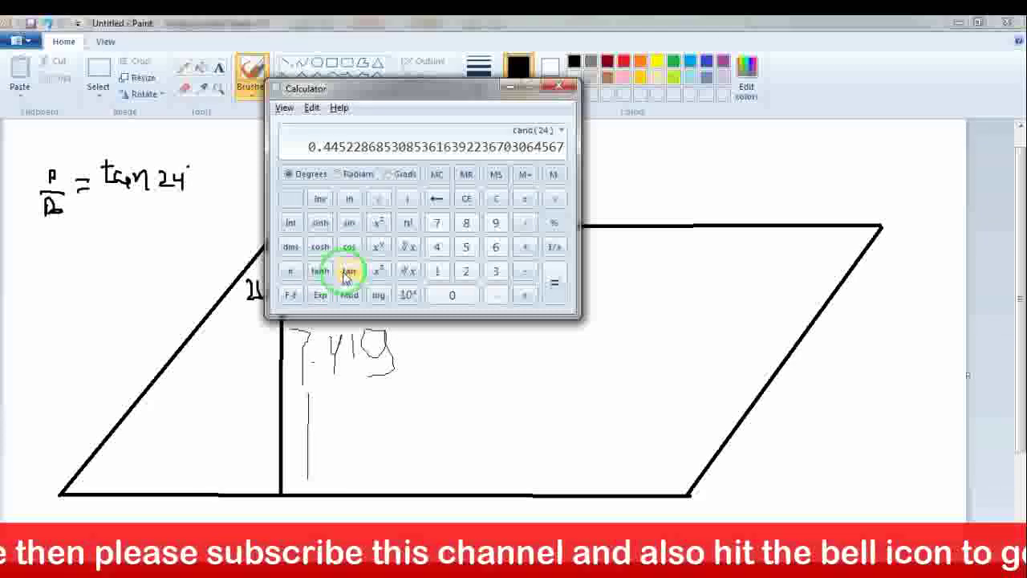
pyautogui.write('7')
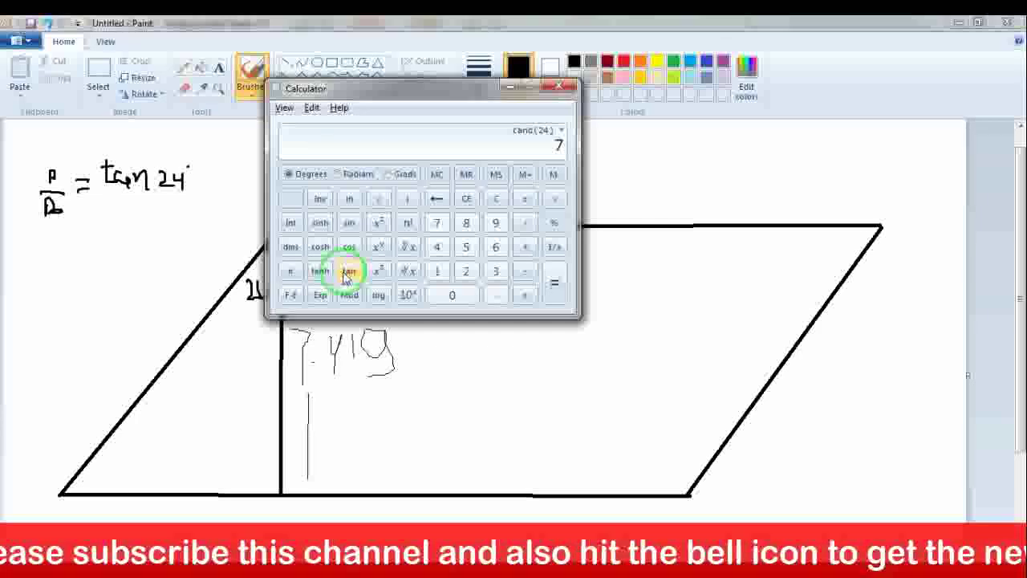
pyautogui.write('40298001400410003602')
pyautogui.press('Return')
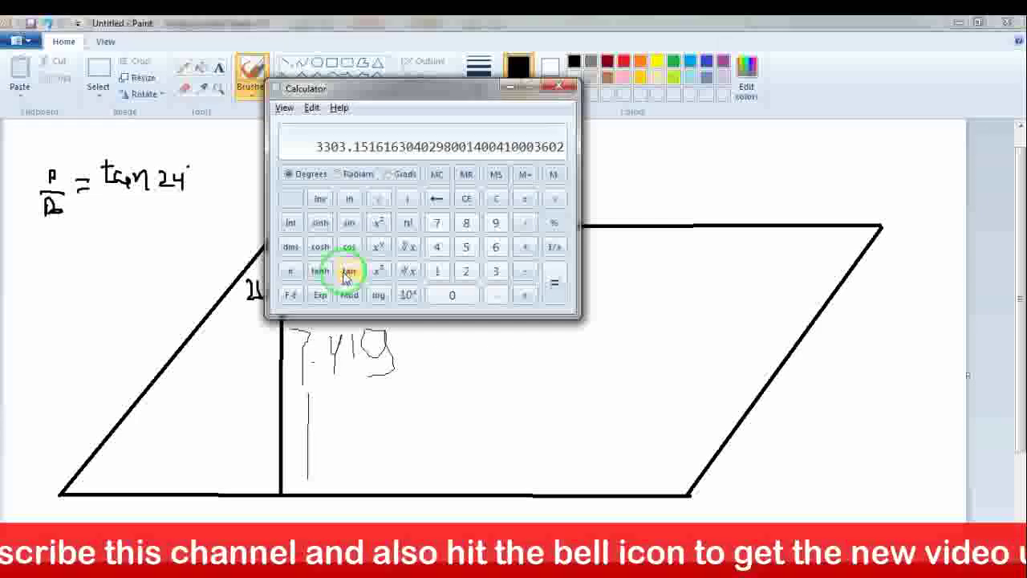
# - Handwrite 3303 with the brush along the bottom edge under the triangle's base
pyautogui.click(114, 475)
pyautogui.moveTo(130, 476)
pyautogui.mouseDown()
pyautogui.moveTo(133, 488)
pyautogui.moveTo(187, 479)
pyautogui.moveTo(190, 451)
pyautogui.moveTo(214, 456)
pyautogui.moveTo(210, 479)
pyautogui.mouseUp()
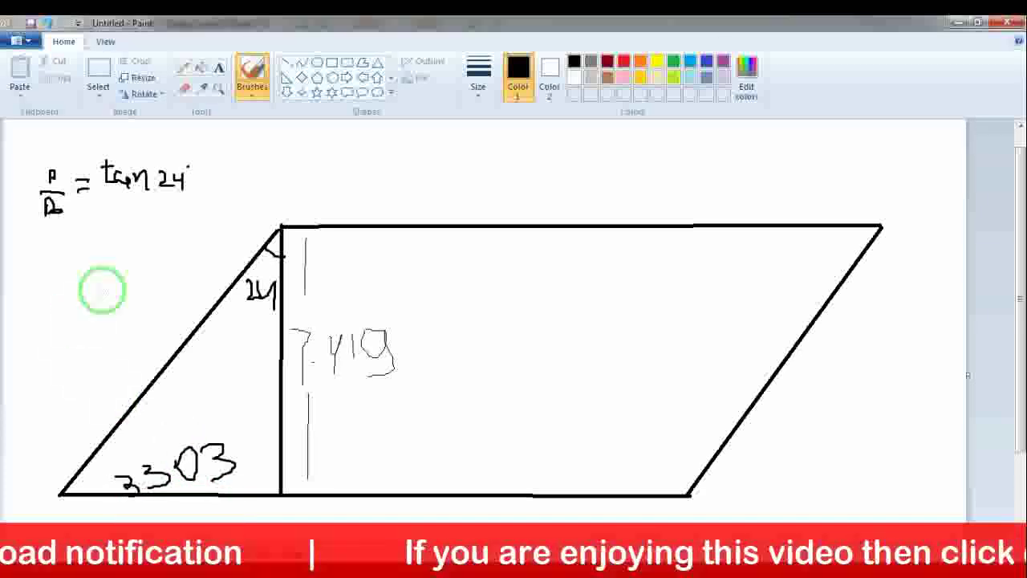
# - Calculate 12350 ÷ cos 24° in Calculator, giving 13518.758
pyautogui.hotkey('alt', 'Tab')
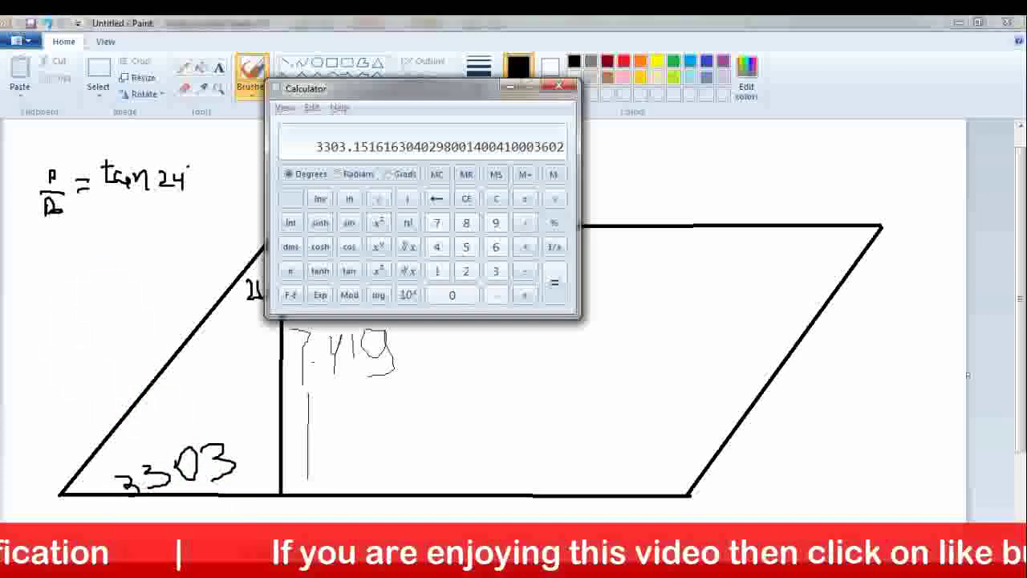
pyautogui.press('Escape')
pyautogui.write('12500')
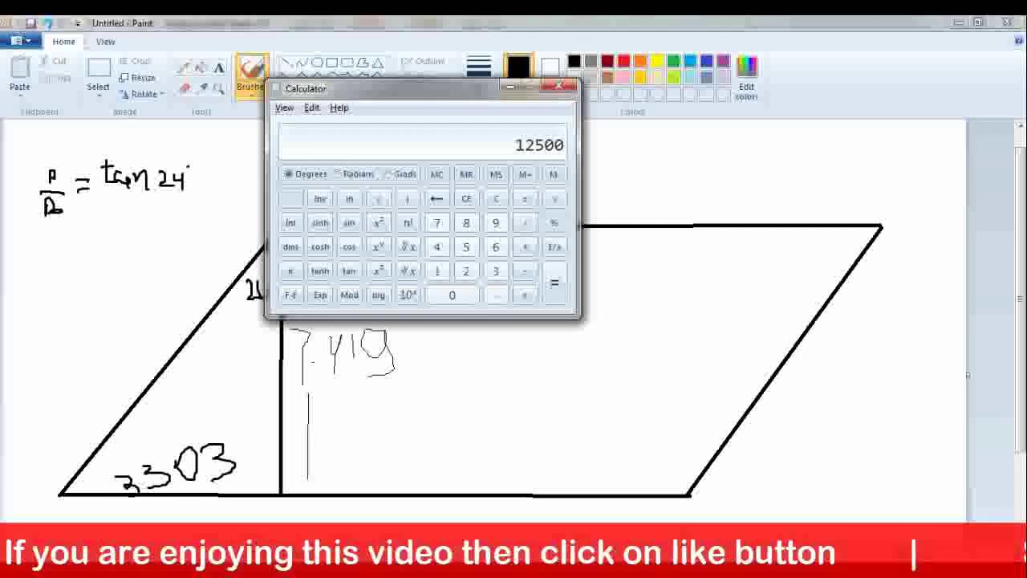
pyautogui.write('150')
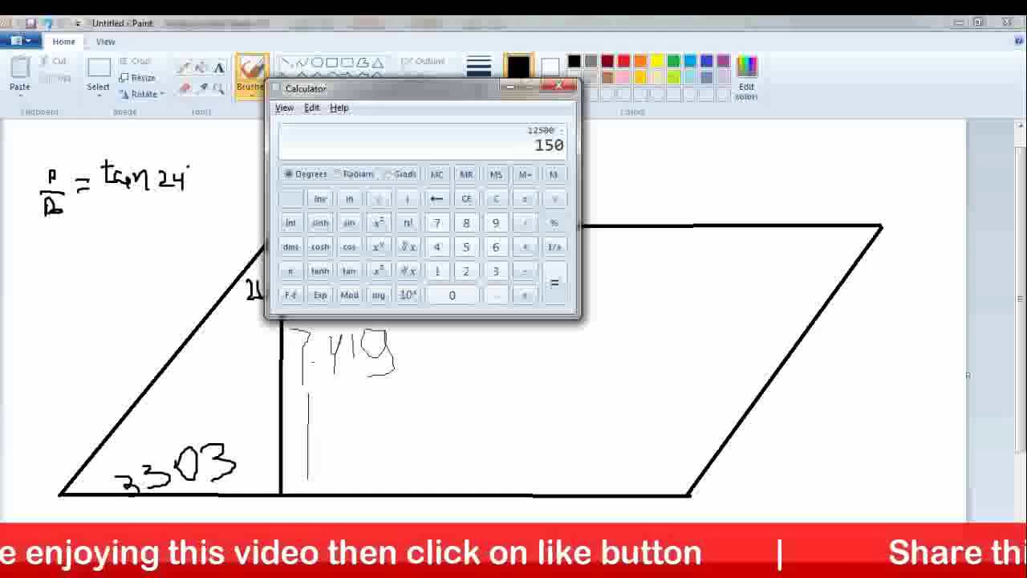
pyautogui.press('Return')
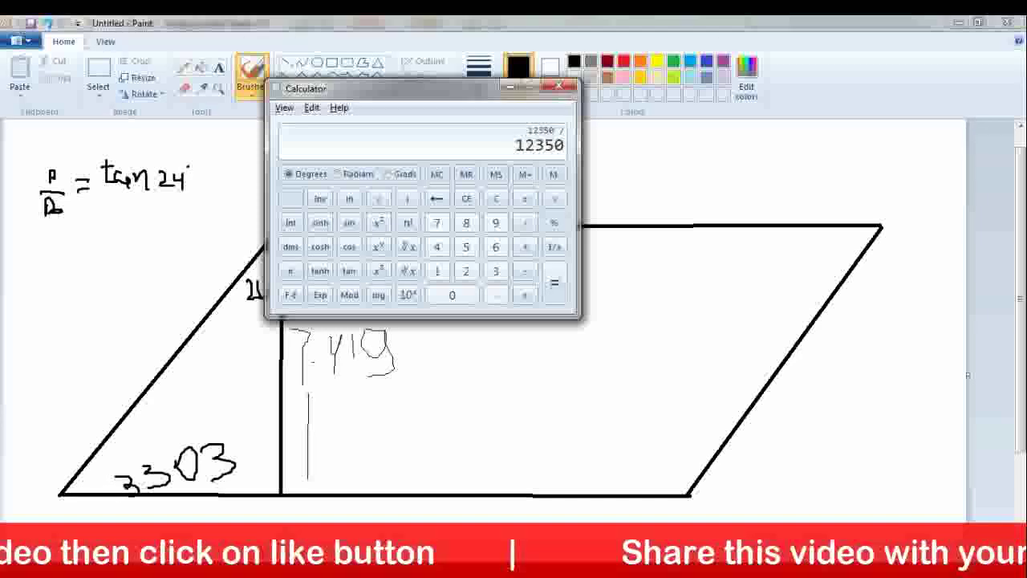
pyautogui.write('( ')
pyautogui.write('24')
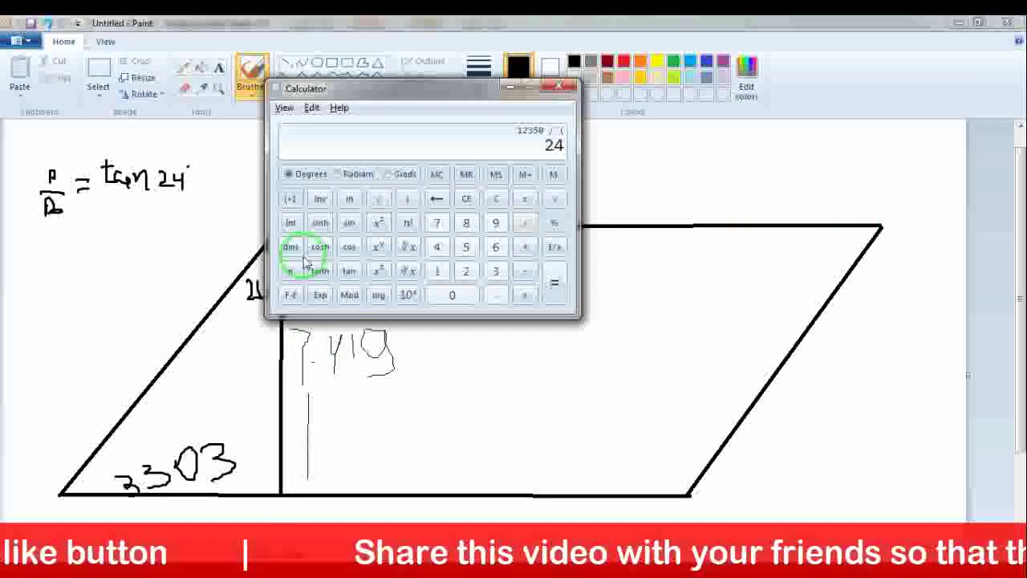
pyautogui.click(347, 248)
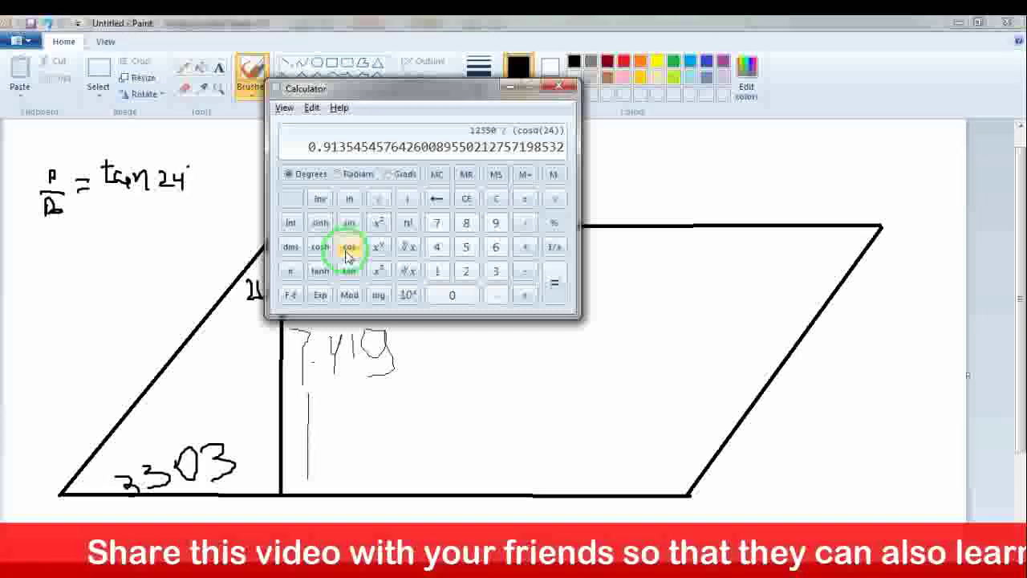
pyautogui.press('Return')
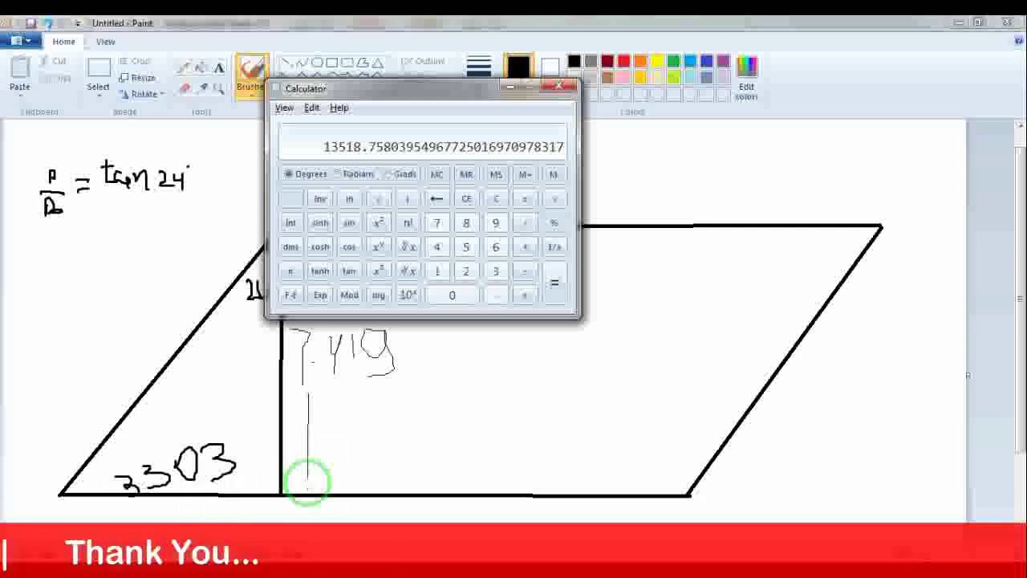
# - Draw a dimension bracket under the base's right part, plus a note and tick at the bottom-left corner
pyautogui.click(282, 514)
pyautogui.moveTo(282, 515); pyautogui.dragTo(692, 519)
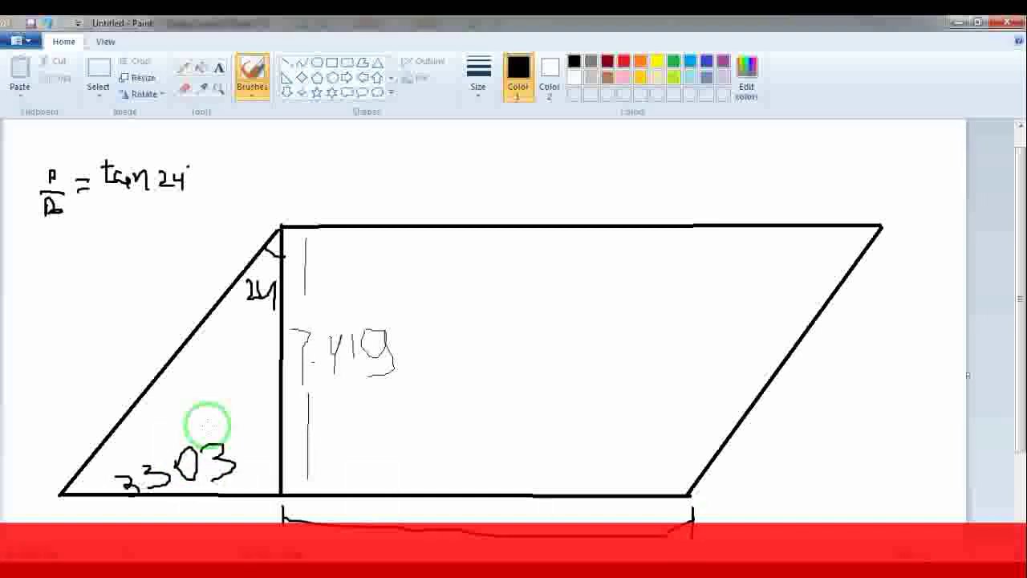
pyautogui.scroll(-3, 217, 421)
pyautogui.scroll(3, 91, 377)
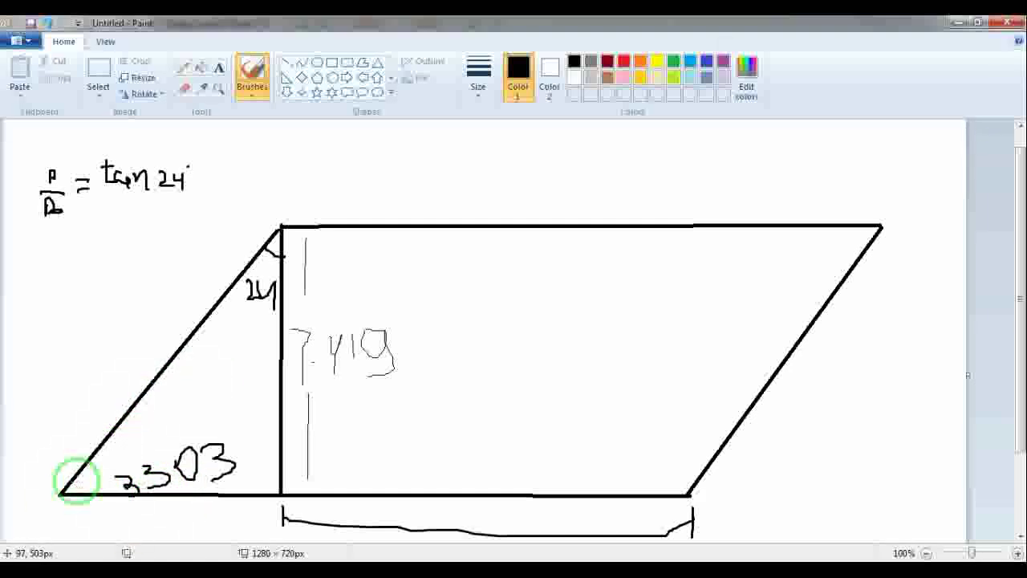
pyautogui.moveTo(74, 508)
pyautogui.mouseDown()
pyautogui.moveTo(71, 519)
pyautogui.moveTo(93, 511)
pyautogui.mouseUp()
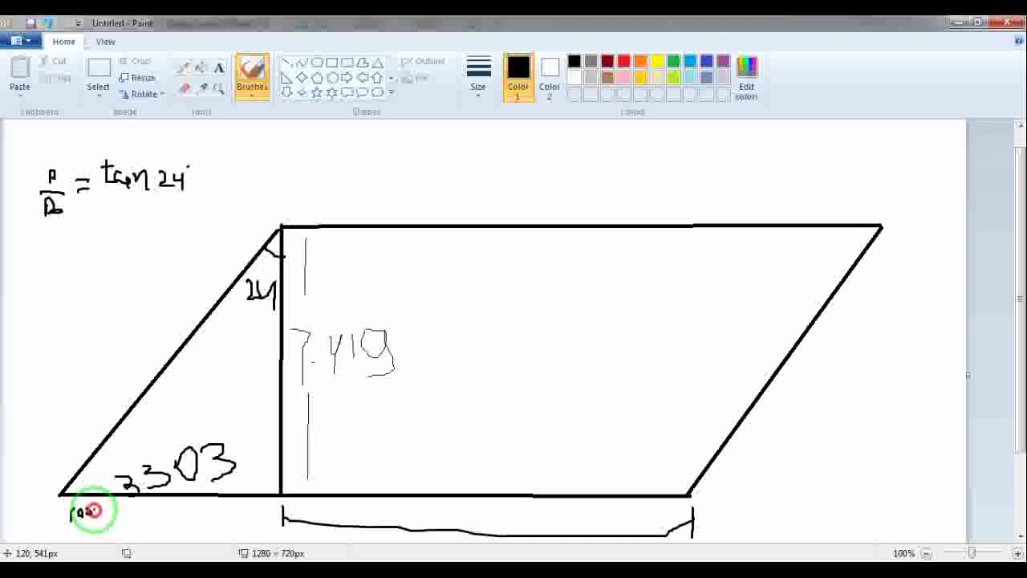
pyautogui.moveTo(88, 463)
pyautogui.mouseDown()
pyautogui.moveTo(89, 492)
pyautogui.moveTo(97, 479)
pyautogui.moveTo(85, 509)
pyautogui.moveTo(95, 519)
pyautogui.mouseUp()
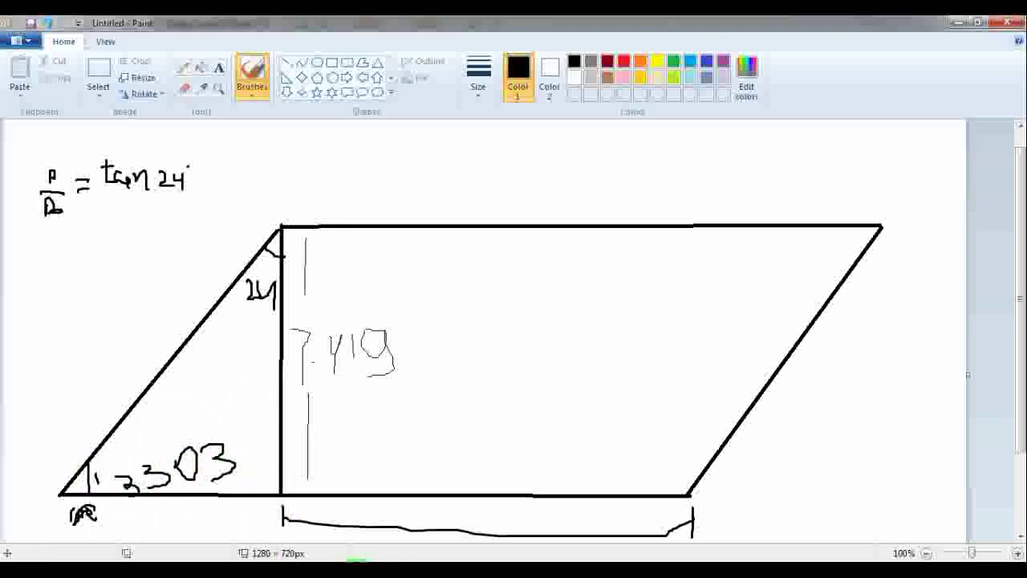
# - Compute tan 24° × 1000 ≈ 445 and rewrite the note at the sketch's bottom-left corner
pyautogui.hotkey('alt', 'Tab')
pyautogui.press('Escape')
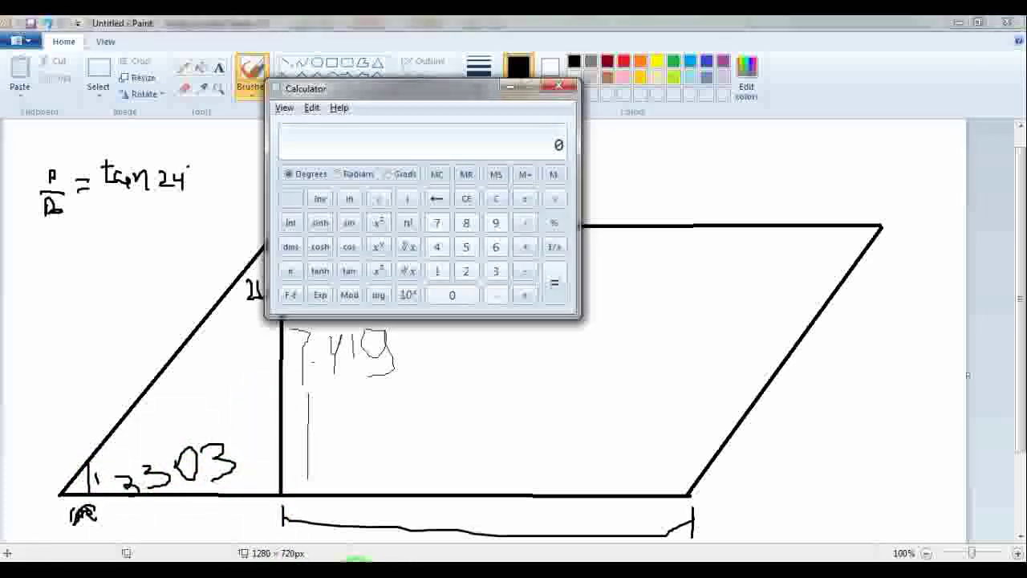
pyautogui.write('24')
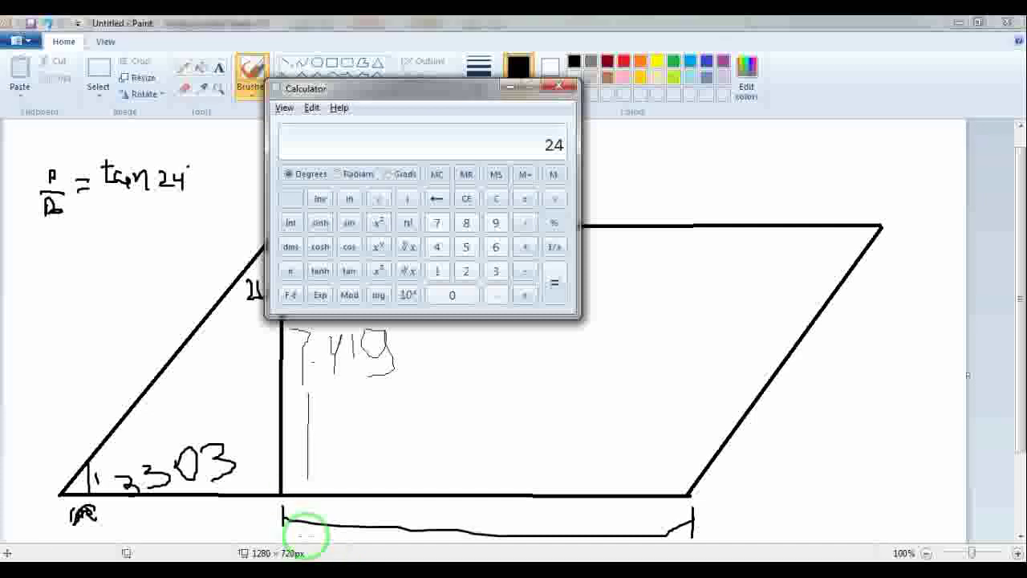
pyautogui.click(350, 271)
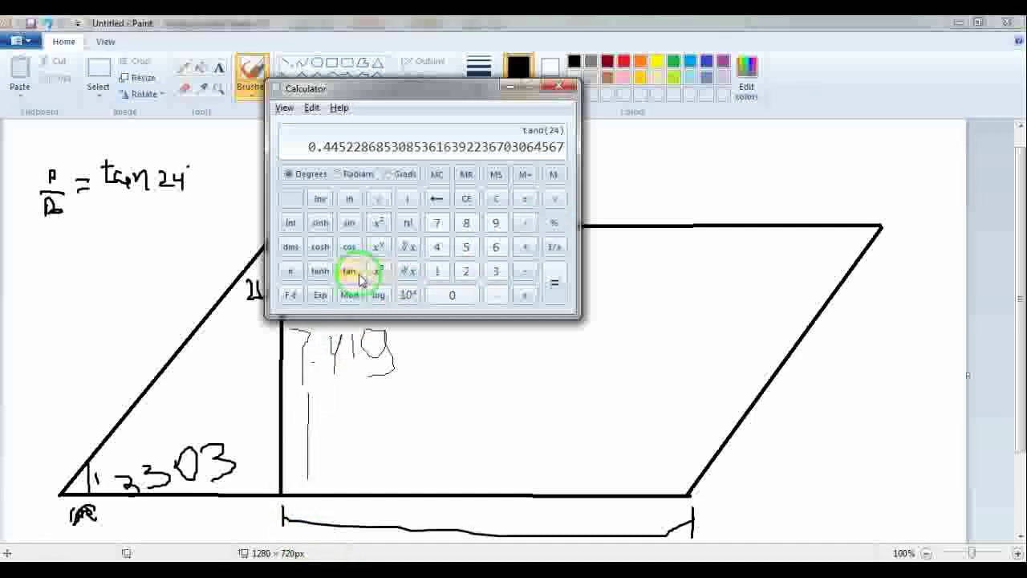
pyautogui.write('*10')
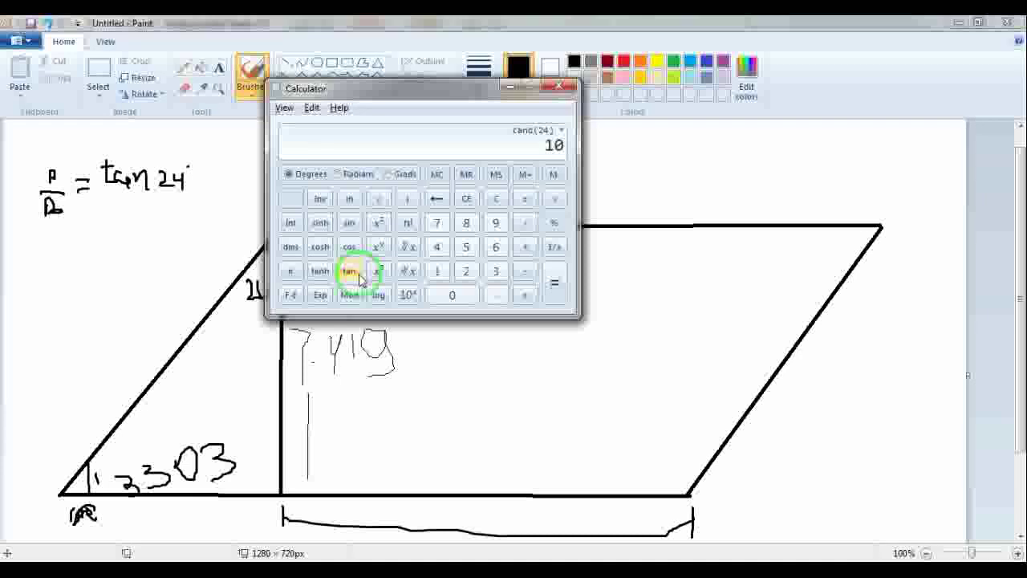
pyautogui.write('00')
pyautogui.press('Return')
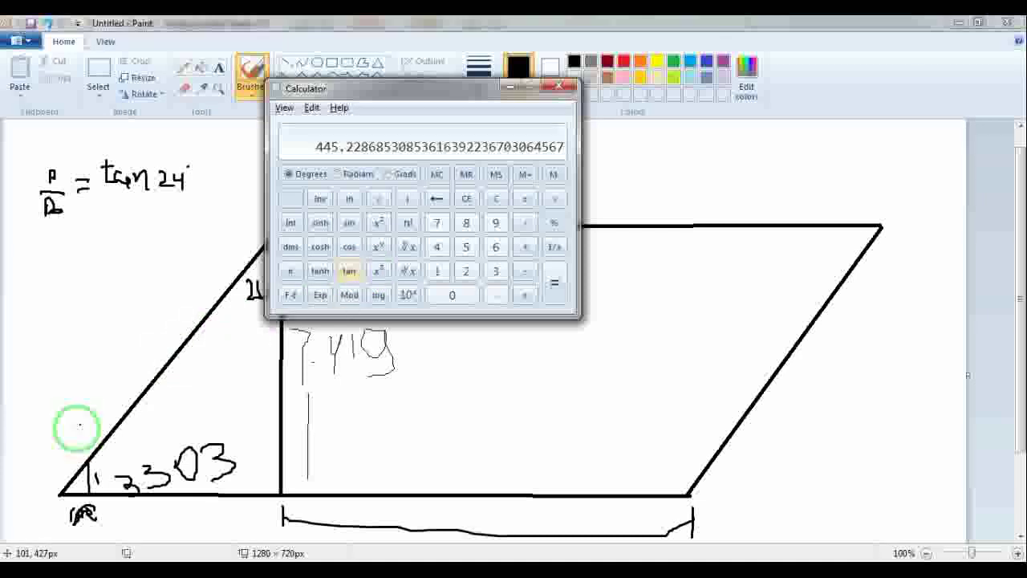
pyautogui.click(55, 510)
pyautogui.moveTo(53, 509); pyautogui.dragTo(90, 513)
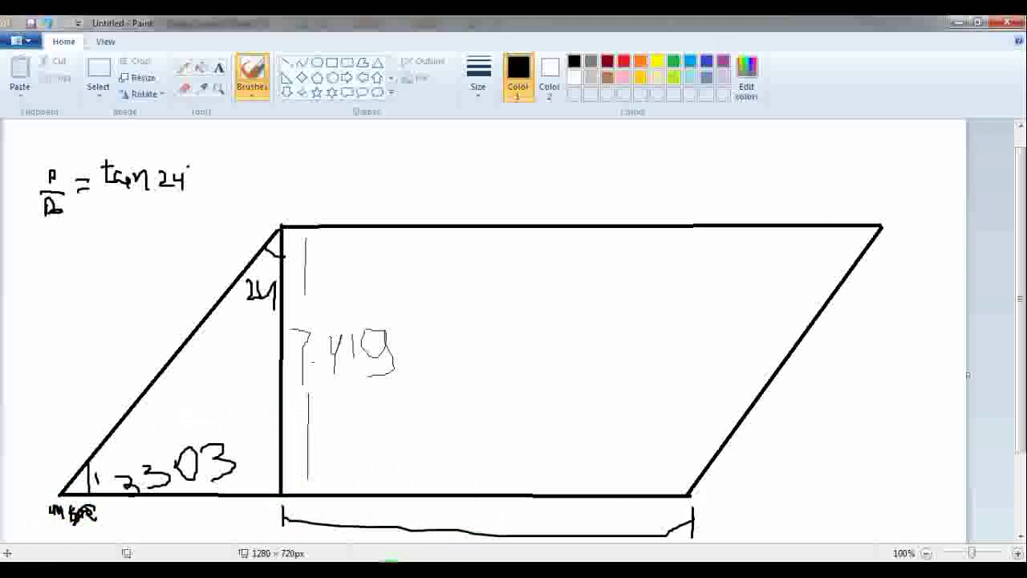
# - Compute 445 − 3303 = −2858 and draw the 2858 dimension line under the triangle's base
pyautogui.hotkey('alt', 'Tab')
pyautogui.write('445')
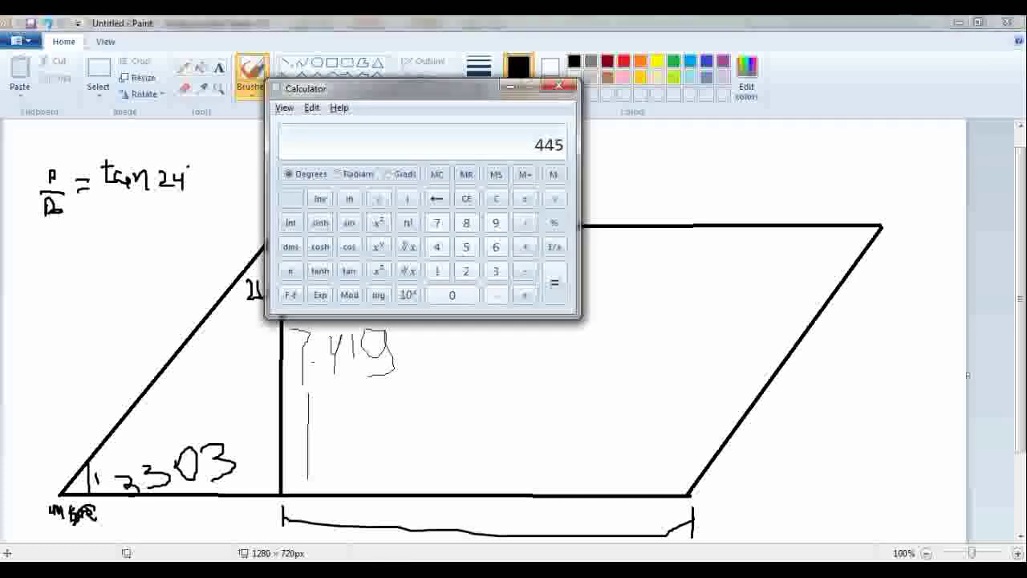
pyautogui.press('Return')
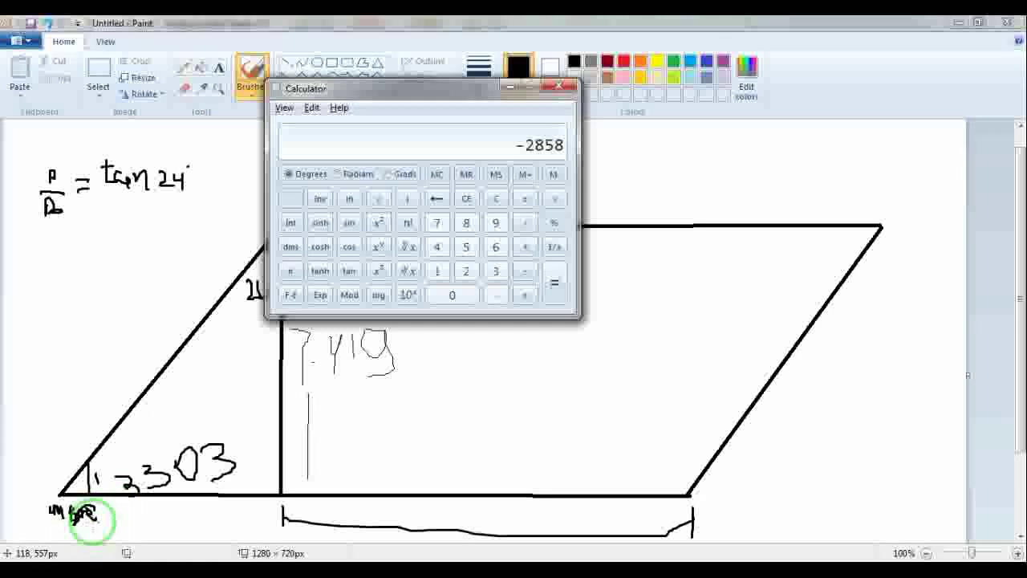
pyautogui.click(93, 528)
pyautogui.moveTo(97, 521)
pyautogui.mouseDown()
pyautogui.moveTo(161, 522)
pyautogui.moveTo(190, 535)
pyautogui.moveTo(193, 505)
pyautogui.moveTo(222, 523)
pyautogui.moveTo(221, 510)
pyautogui.mouseUp()
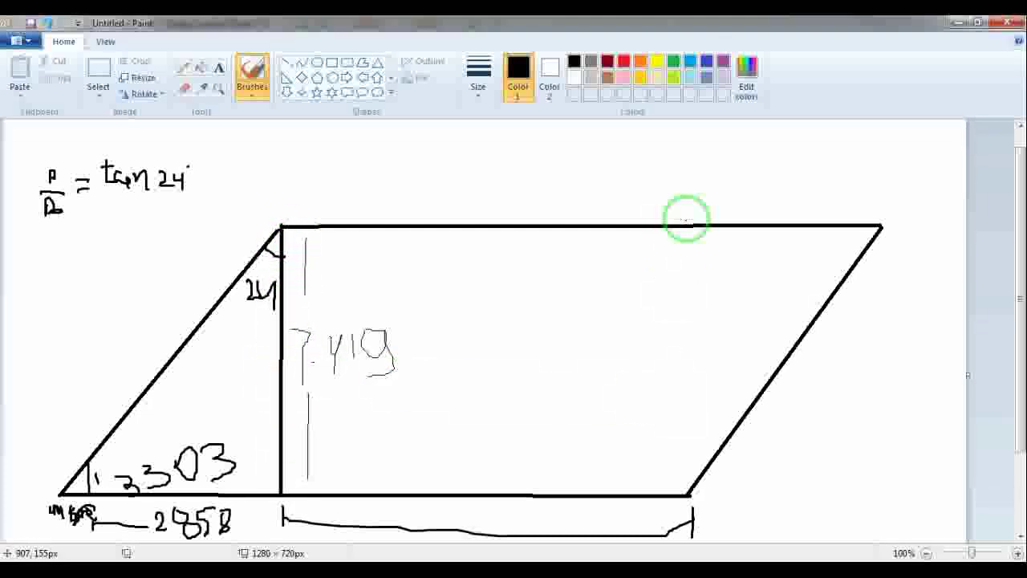
# - Draw a vertical line to the bottom-right corner and six straight vertical hatch lines across the left triangle
pyautogui.moveTo(693, 228); pyautogui.dragTo(679, 475)
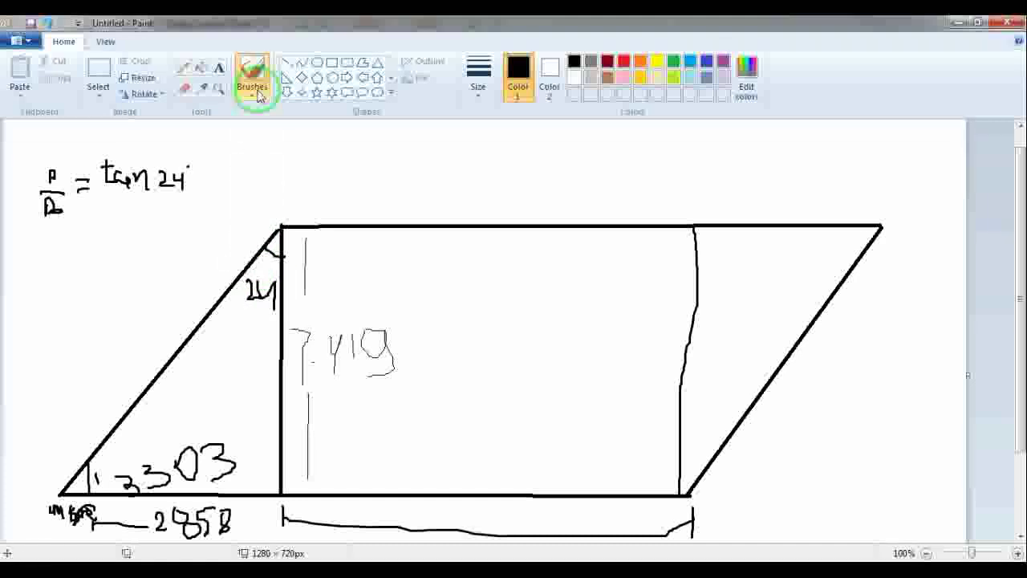
pyautogui.click(287, 62)
pyautogui.moveTo(260, 246); pyautogui.dragTo(255, 494)
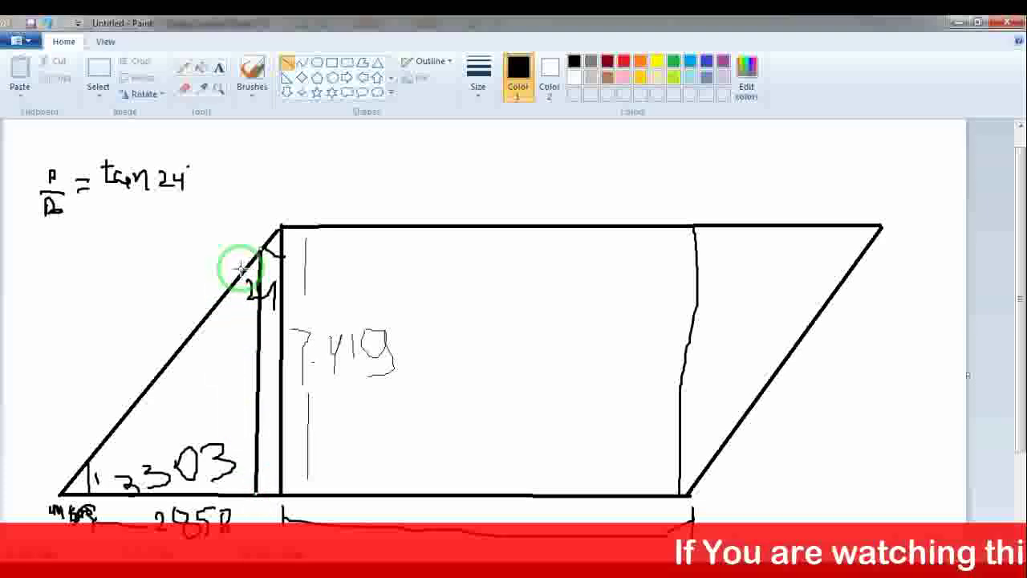
pyautogui.moveTo(243, 272); pyautogui.dragTo(233, 492)
pyautogui.moveTo(213, 308)
pyautogui.mouseDown()
pyautogui.moveTo(204, 485)
pyautogui.moveTo(196, 475)
pyautogui.moveTo(210, 492)
pyautogui.mouseUp()
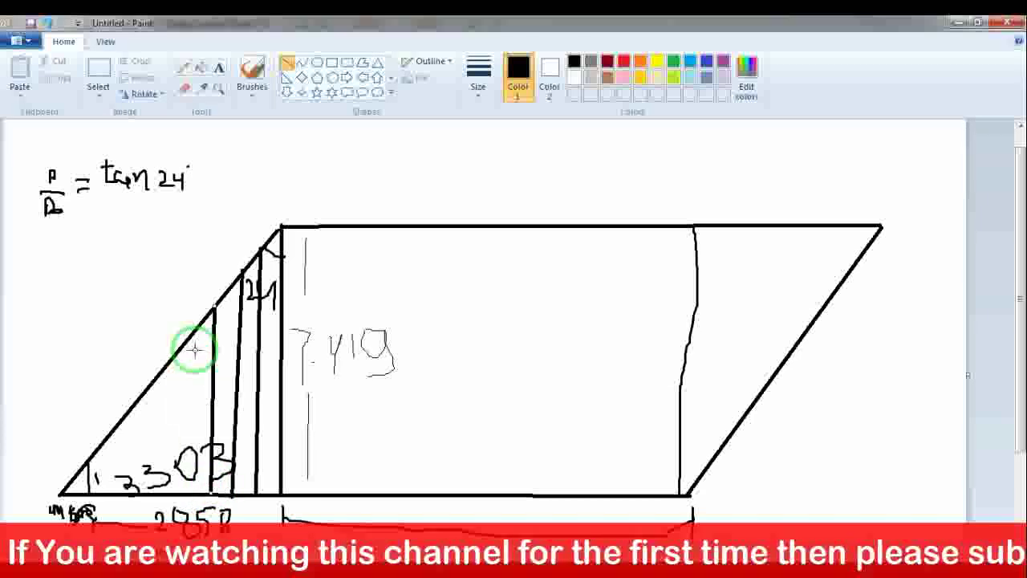
pyautogui.moveTo(188, 335)
pyautogui.mouseDown()
pyautogui.moveTo(174, 493)
pyautogui.moveTo(185, 493)
pyautogui.mouseUp()
pyautogui.moveTo(158, 373); pyautogui.dragTo(153, 495)
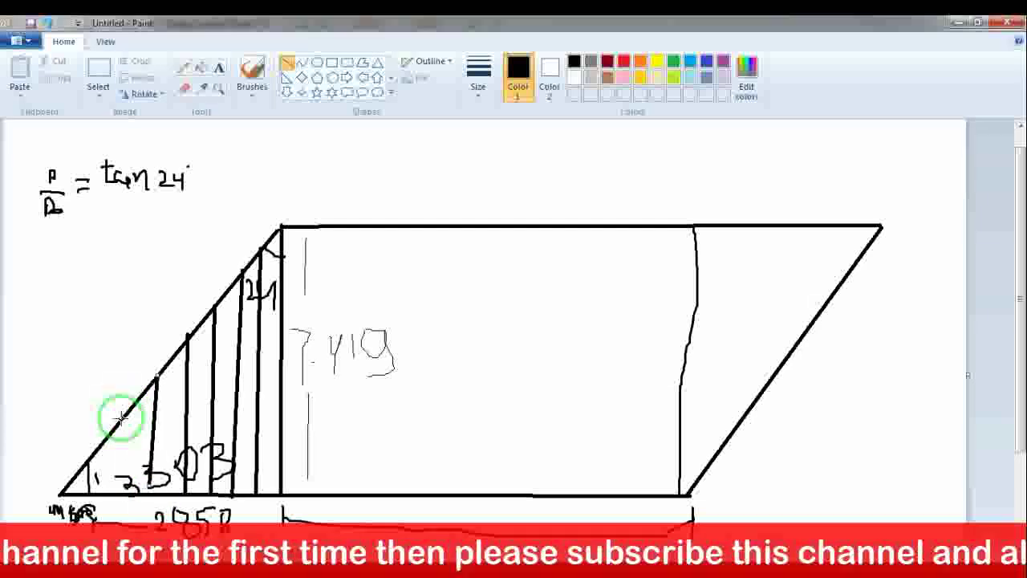
pyautogui.moveTo(121, 418); pyautogui.dragTo(120, 493)
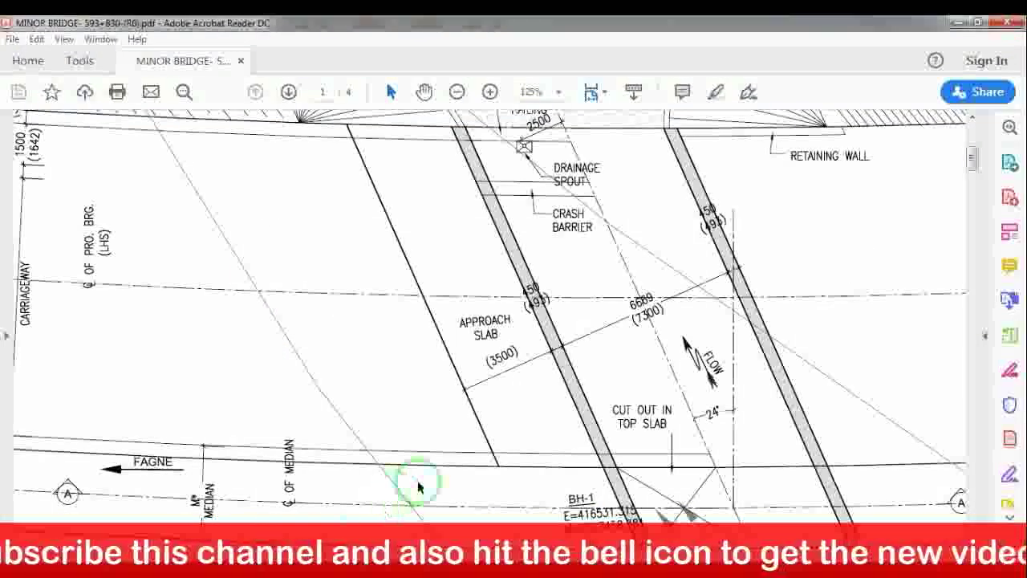
# - Scroll down through PDF pages 1–4 and sideways until the bar bending schedule table is visible
pyautogui.scroll(-5, 630, 407)
pyautogui.scroll(-5, 630, 408)
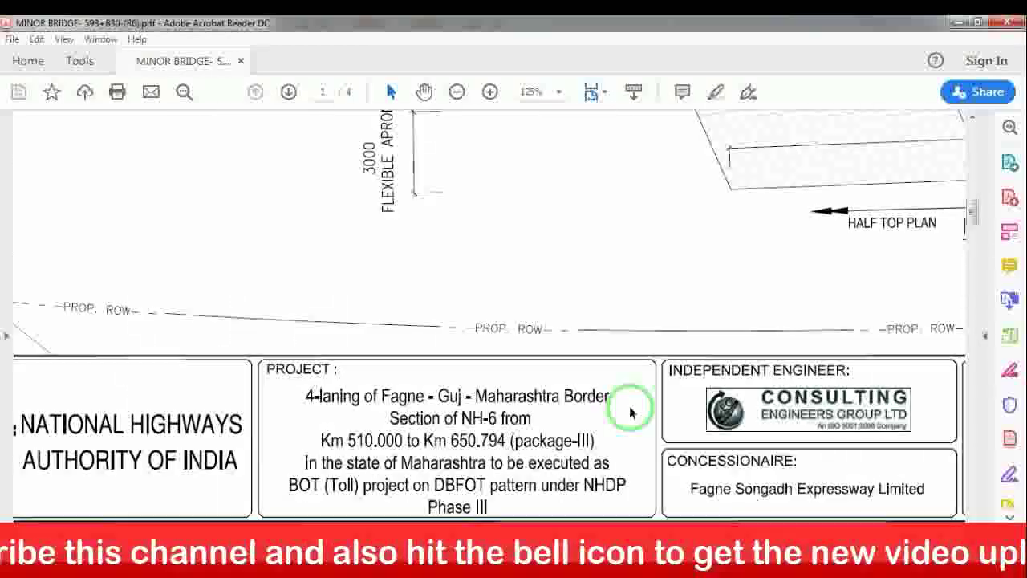
pyautogui.scroll(-5, 631, 407)
pyautogui.scroll(-5, 631, 407)
pyautogui.scroll(-5, 630, 407)
pyautogui.scroll(-5, 631, 408)
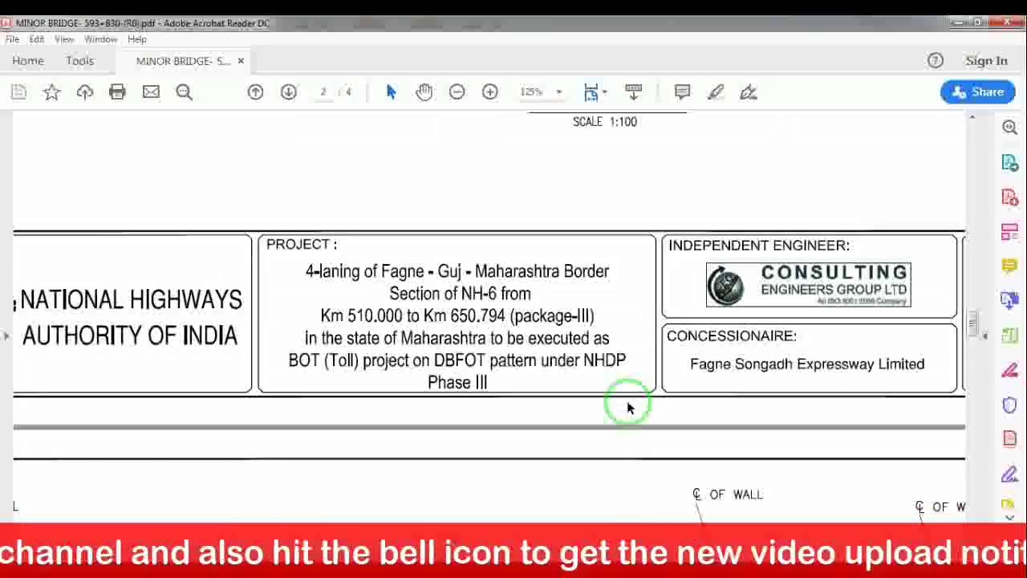
pyautogui.scroll(-5, 630, 408)
pyautogui.scroll(-5, 629, 407)
pyautogui.scroll(-5, 628, 407)
pyautogui.scroll(-5, 627, 405)
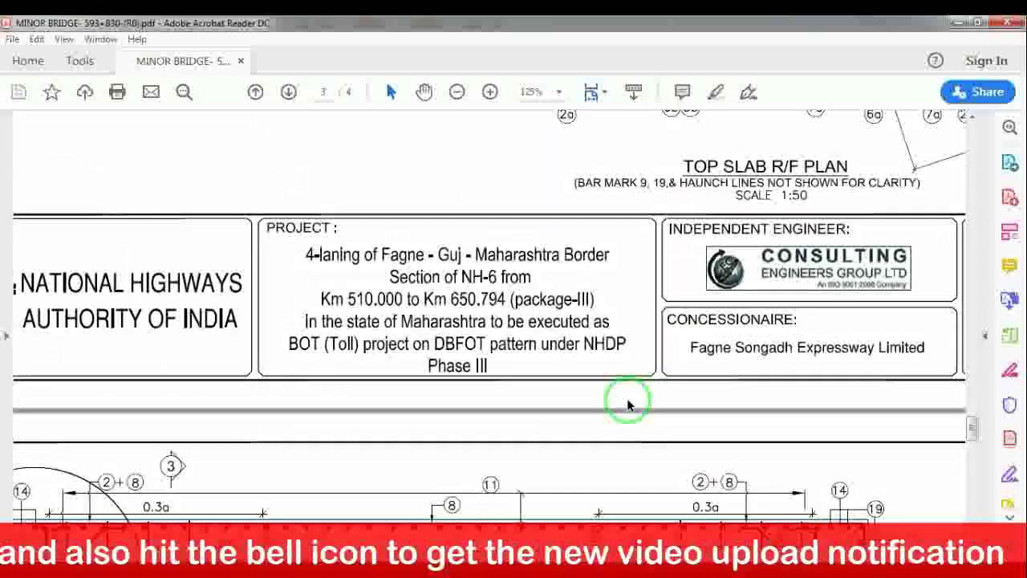
pyautogui.scroll(-5, 626, 404)
pyautogui.scroll(-5, 491, 340)
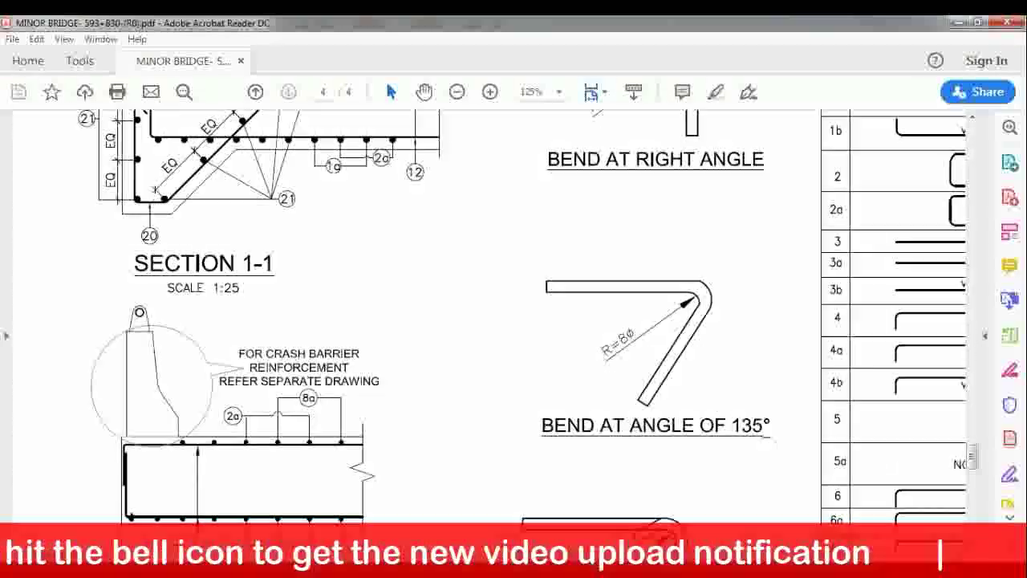
pyautogui.hscroll(3, 491, 340)
pyautogui.hscroll(3, 491, 340)
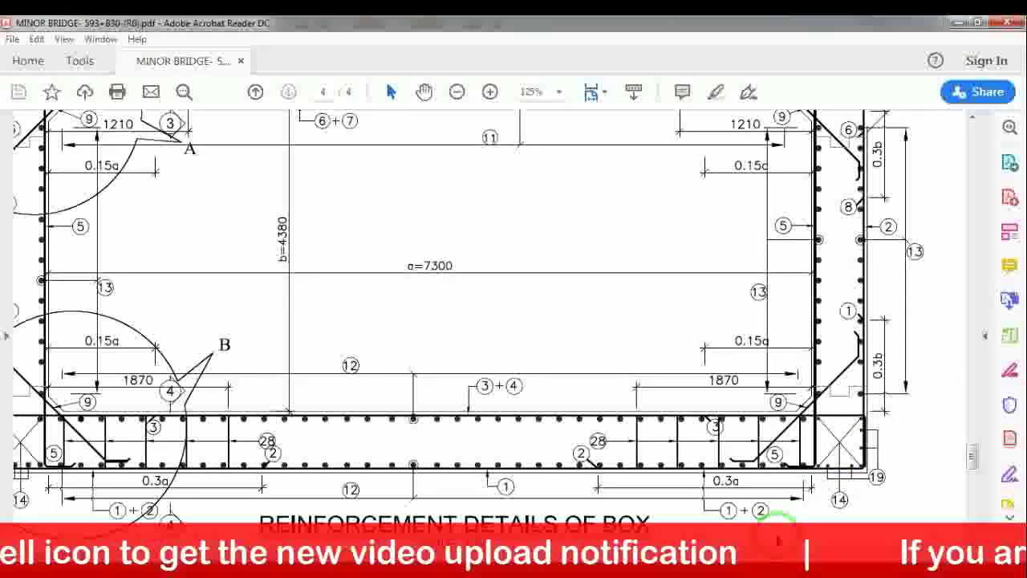
pyautogui.hscroll(5, 782, 489)
pyautogui.hscroll(5, 782, 489)
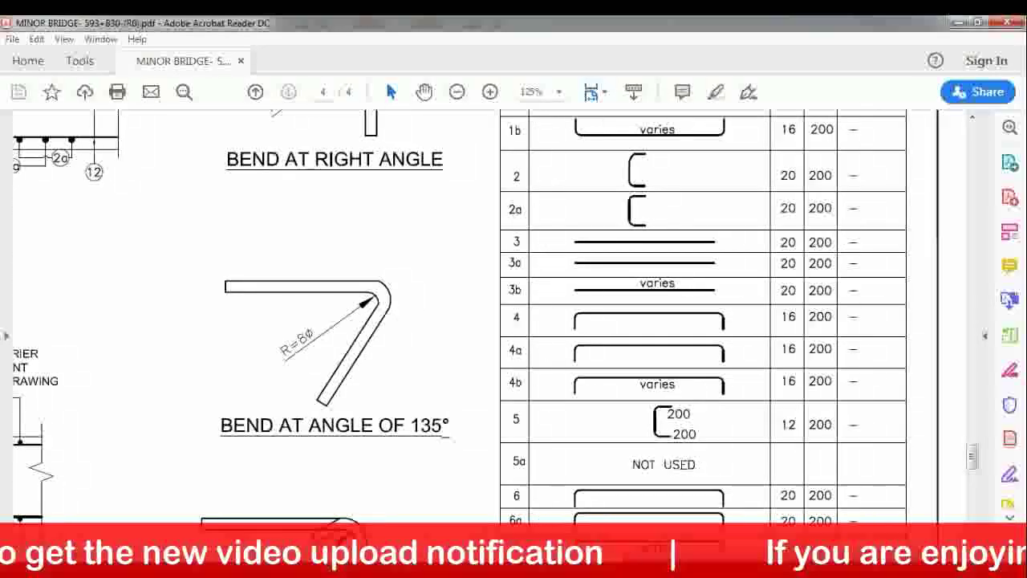
pyautogui.scroll(3, 782, 489)
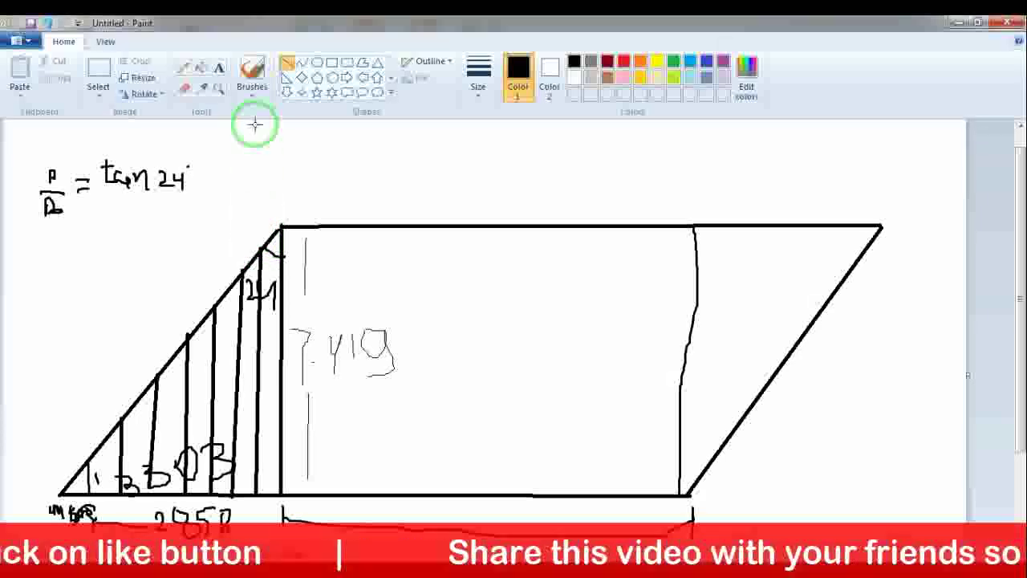
# - Draw a small right triangle under the tan 24 note with a short crossbar near its apex
pyautogui.click(287, 76)
pyautogui.moveTo(95, 212); pyautogui.dragTo(166, 292)
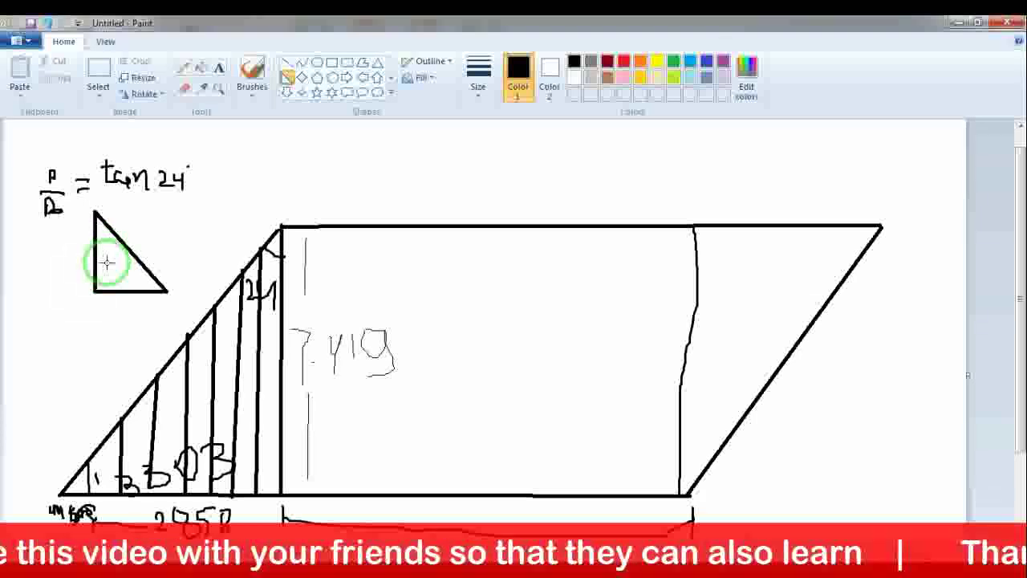
pyautogui.moveTo(95, 232); pyautogui.dragTo(118, 235)
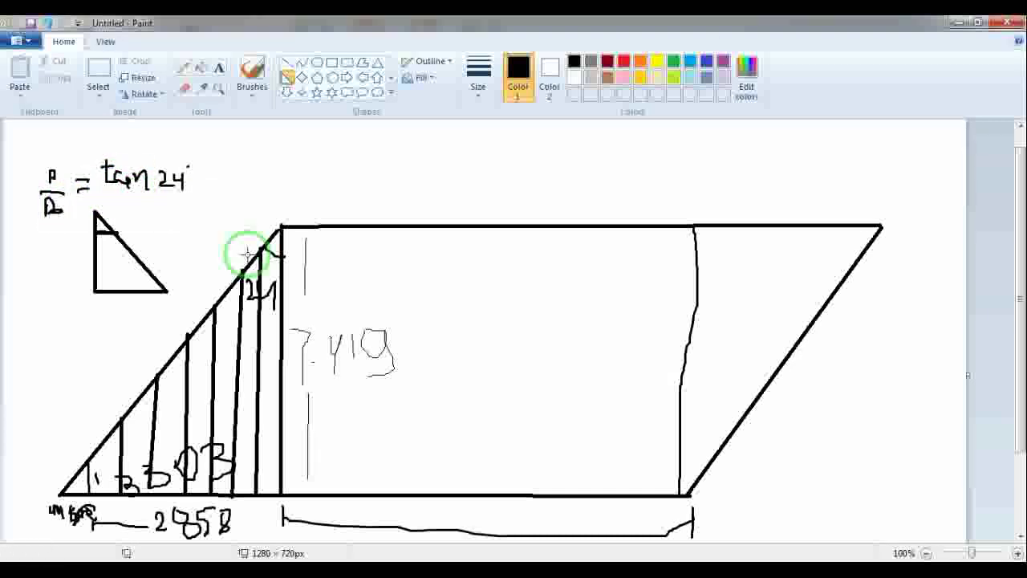
# - Compute 200 ÷ tan 24° ≈ 449.207 and move the Calculator aside to see the drawing
pyautogui.click(359, 562)
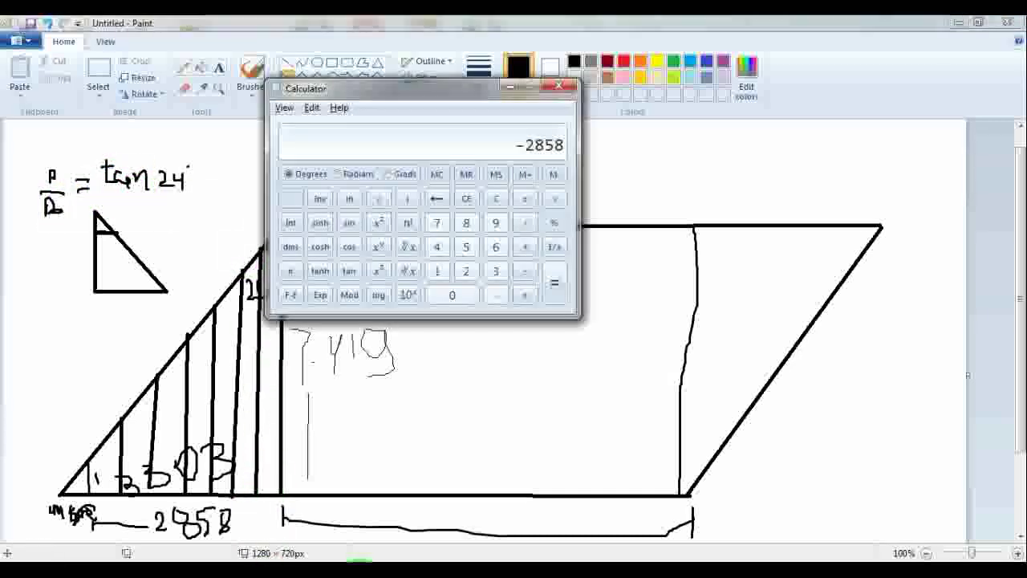
pyautogui.press('Escape')
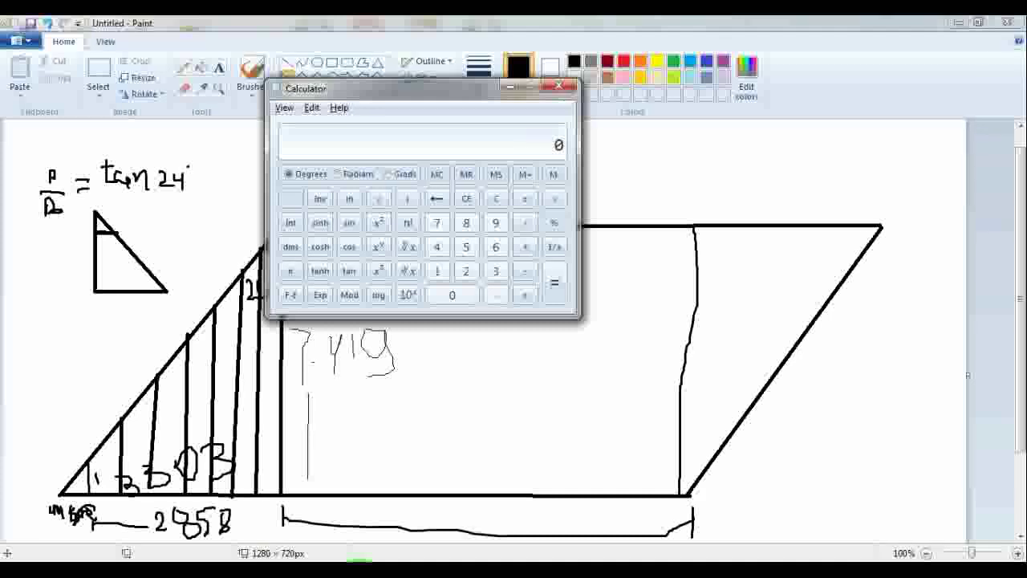
pyautogui.write('20')
pyautogui.write('0 ')
pyautogui.write('/ ')
pyautogui.write('24')
pyautogui.click(350, 271)
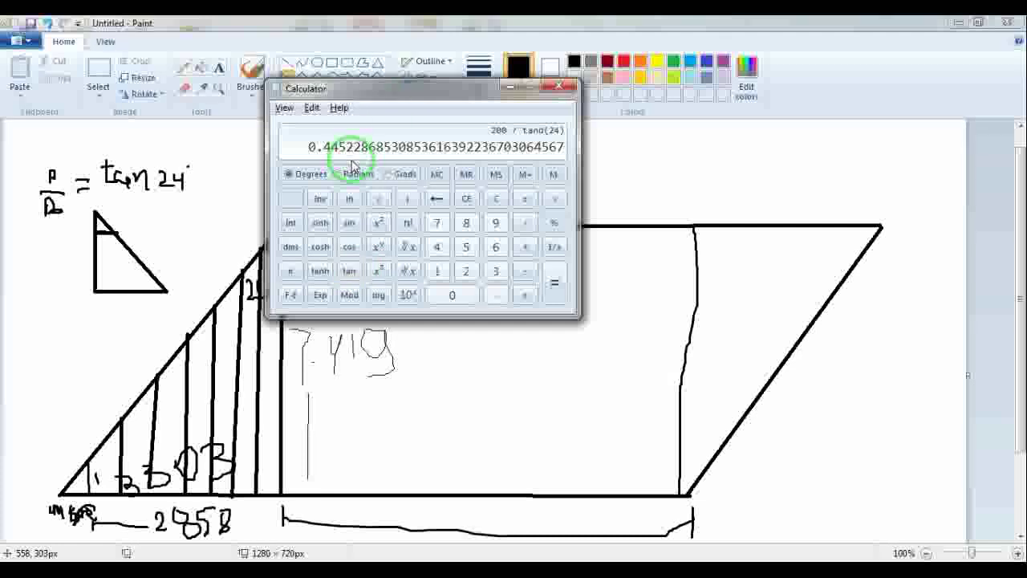
pyautogui.press('Return')
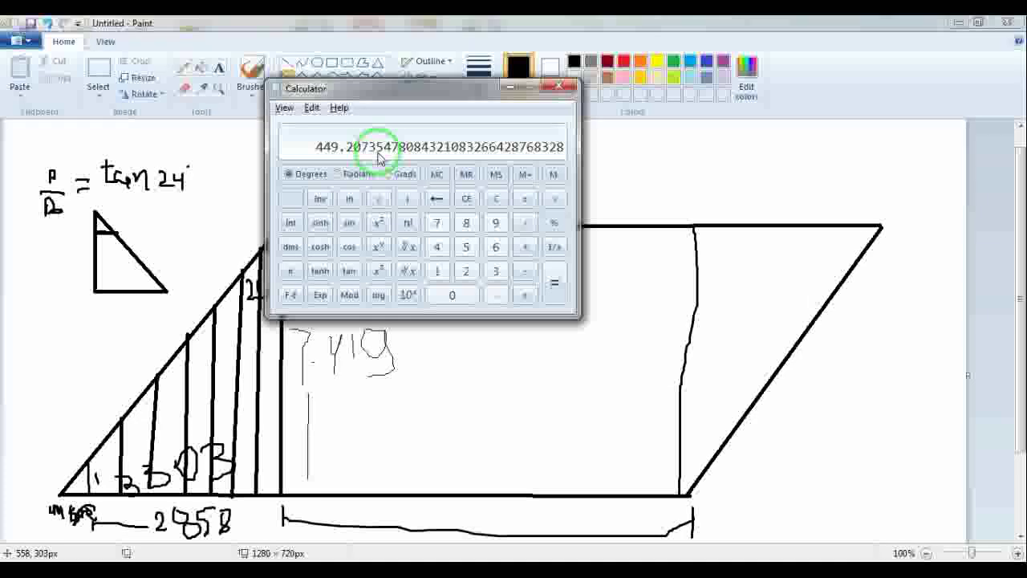
pyautogui.moveTo(429, 100); pyautogui.dragTo(798, 137)
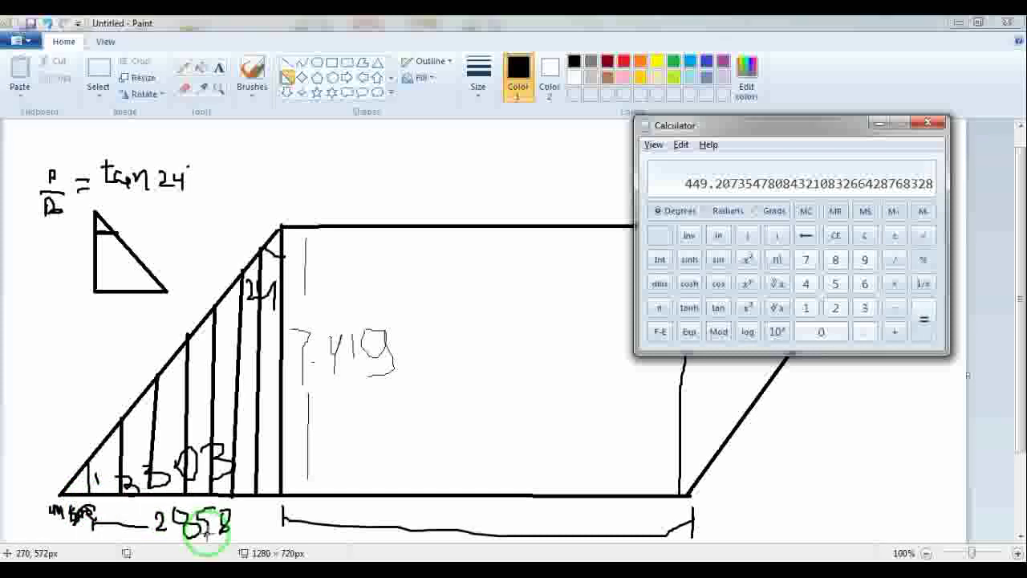
# - Compute 2858 − 200 = 2658, then divide by 200 to get 13.29
pyautogui.press('Escape')
pyautogui.write('2858')
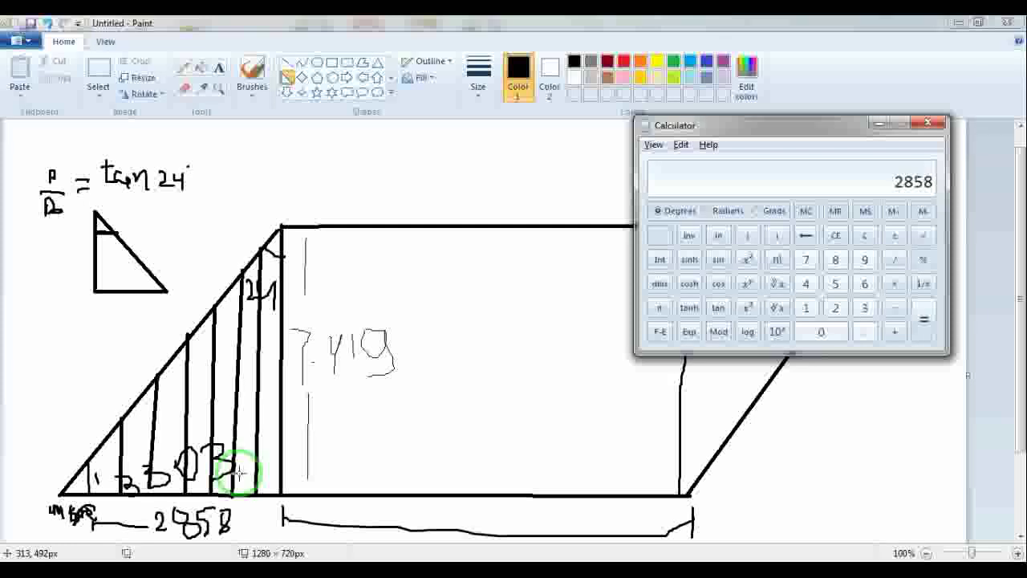
pyautogui.write('20')
pyautogui.write('0')
pyautogui.press('Return')
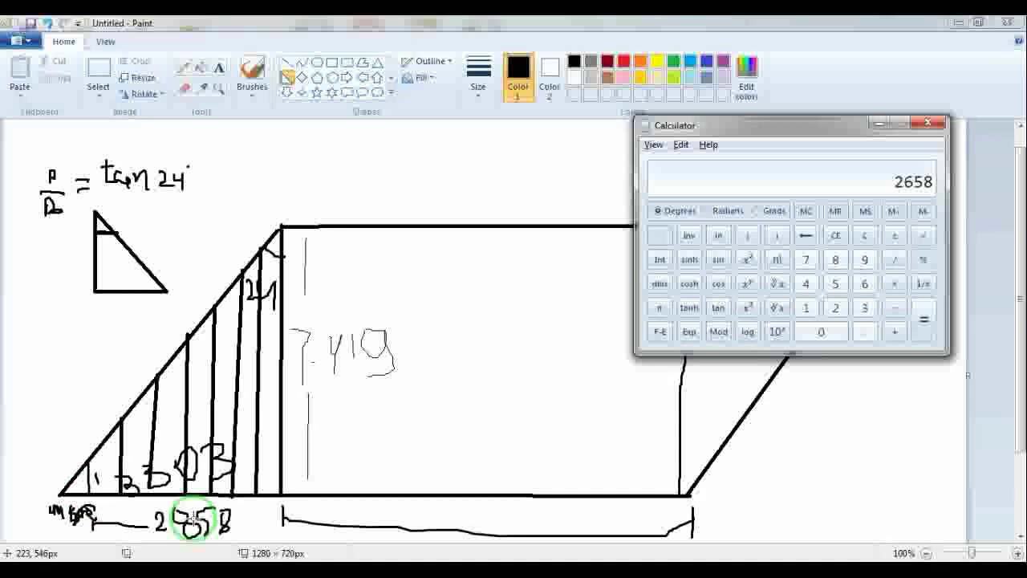
pyautogui.write('2')
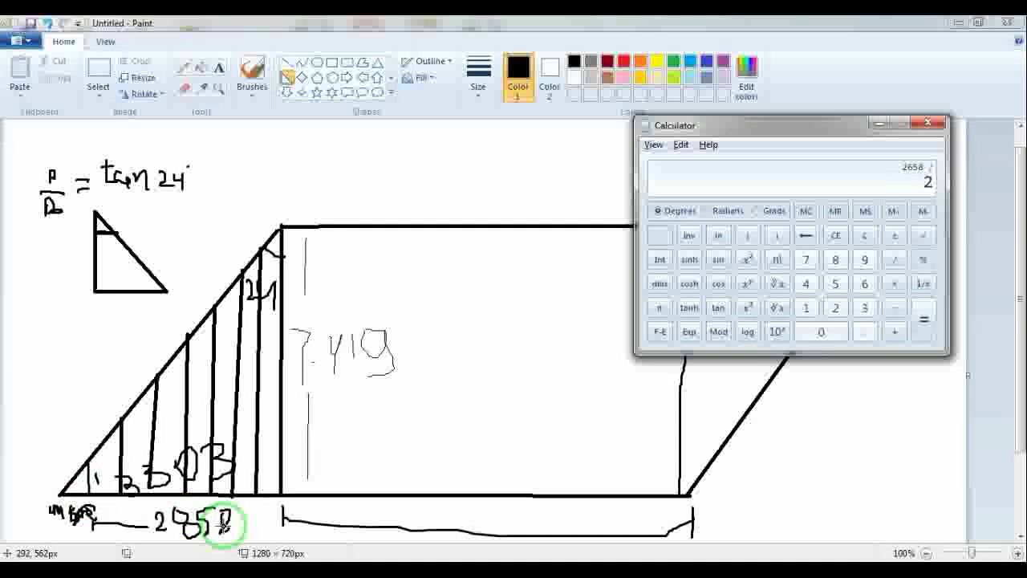
pyautogui.write('00')
pyautogui.press('Return')
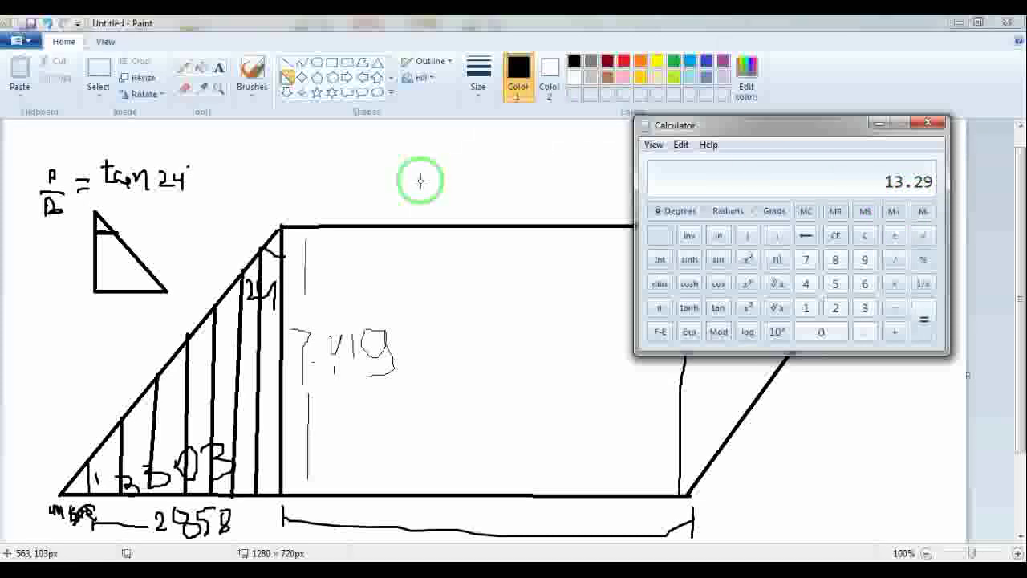
# - Handwrite 14 with the brush above the slab sketch's top-left corner
pyautogui.moveTo(245, 146); pyautogui.dragTo(249, 172)
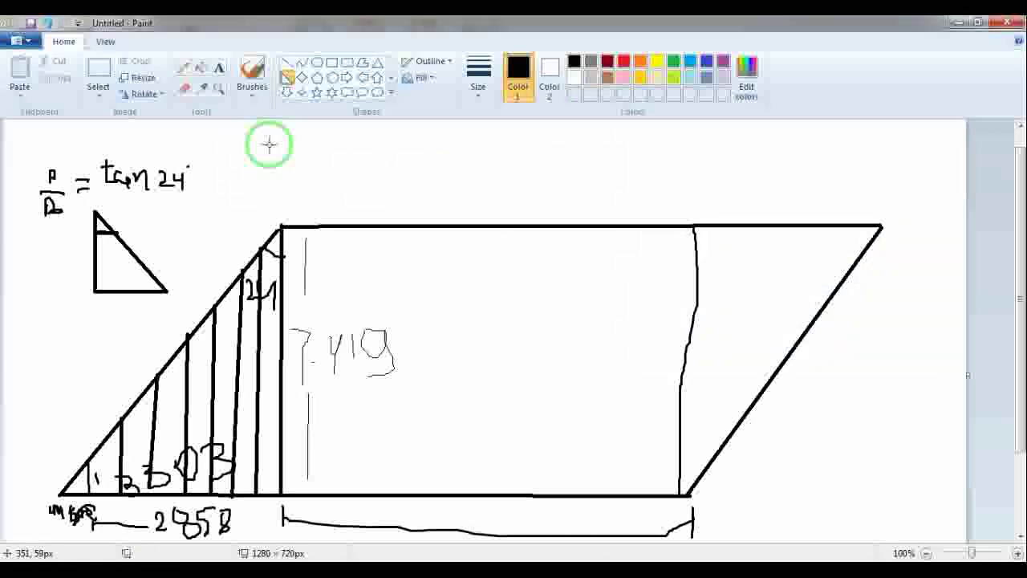
pyautogui.click(255, 70)
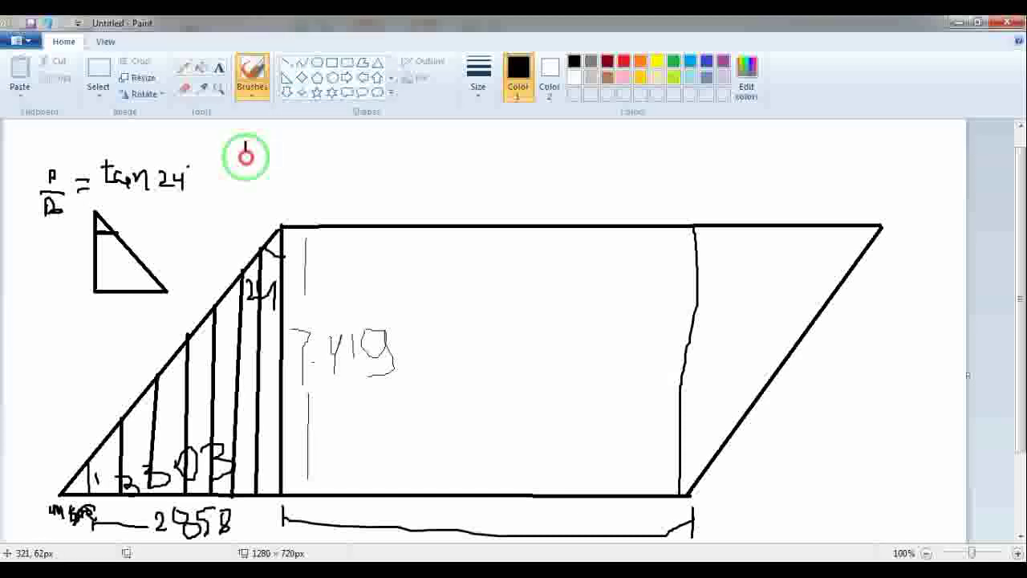
pyautogui.moveTo(246, 140)
pyautogui.mouseDown()
pyautogui.moveTo(246, 166)
pyautogui.moveTo(267, 166)
pyautogui.mouseUp()
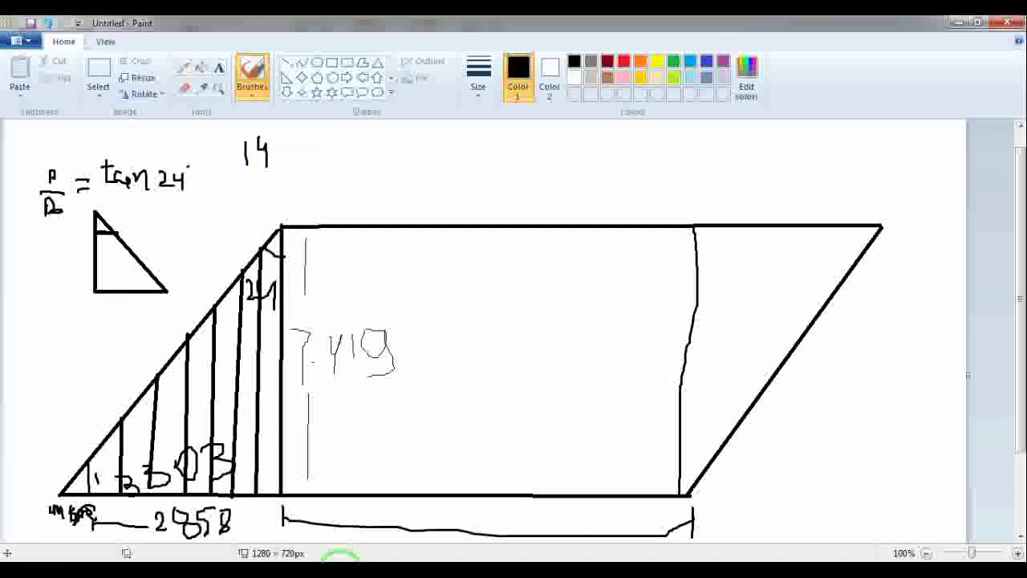
# - Calculate 13 × 449 = 5837, then enter 7419 and operate the memory panel
pyautogui.click(349, 571)
pyautogui.press('Escape')
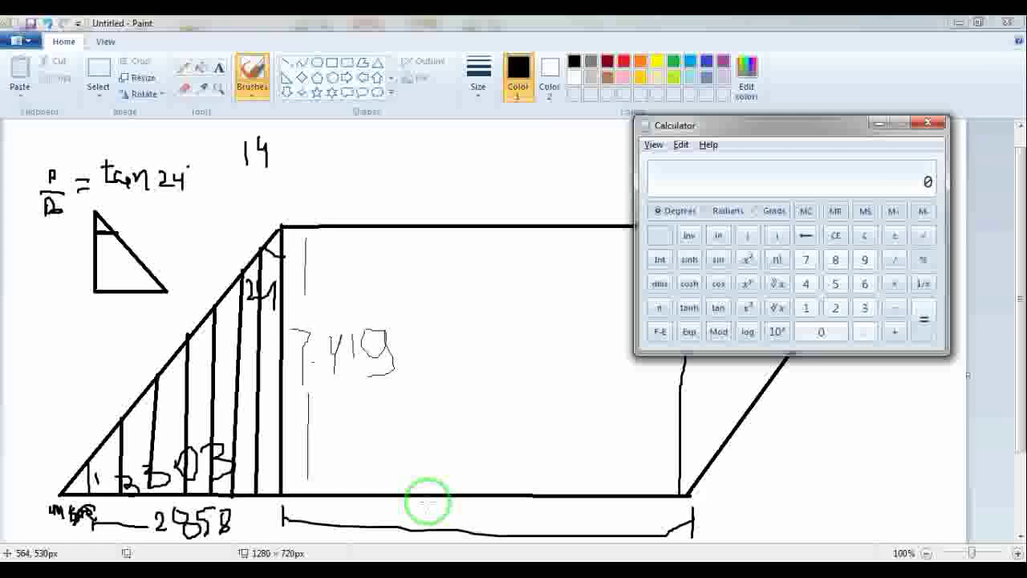
pyautogui.write('139')
pyautogui.press('Return')
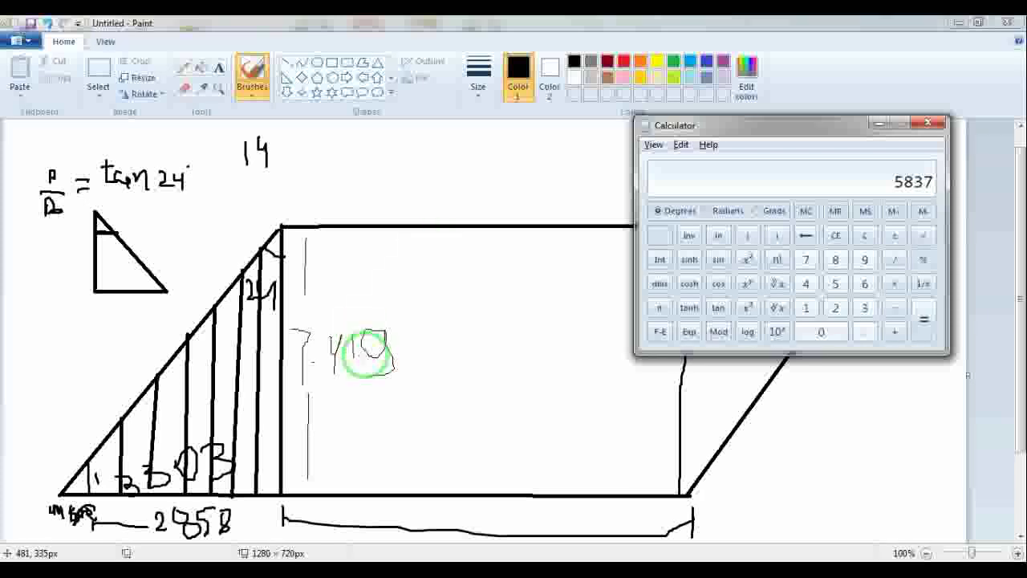
pyautogui.write('741')
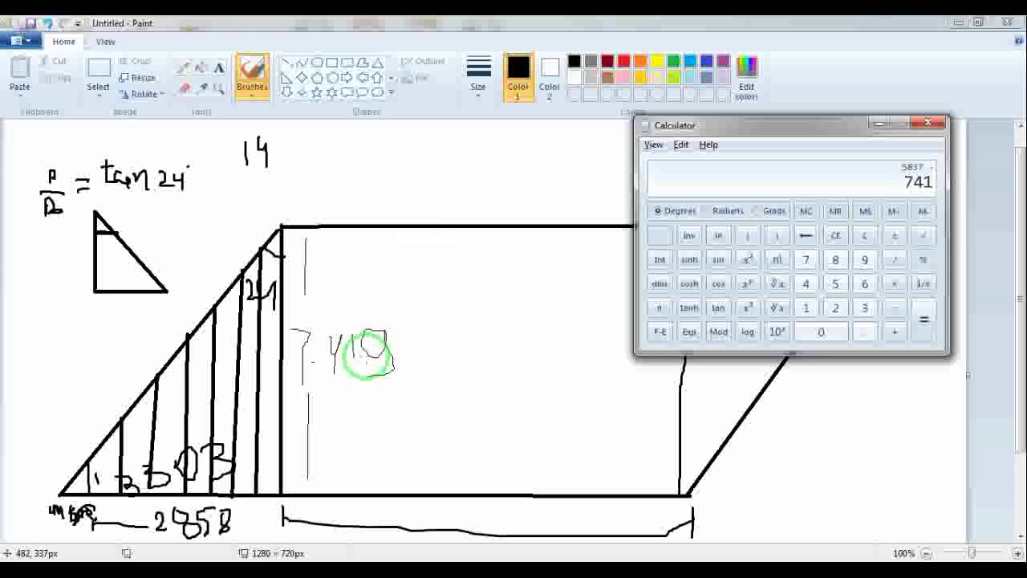
pyautogui.write('9')
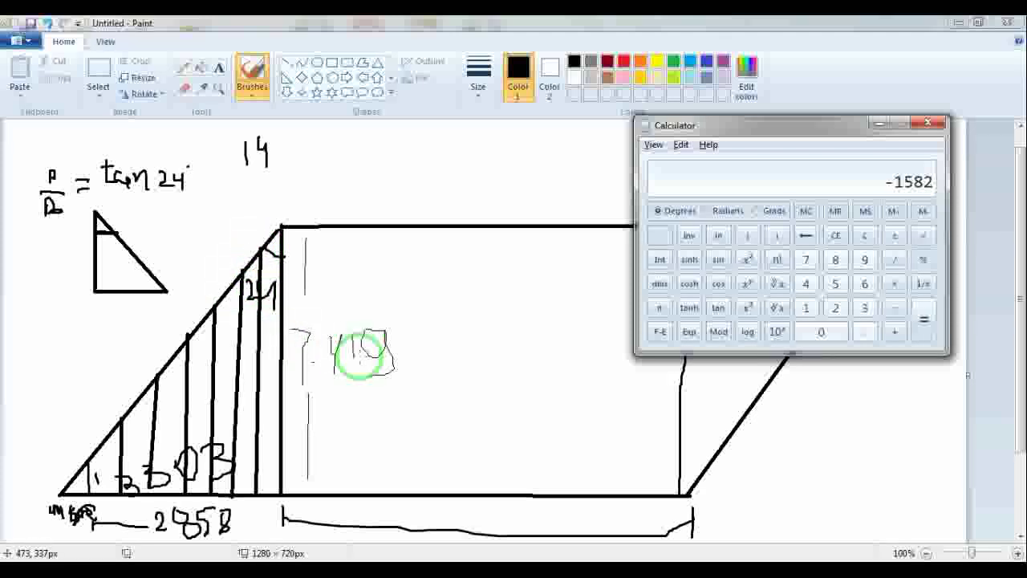
pyautogui.click(843, 213)
pyautogui.write('9 ')
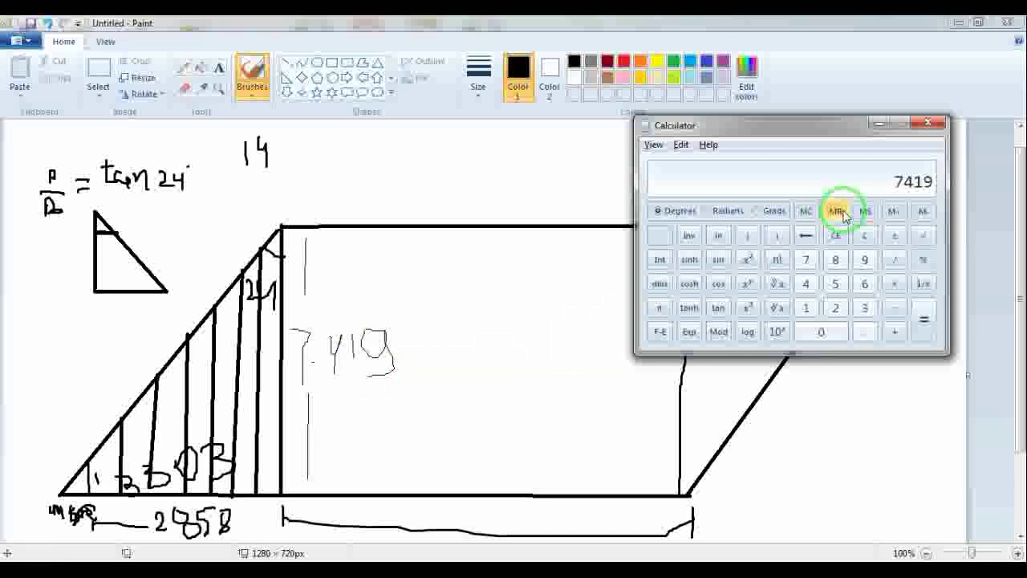
pyautogui.write('*')
pyautogui.click(925, 204)
pyautogui.click(912, 195)
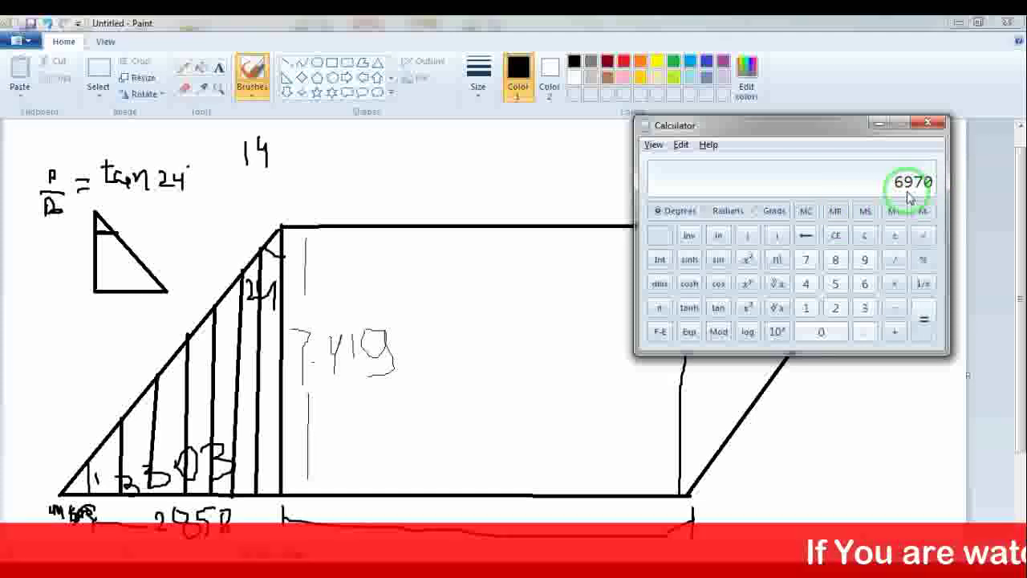
# - Recompute 13 × 449, subtract 7419 and add 449 back to reach −1133
pyautogui.press('Escape')
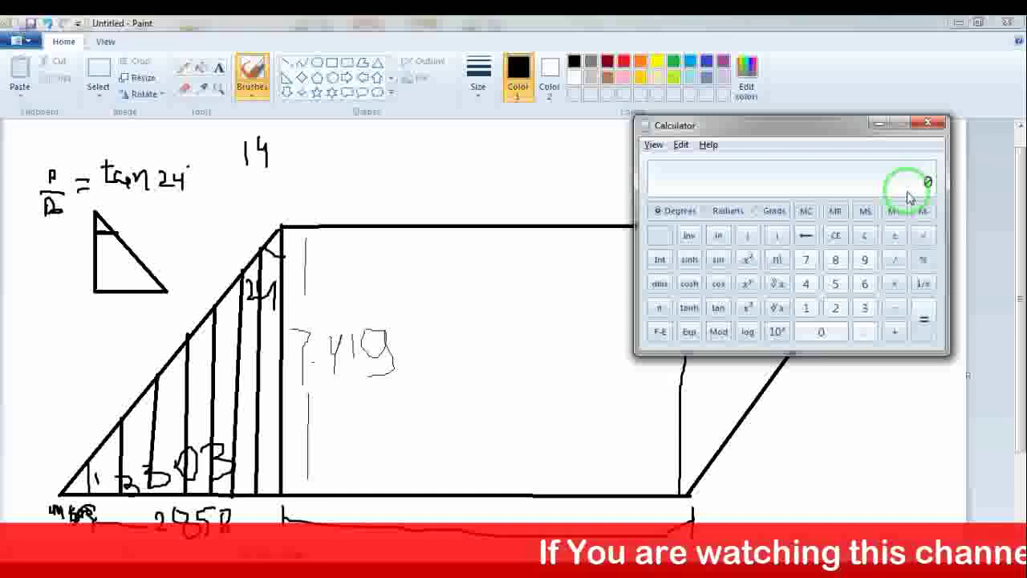
pyautogui.write('5837')
pyautogui.press('Return')
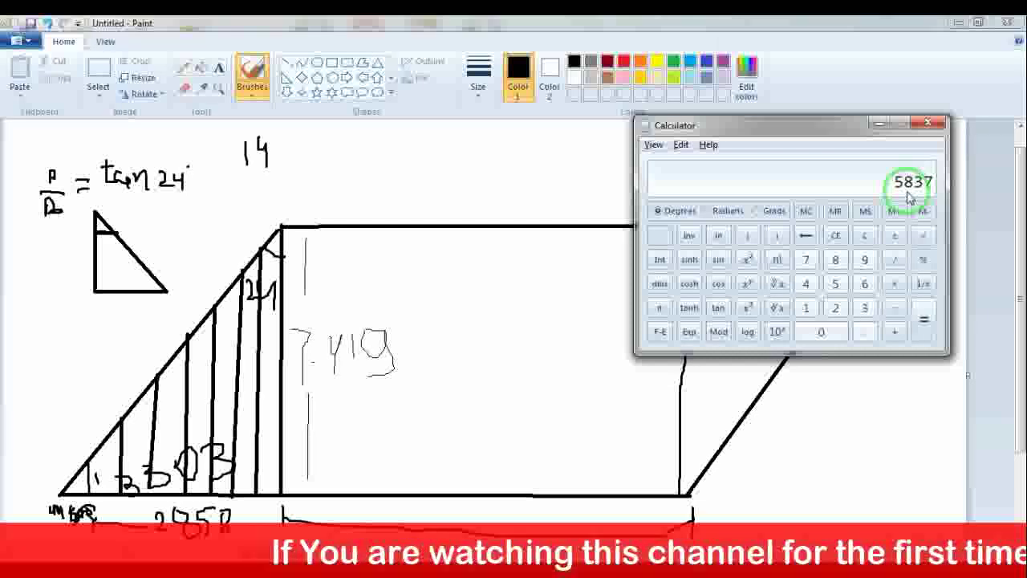
pyautogui.press('*')
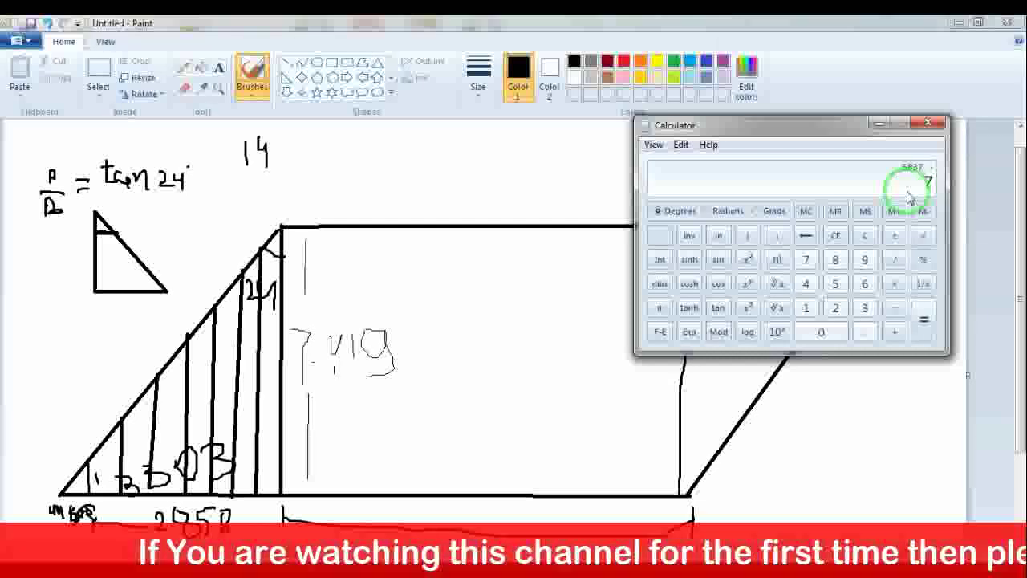
pyautogui.write('71')
pyautogui.press('BackSpace')
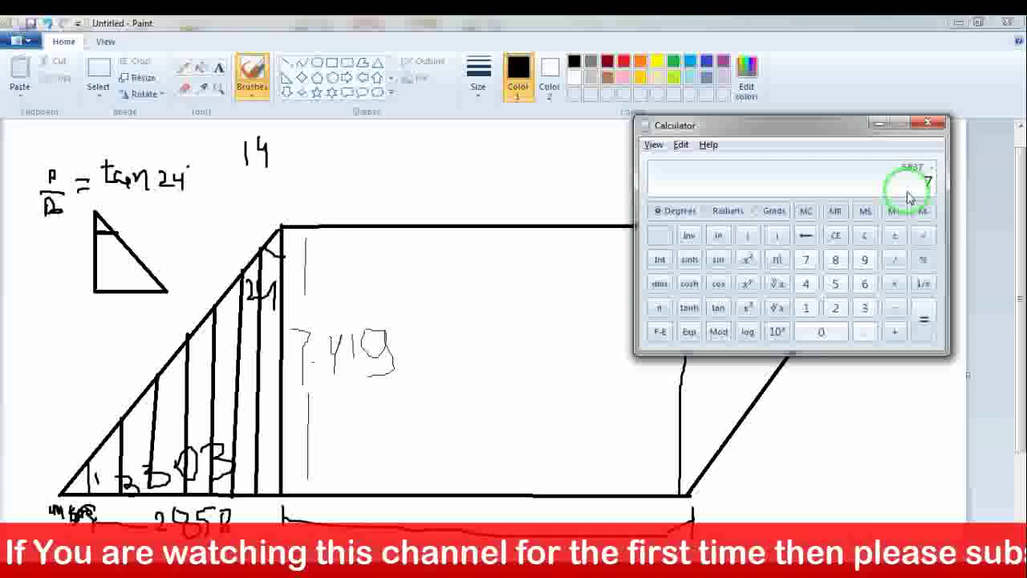
pyautogui.write('41')
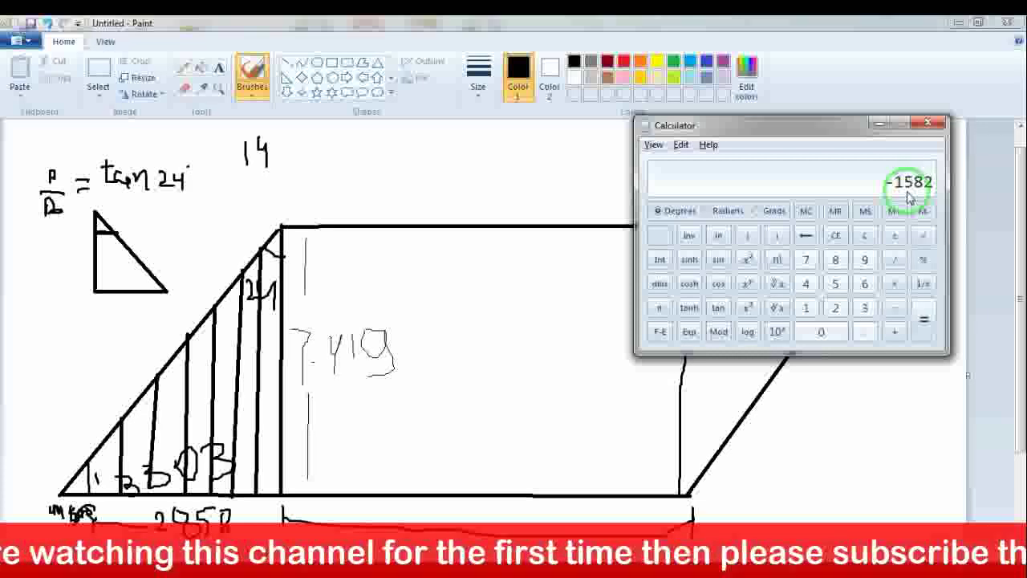
pyautogui.press('+')
pyautogui.press('Return')
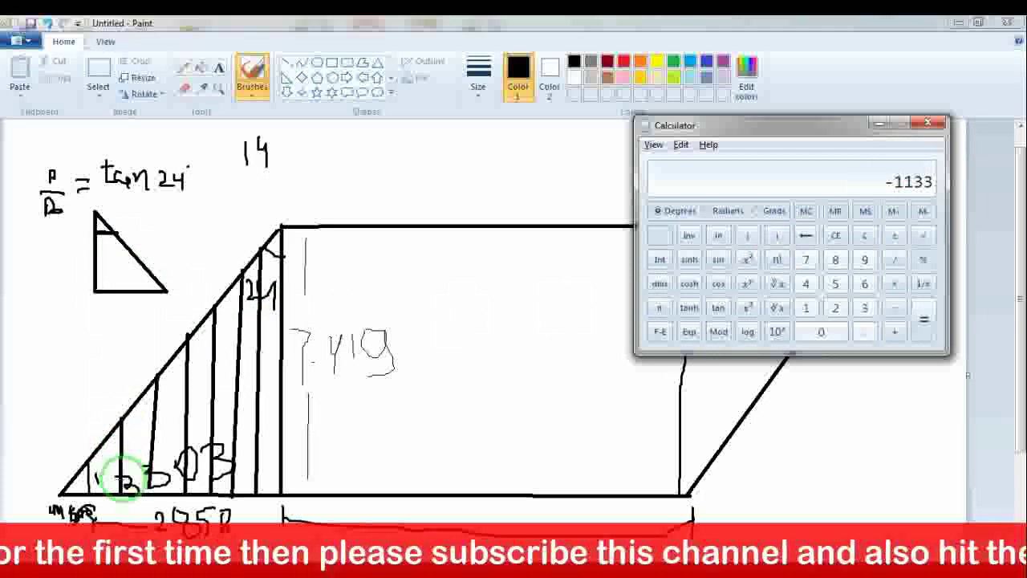
# - Handwrite '1133 to' left of the slab, check 7419 − 449 in Calculator, then write 6.970 below
pyautogui.click(15, 336)
pyautogui.moveTo(26, 329)
pyautogui.mouseDown()
pyautogui.moveTo(34, 342)
pyautogui.moveTo(46, 328)
pyautogui.moveTo(41, 349)
pyautogui.moveTo(66, 351)
pyautogui.moveTo(92, 337)
pyautogui.moveTo(98, 344)
pyautogui.moveTo(99, 326)
pyautogui.moveTo(115, 330)
pyautogui.moveTo(103, 329)
pyautogui.mouseUp()
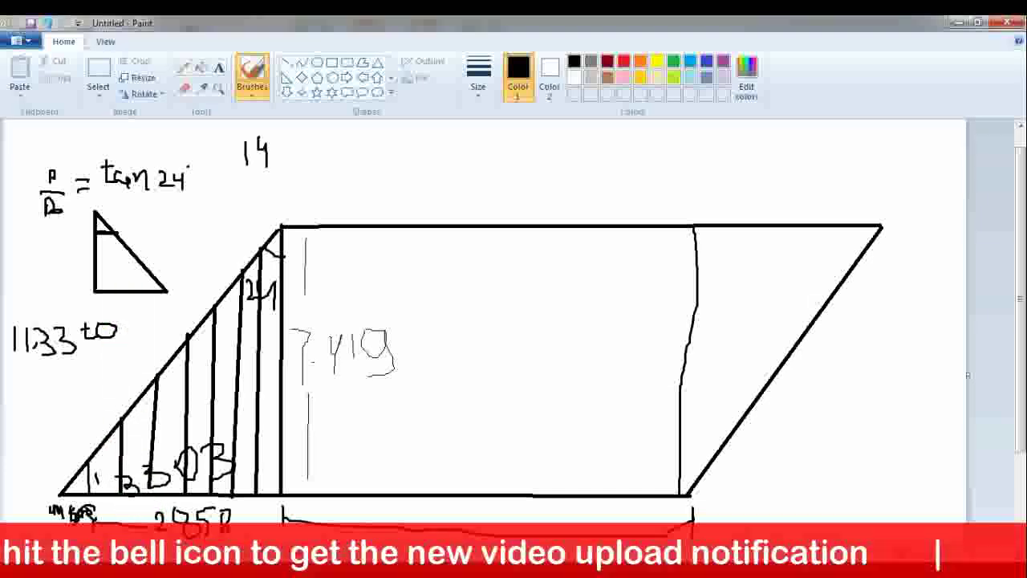
pyautogui.hotkey('alt', 'Tab')
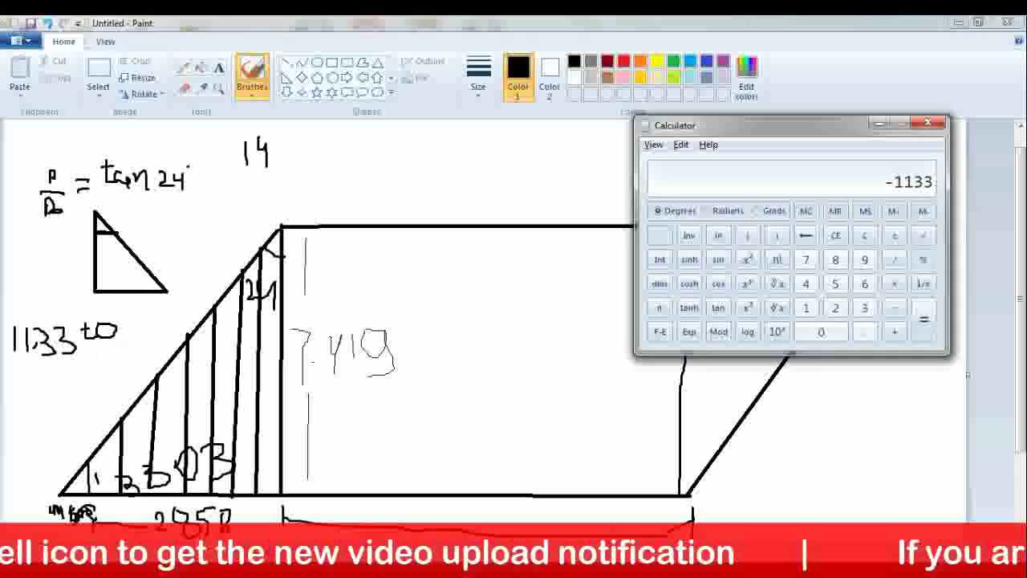
pyautogui.write('7419')
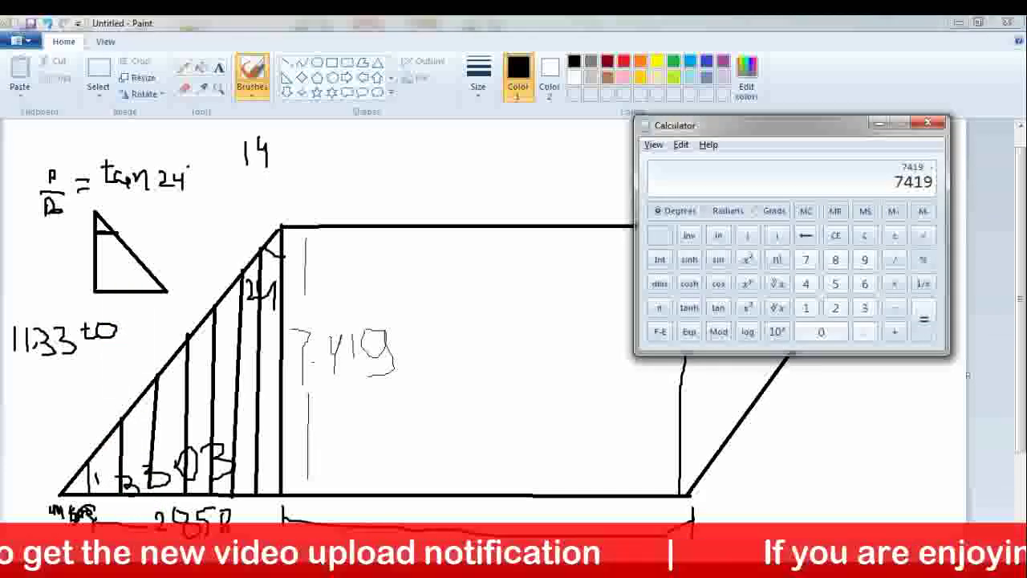
pyautogui.write('44')
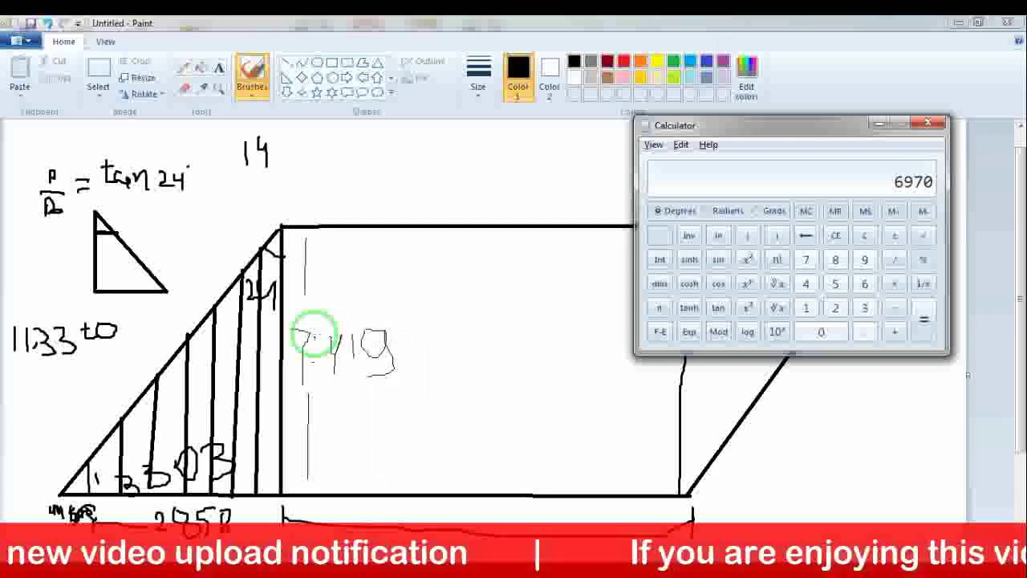
pyautogui.click(21, 381)
pyautogui.moveTo(22, 380)
pyautogui.mouseDown()
pyautogui.moveTo(26, 392)
pyautogui.moveTo(72, 399)
pyautogui.moveTo(100, 392)
pyautogui.moveTo(93, 377)
pyautogui.mouseUp()
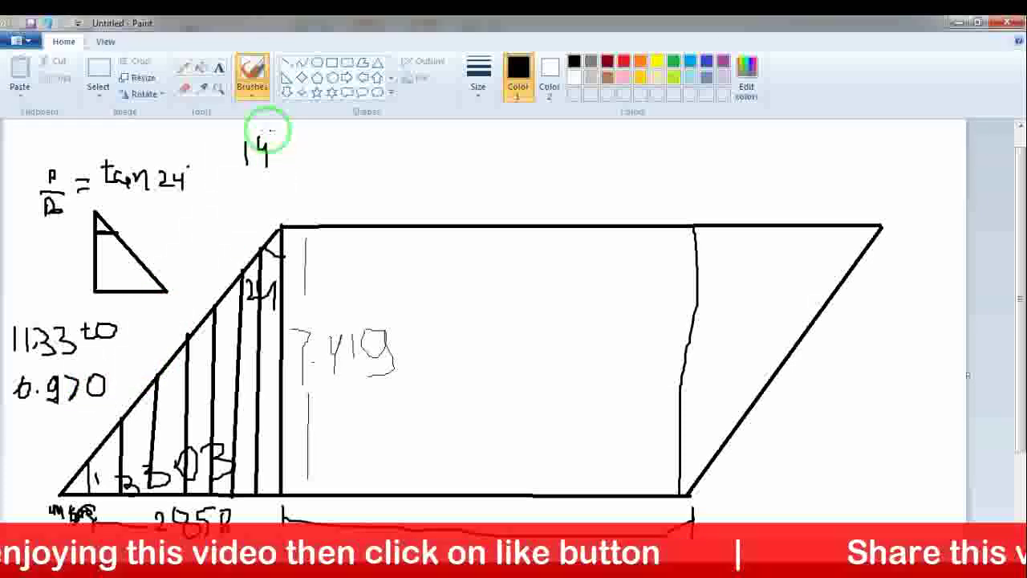
pyautogui.click(250, 158)
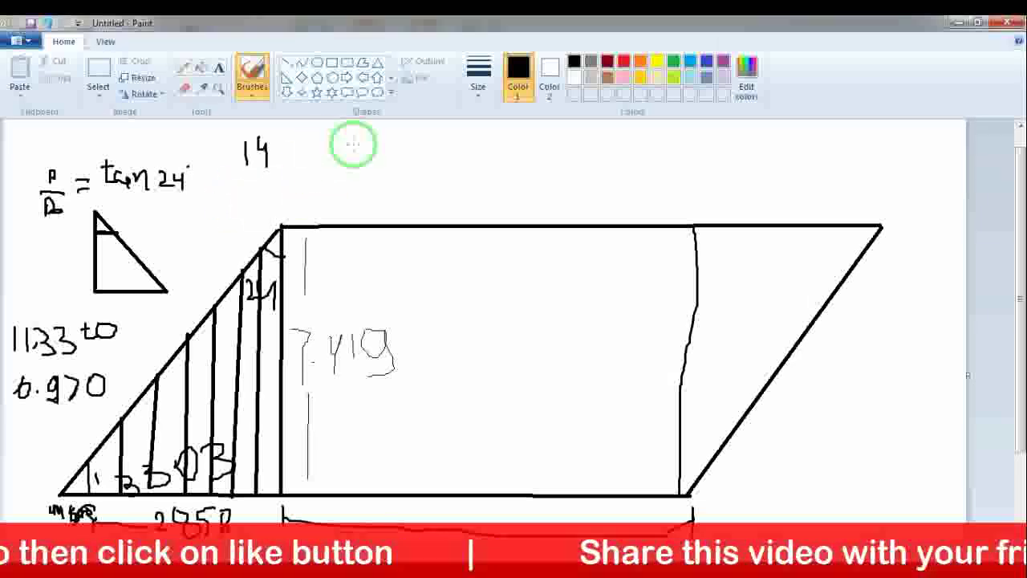
# - Handwrite '= 14 No' after the 14 label at the top of the sketch
pyautogui.moveTo(323, 155)
pyautogui.mouseDown()
pyautogui.moveTo(355, 155)
pyautogui.moveTo(353, 170)
pyautogui.moveTo(414, 165)
pyautogui.moveTo(410, 180)
pyautogui.moveTo(454, 165)
pyautogui.moveTo(458, 149)
pyautogui.moveTo(481, 156)
pyautogui.mouseUp()
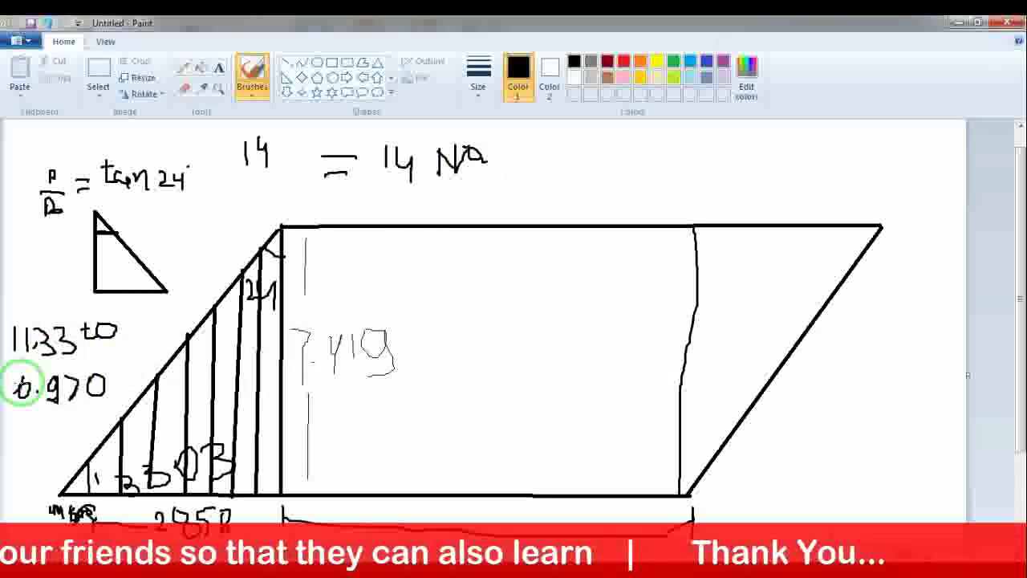
pyautogui.click(27, 378)
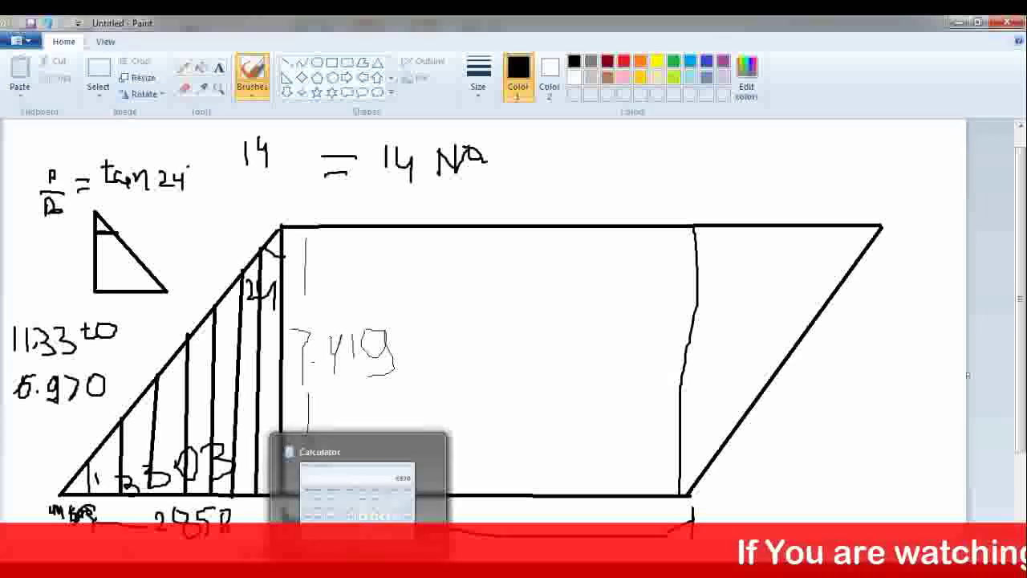
# - Compute (3303 − 200) / 200 = 15.515 in Calculator
pyautogui.click(357, 491)
pyautogui.write('33')
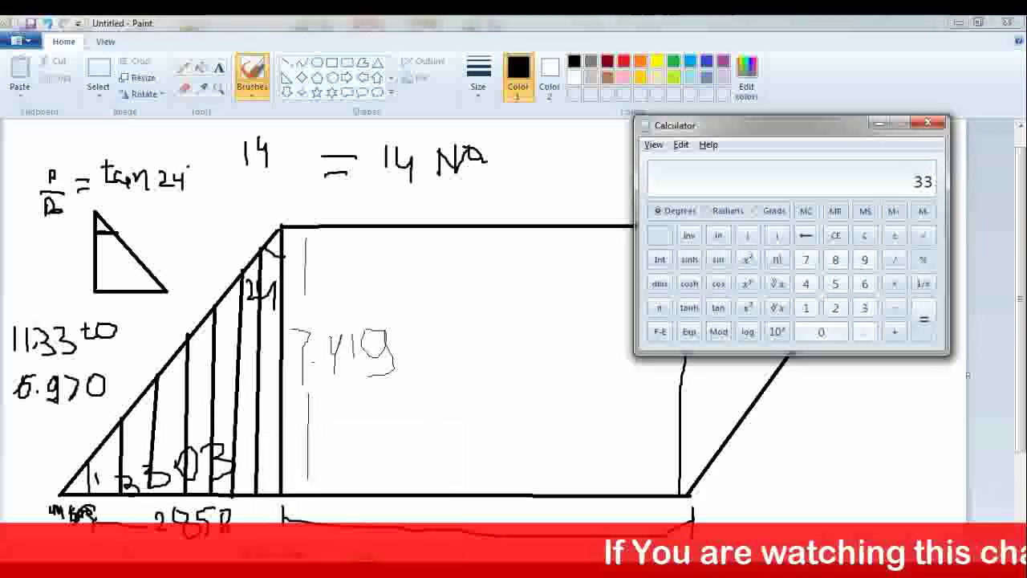
pyautogui.write('03')
pyautogui.write('200')
pyautogui.press('Return')
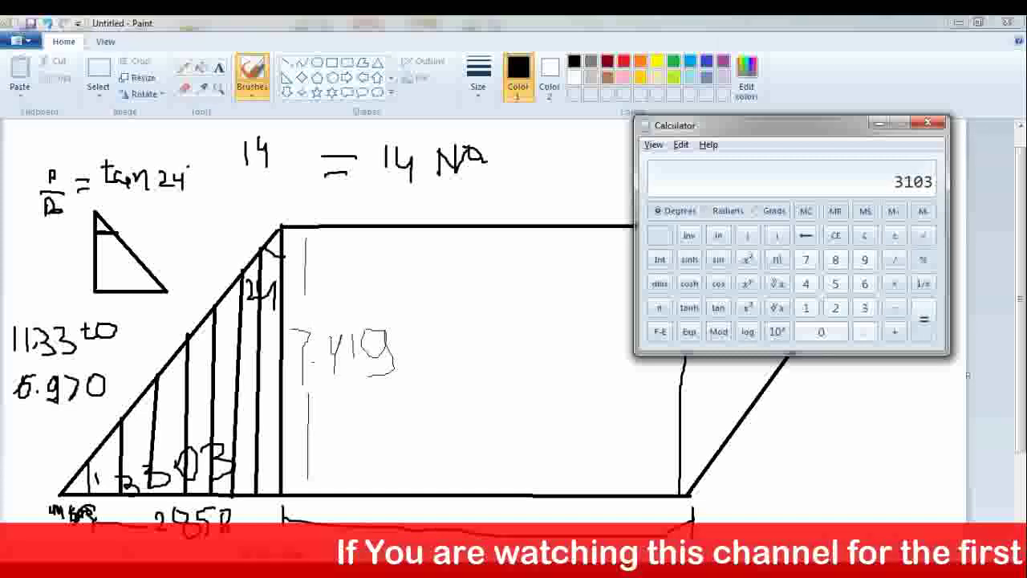
pyautogui.write('/')
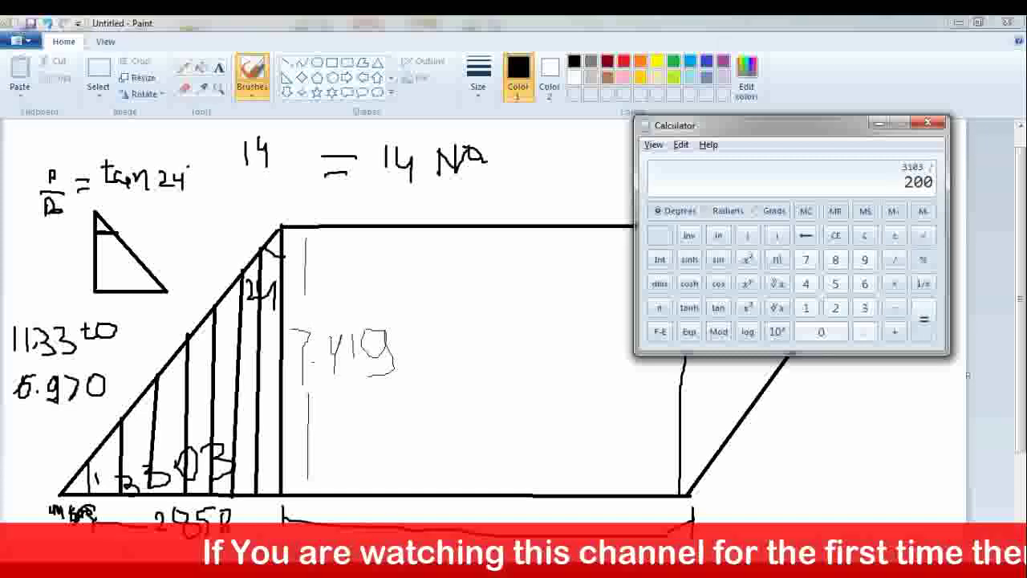
pyautogui.press('Return')
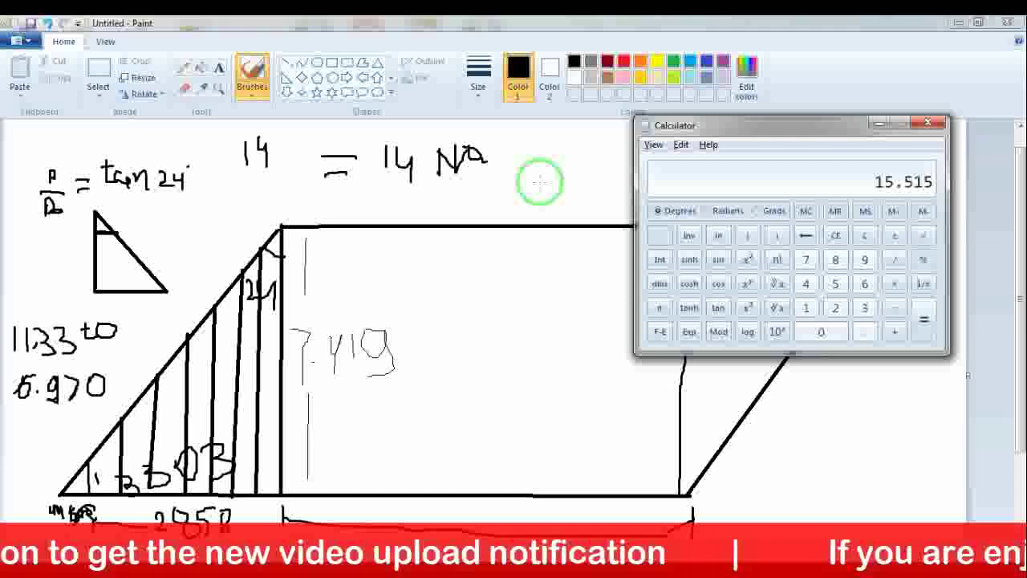
# - Compute 15 × 449 − 7419, giving −684
pyautogui.write('15')
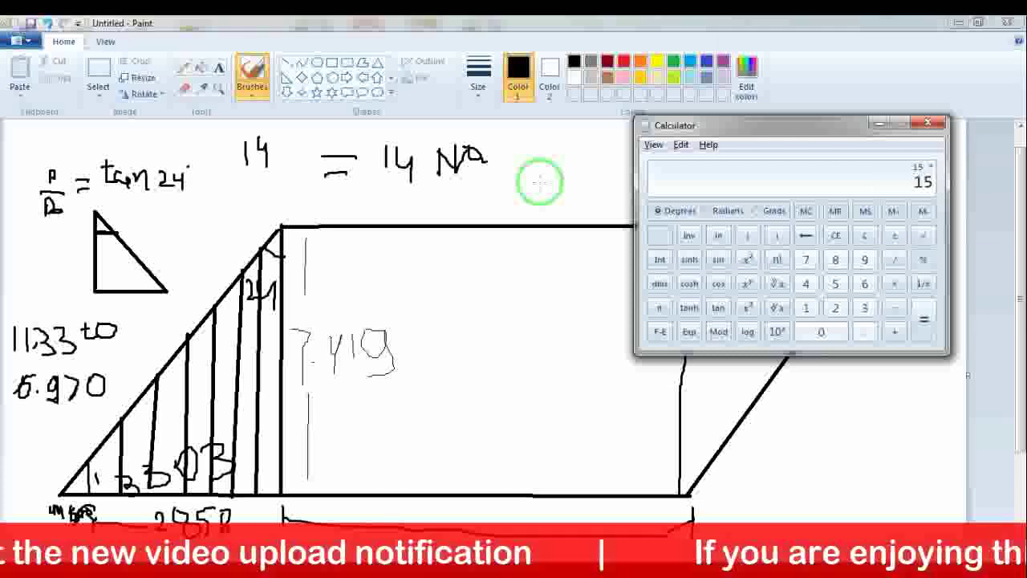
pyautogui.write('*449')
pyautogui.press('Return')
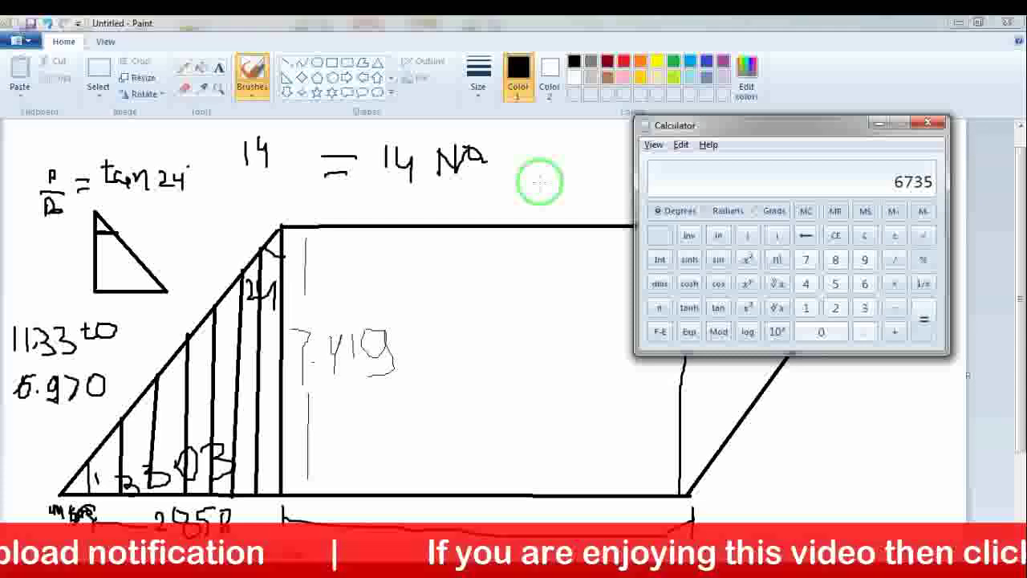
pyautogui.write('/')
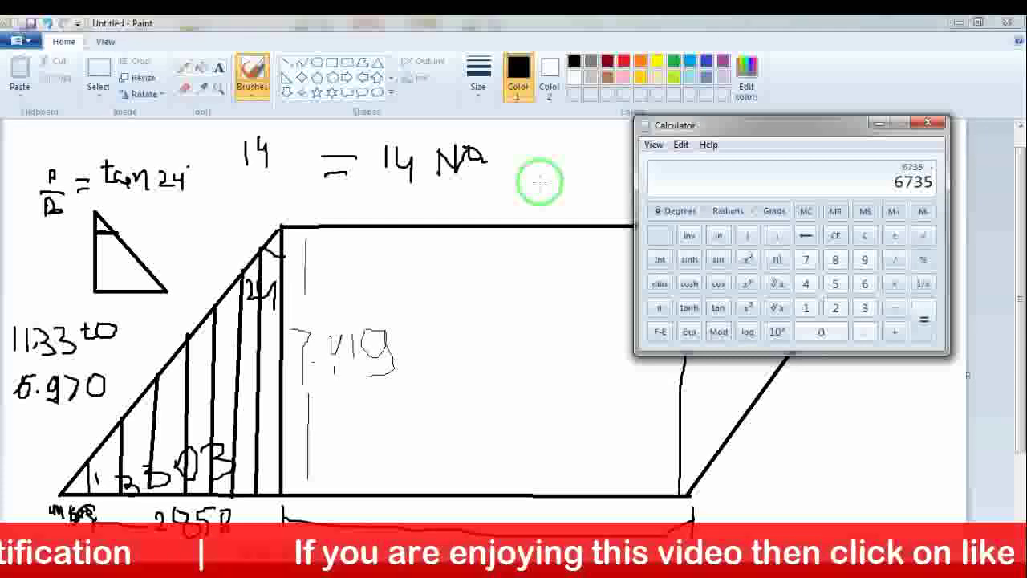
pyautogui.write('7419')
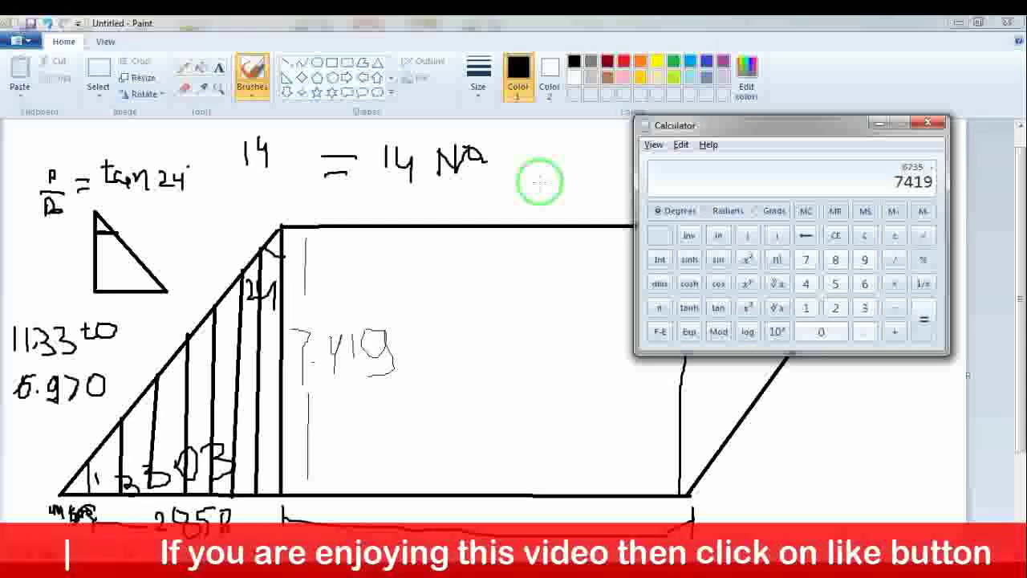
pyautogui.press('Return')
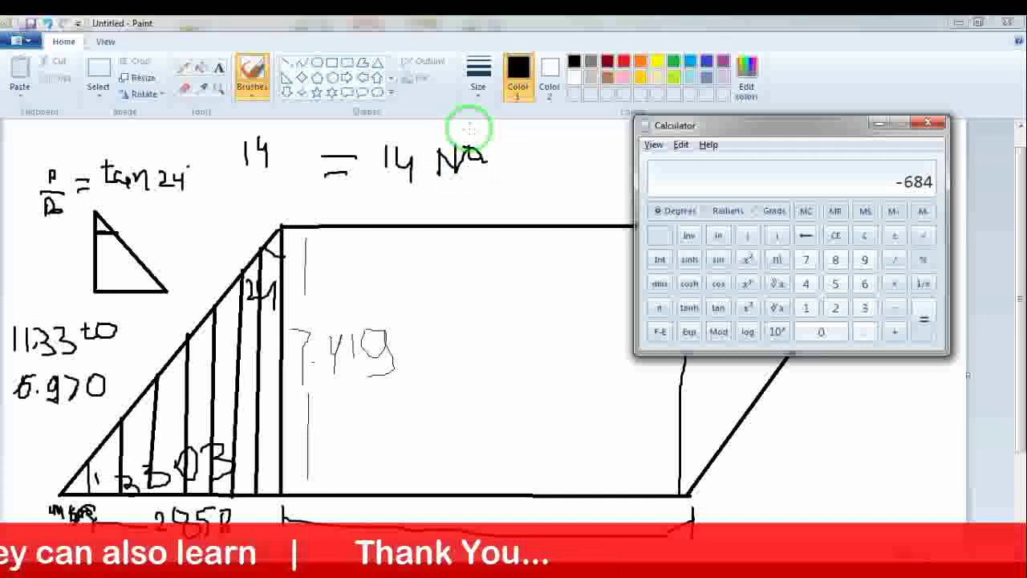
# - Minimize Calculator so the whole Paint slab sketch is visible
pyautogui.click(878, 123)
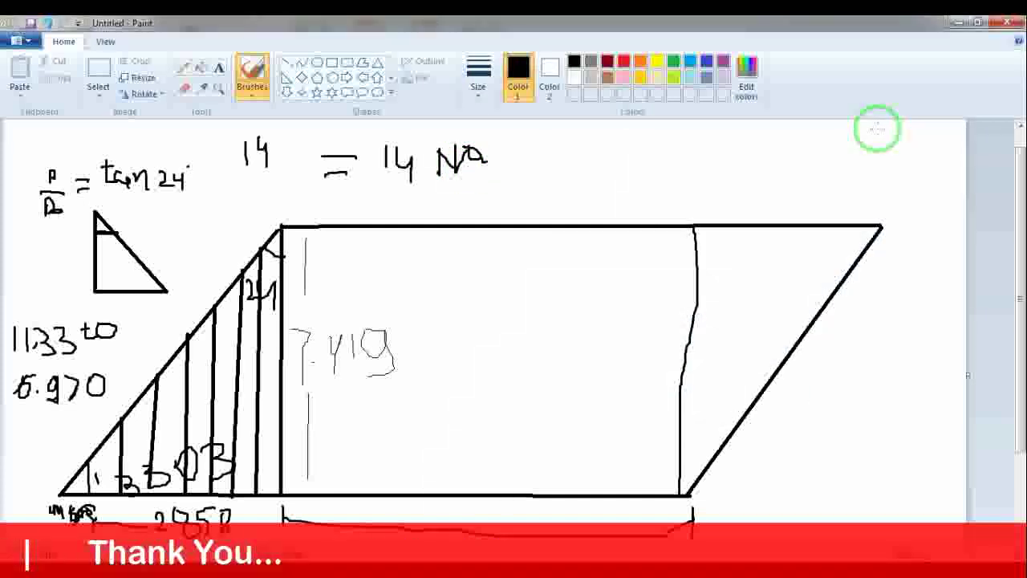